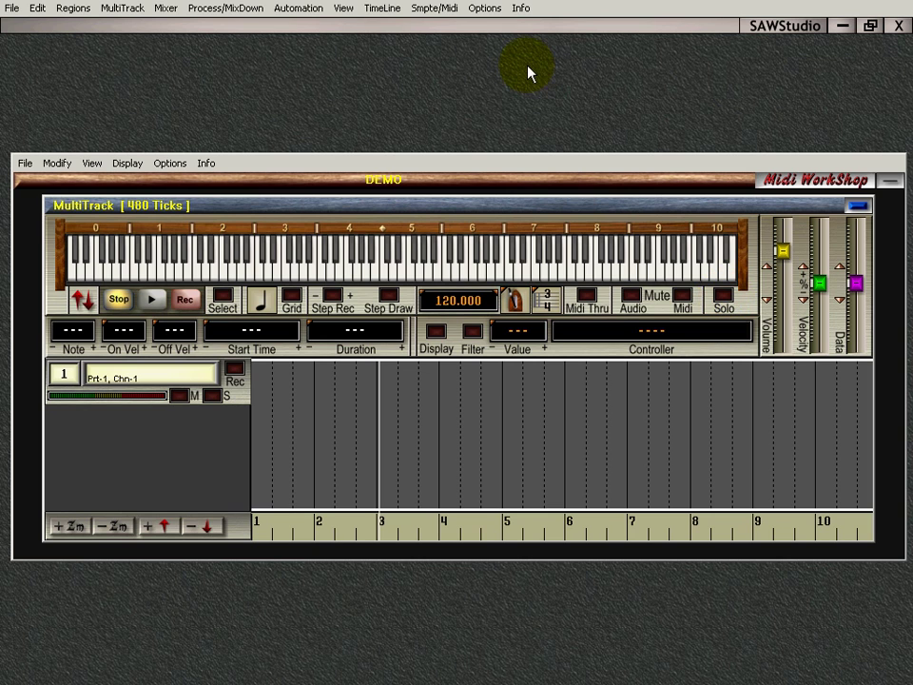
left_click(721, 294)
left_click(724, 297)
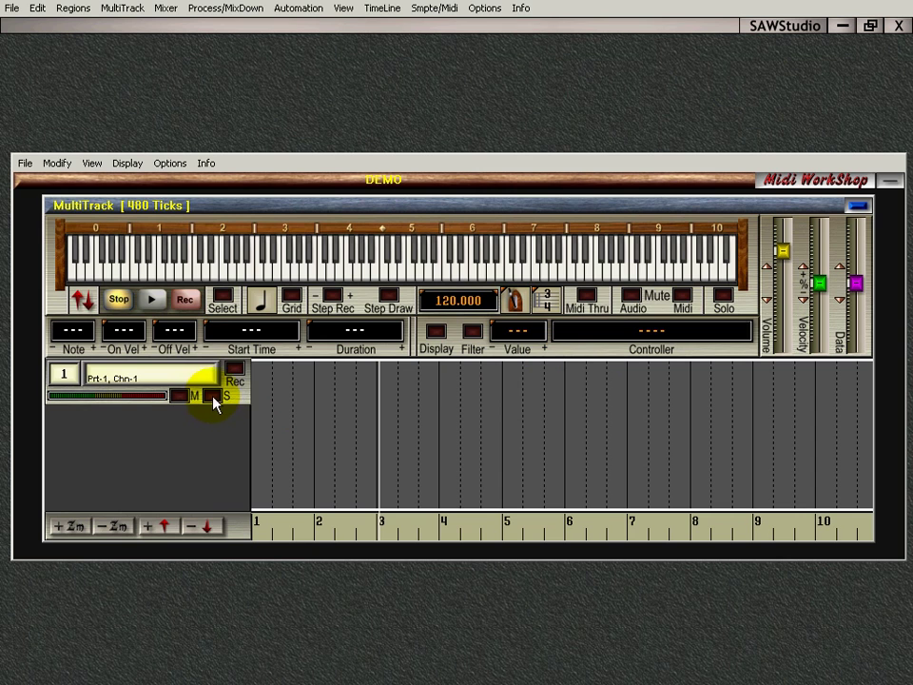
left_click(725, 300)
left_click(213, 394)
left_click(216, 395)
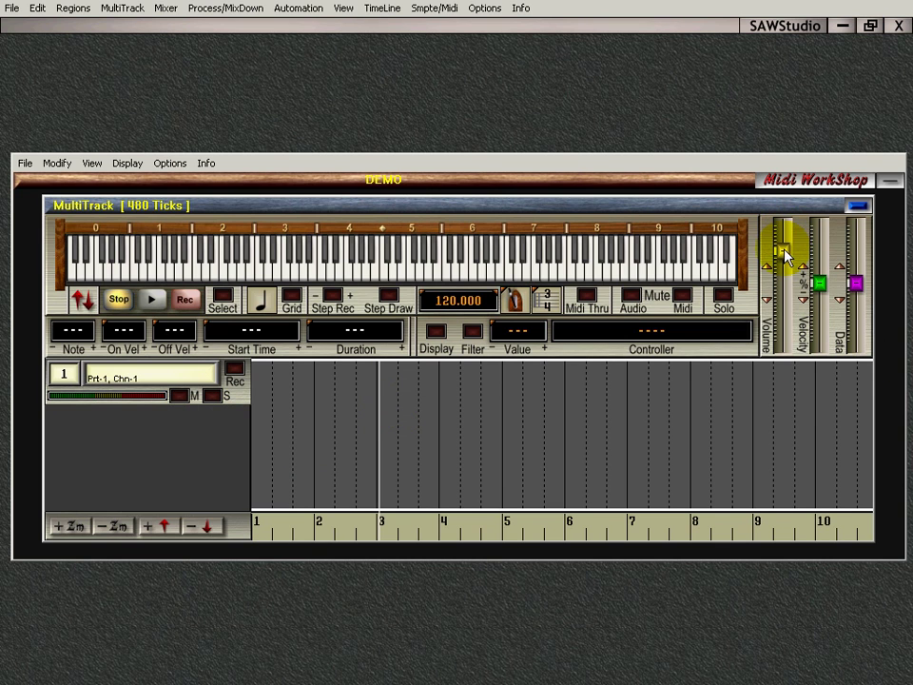
Try the Volume, Velocity and Data faders, raising the volume and velocity slightly.
mouse_move(782, 274)
left_mouse_down()
mouse_move(775, 319)
mouse_move(782, 262)
left_mouse_up()
left_click_drag(782, 267, 782, 247)
left_click_drag(820, 283, 783, 248)
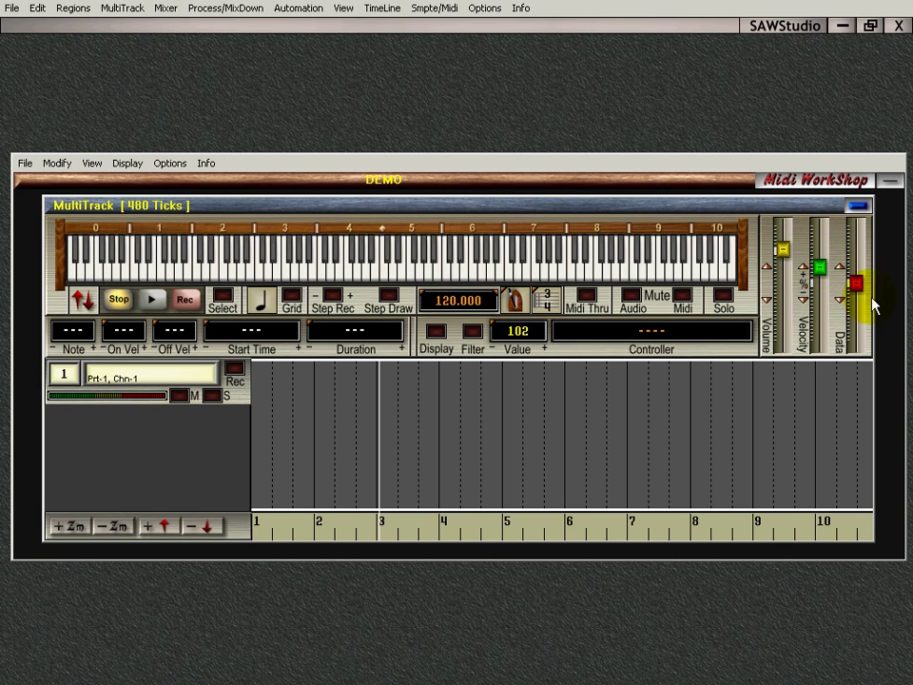
mouse_move(857, 285)
left_mouse_down()
mouse_move(856, 250)
mouse_move(856, 295)
left_mouse_up()
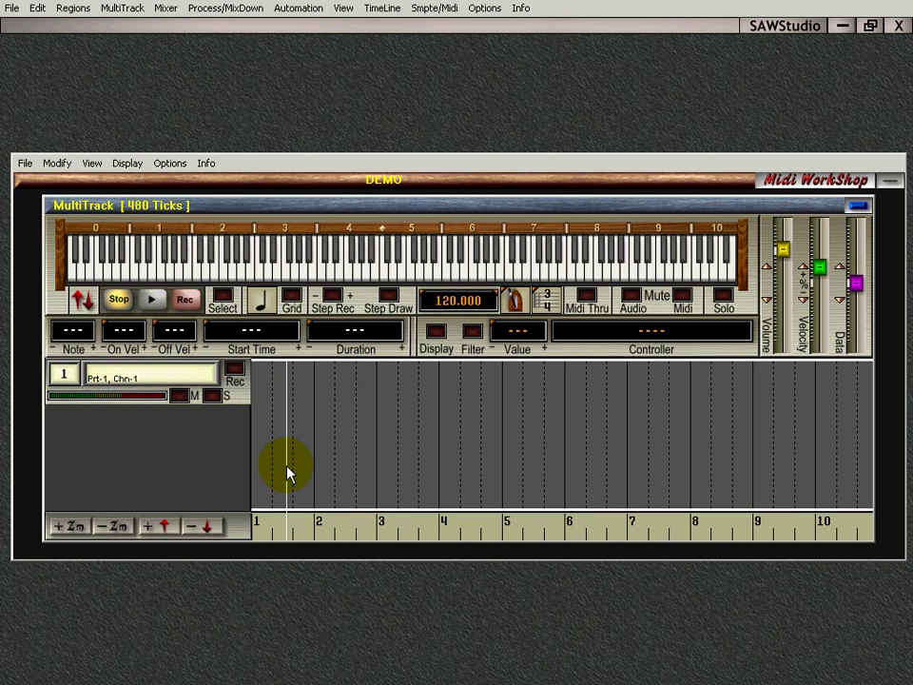
Open the MIDI session Sample_Midi_01.edl_mws from the C:\SAWStudio\Audio folder in Midi WorkShop.
left_click(25, 164)
left_click(40, 189)
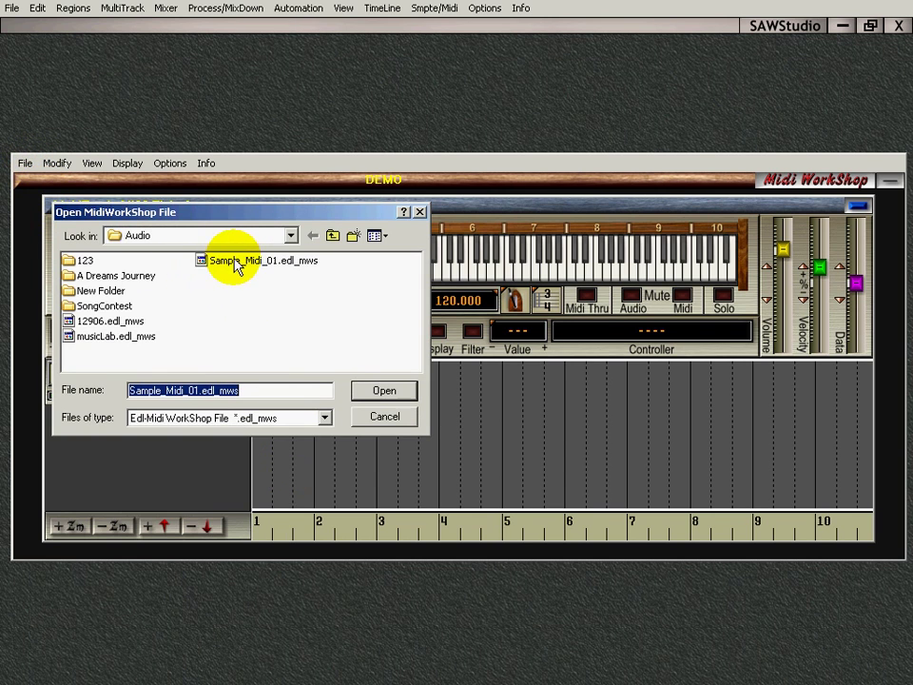
left_click(291, 237)
left_click(291, 237)
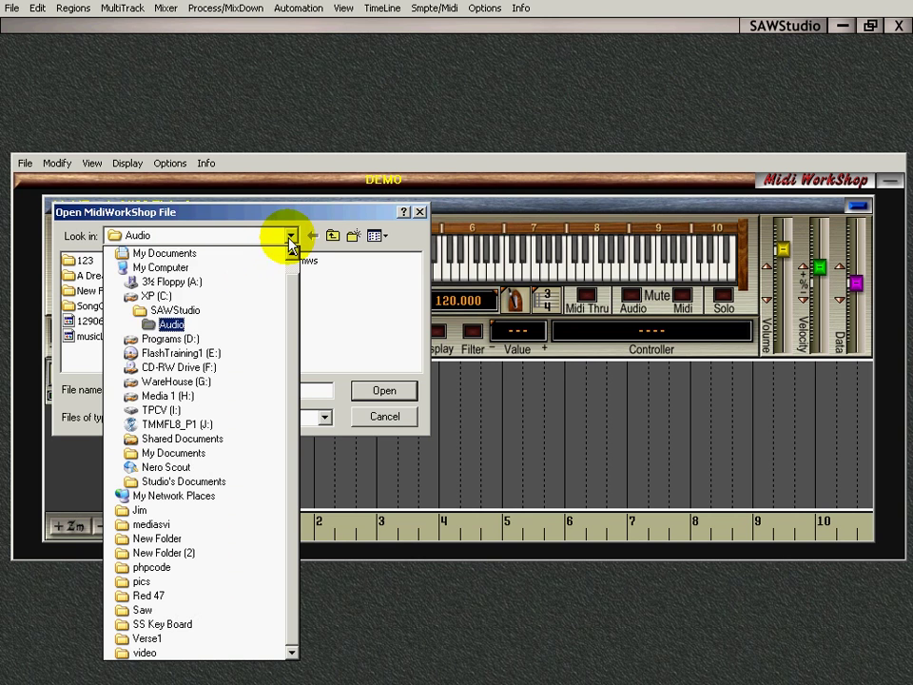
left_click(152, 296)
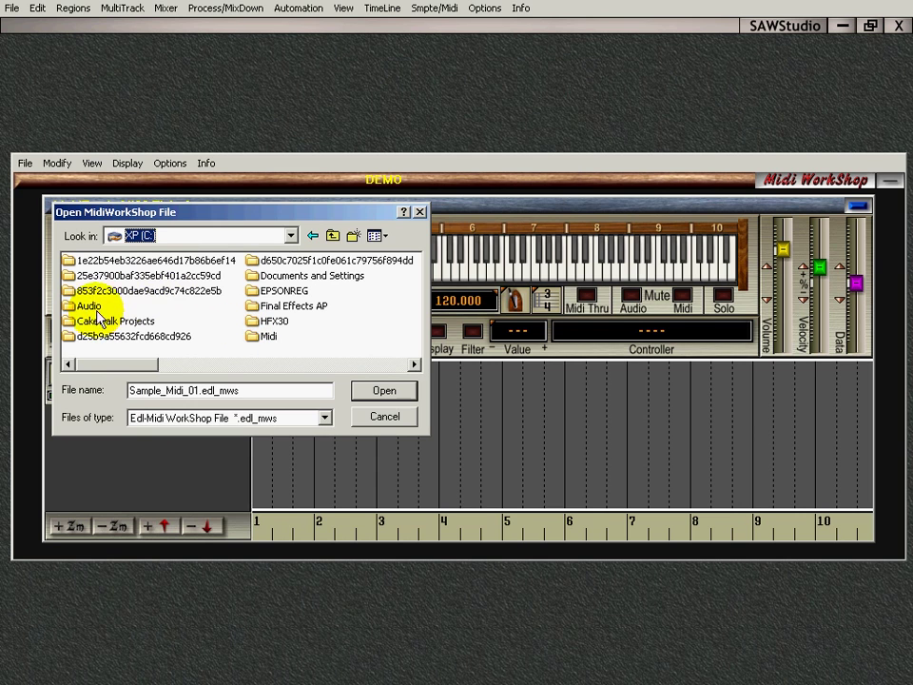
left_click_drag(127, 363, 195, 372)
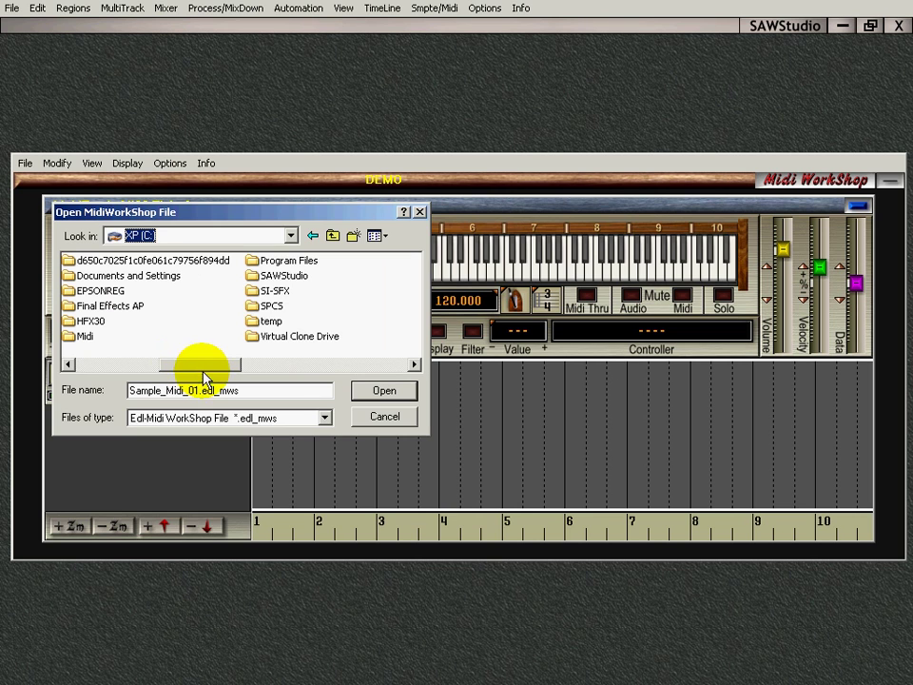
double_click(275, 277)
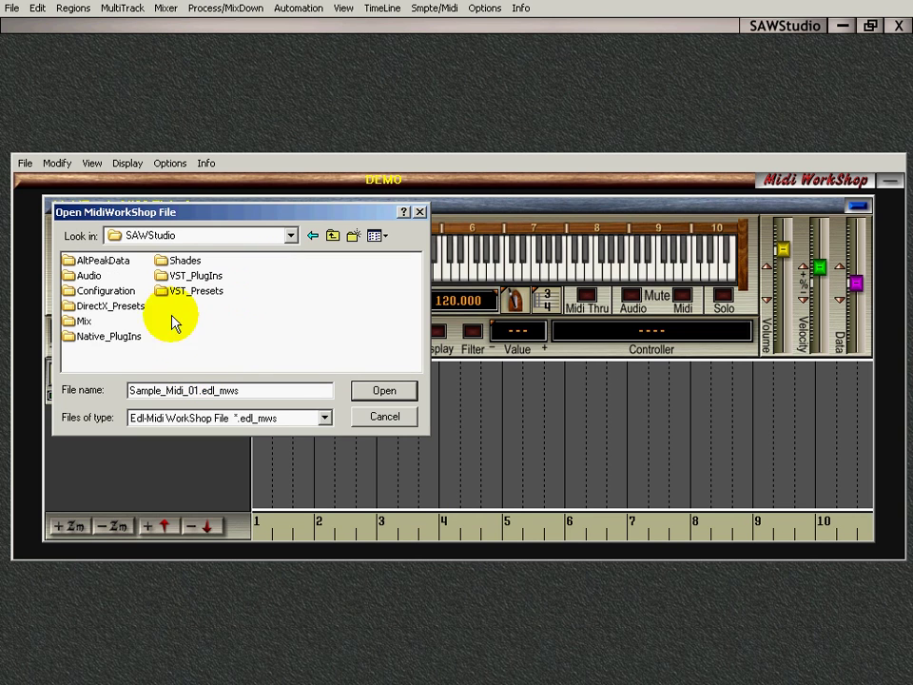
double_click(91, 275)
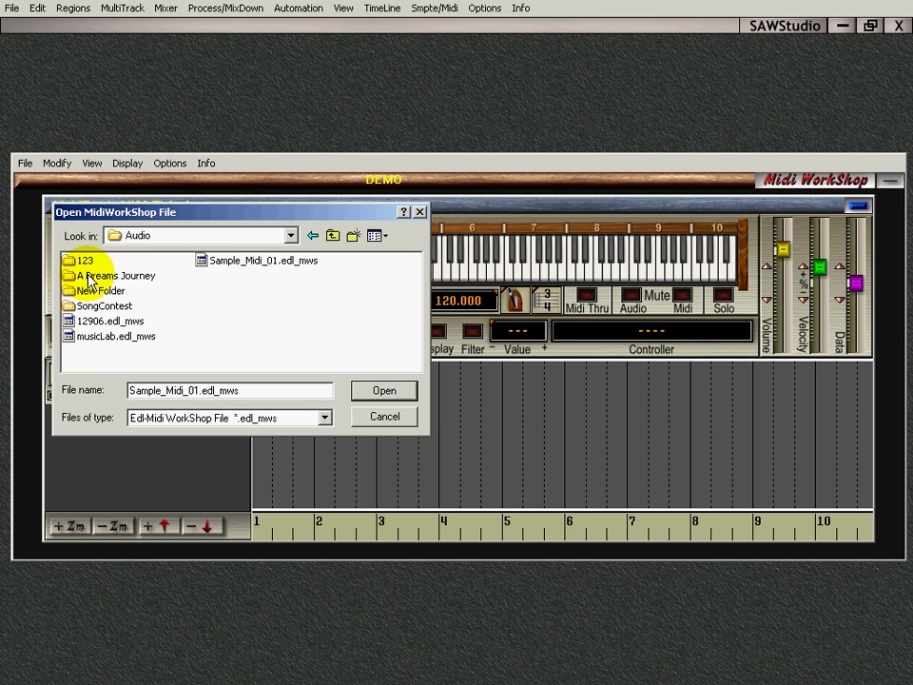
left_click(268, 263)
left_click(400, 390)
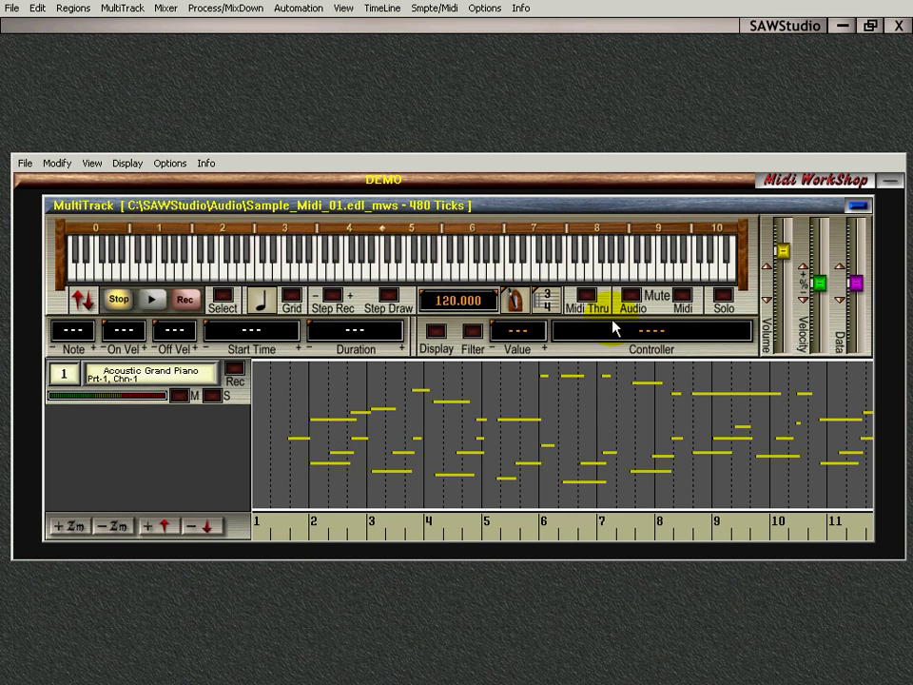
Switch Midi WorkShop to its full-size layout and enlarge track 1 so the whole Acoustic Grand Piano part fills the view.
key("F2")
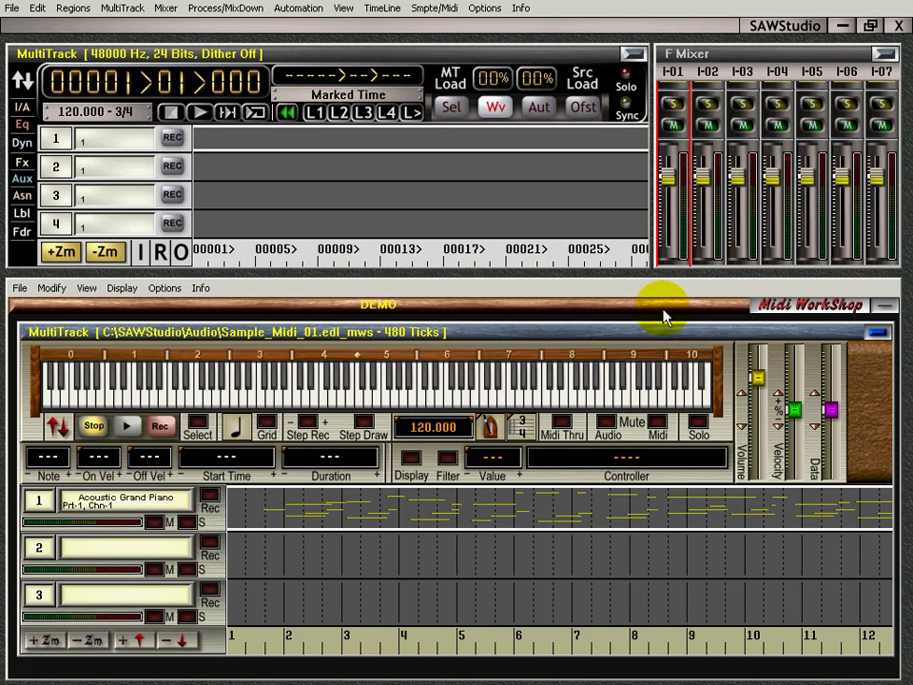
key("F2")
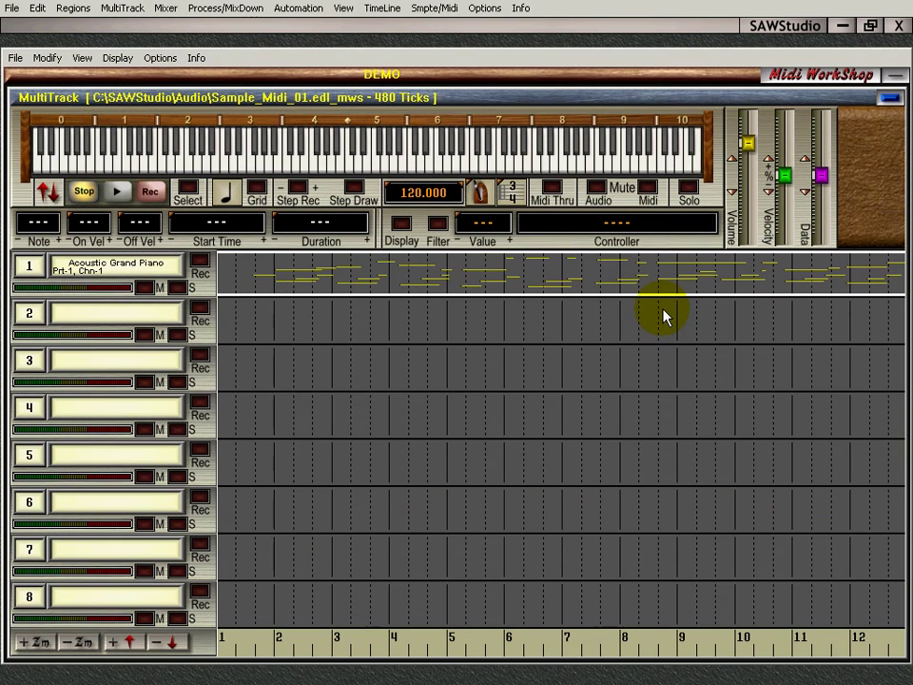
scroll(626, 316, "down", 2)
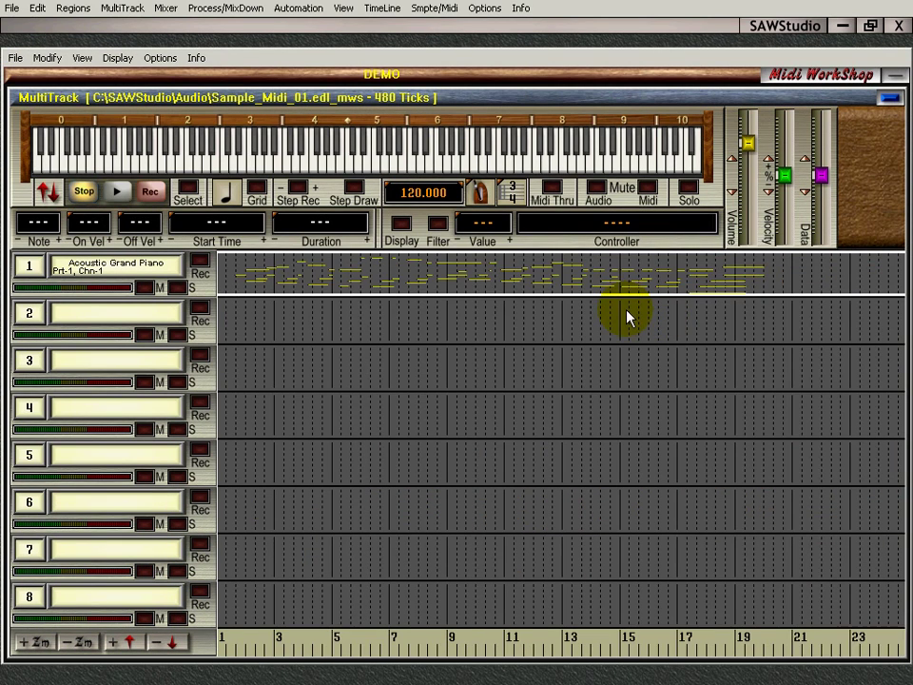
scroll(628, 317, "up", 2)
scroll(628, 317, "up", 4)
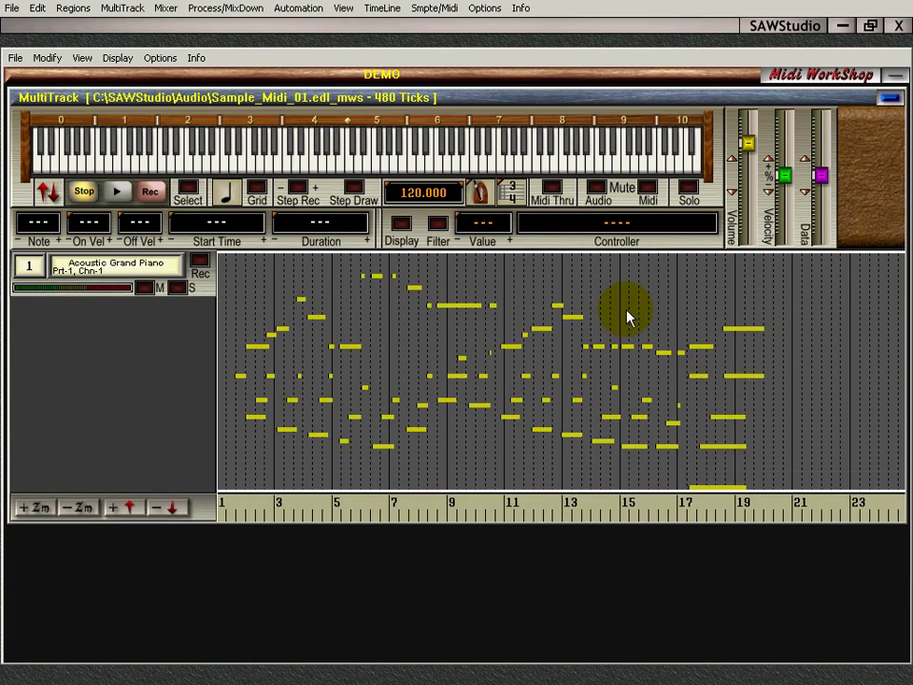
scroll(628, 316, "up", 3)
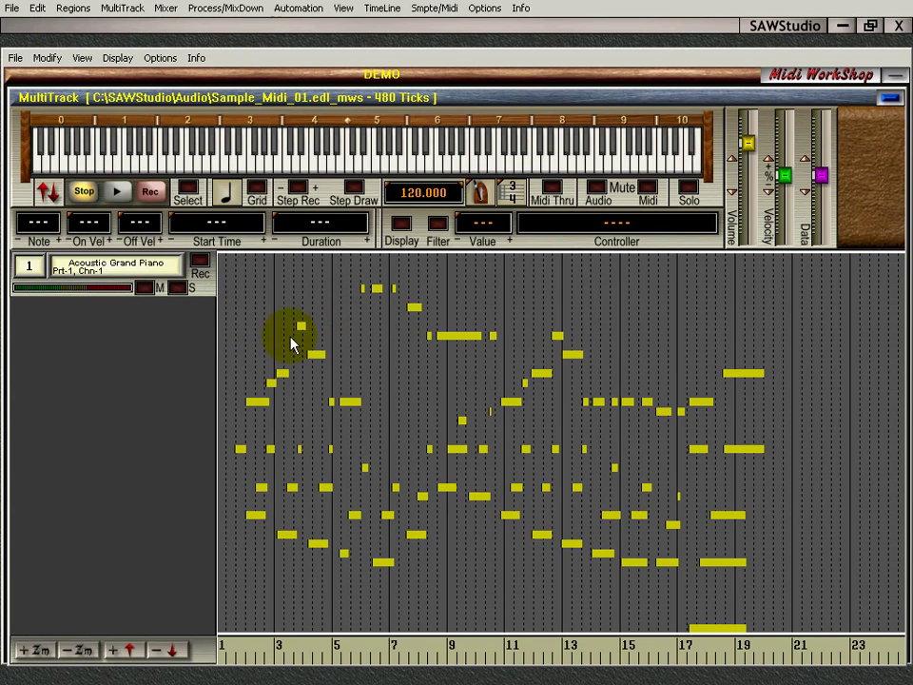
Select the long note near bar 9 and examine its pitch, velocities, start time and duration.
left_click(454, 340)
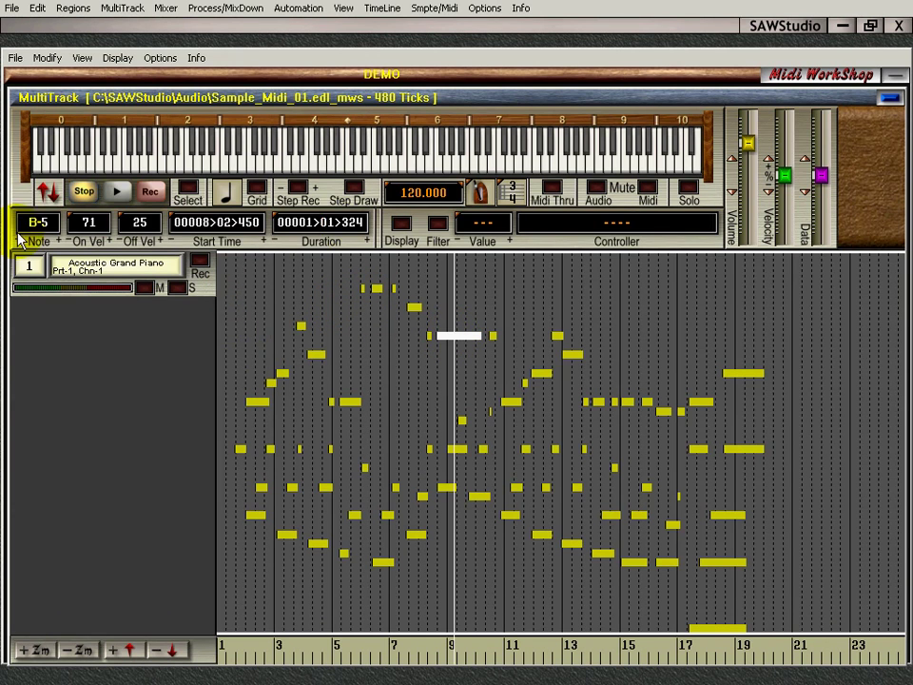
left_click(420, 384)
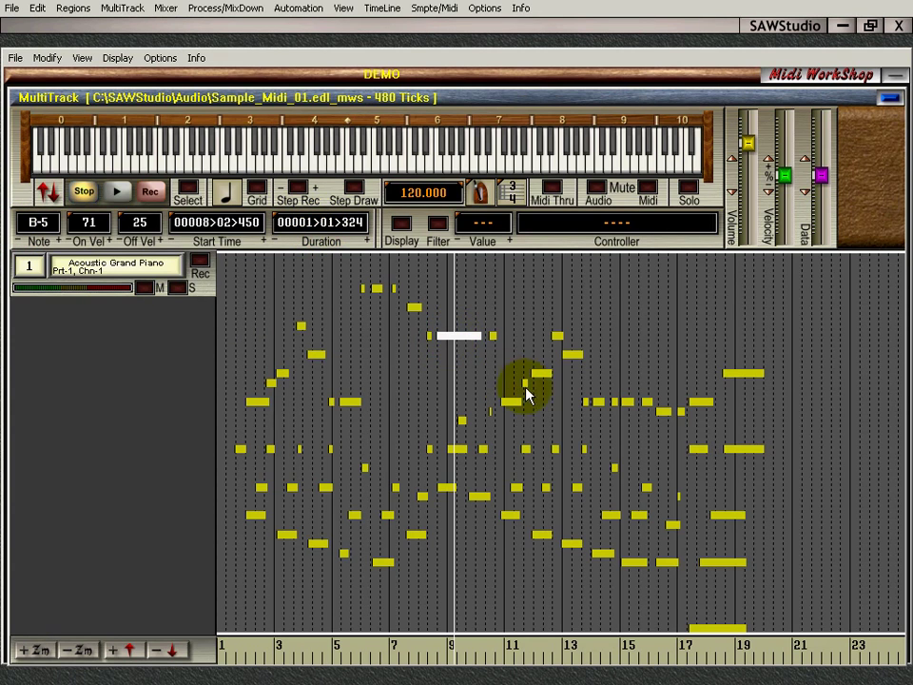
left_click(451, 338)
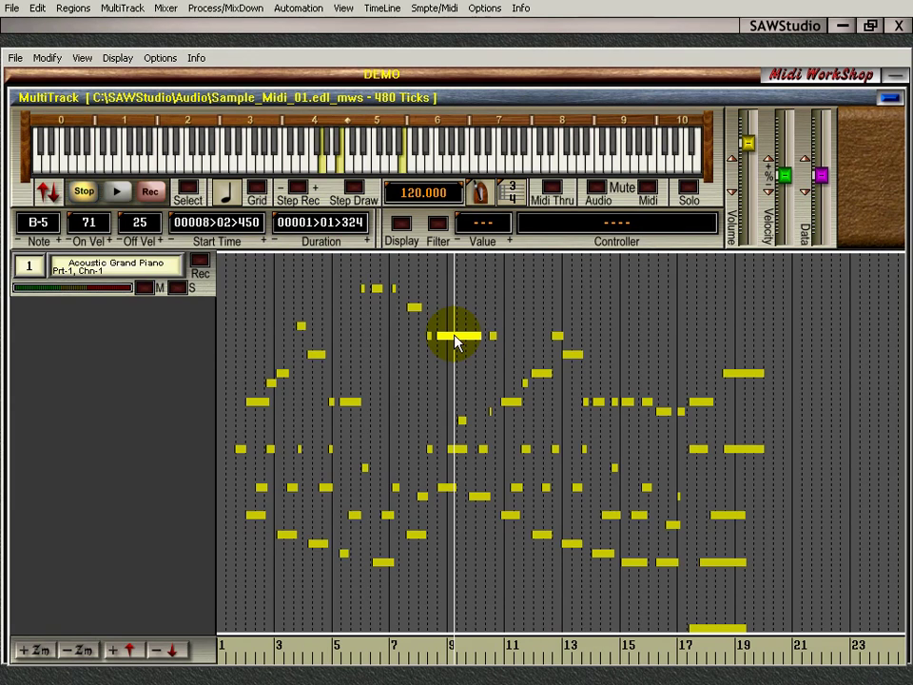
left_click(453, 337)
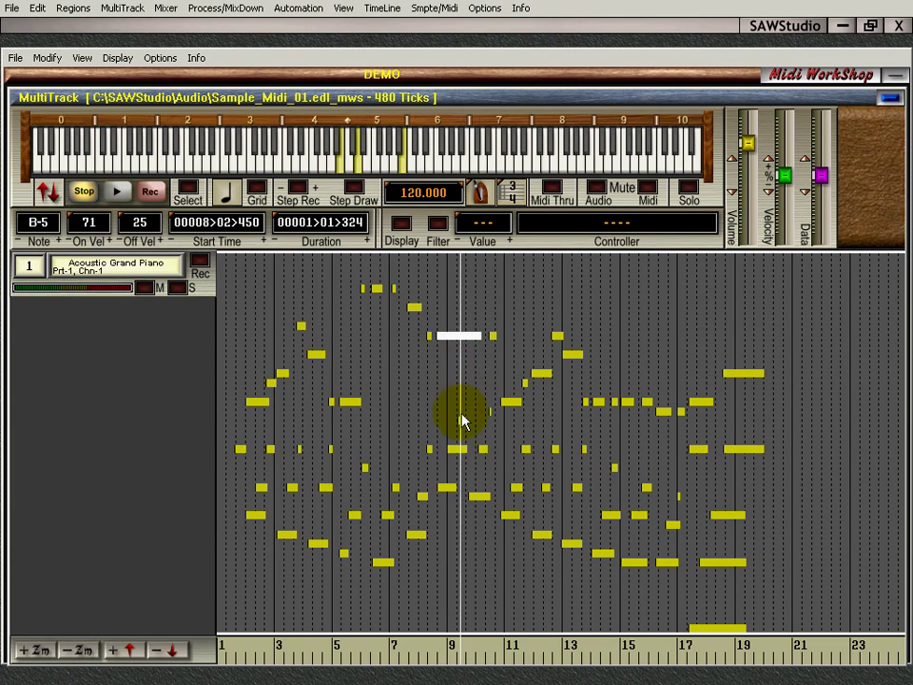
Select melody notes one after another between bars 9 and 19 and in the opening bars to hear and compare their values.
left_click(462, 419)
left_click(507, 401)
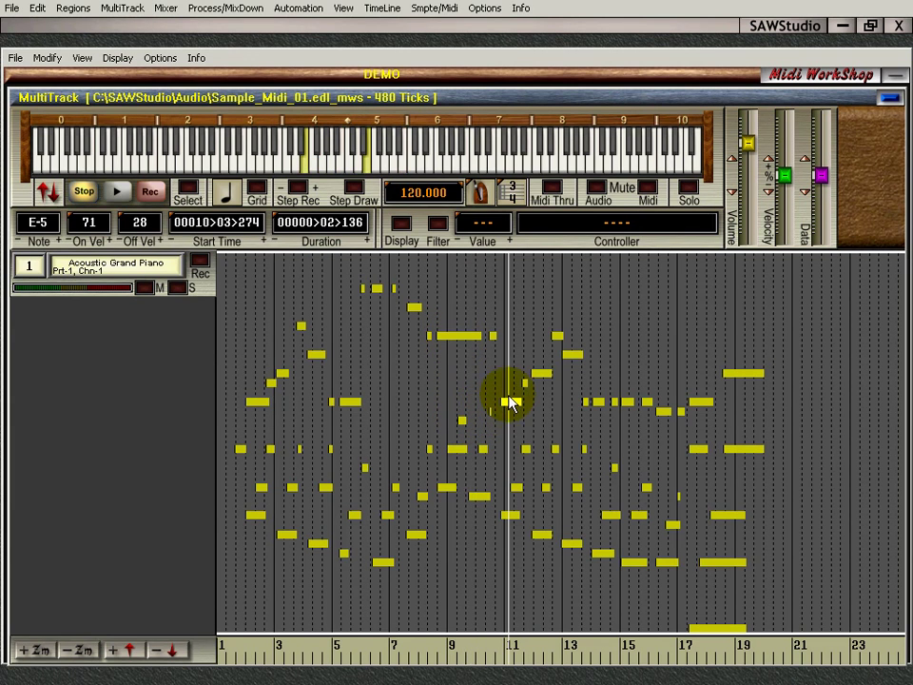
left_click(525, 382)
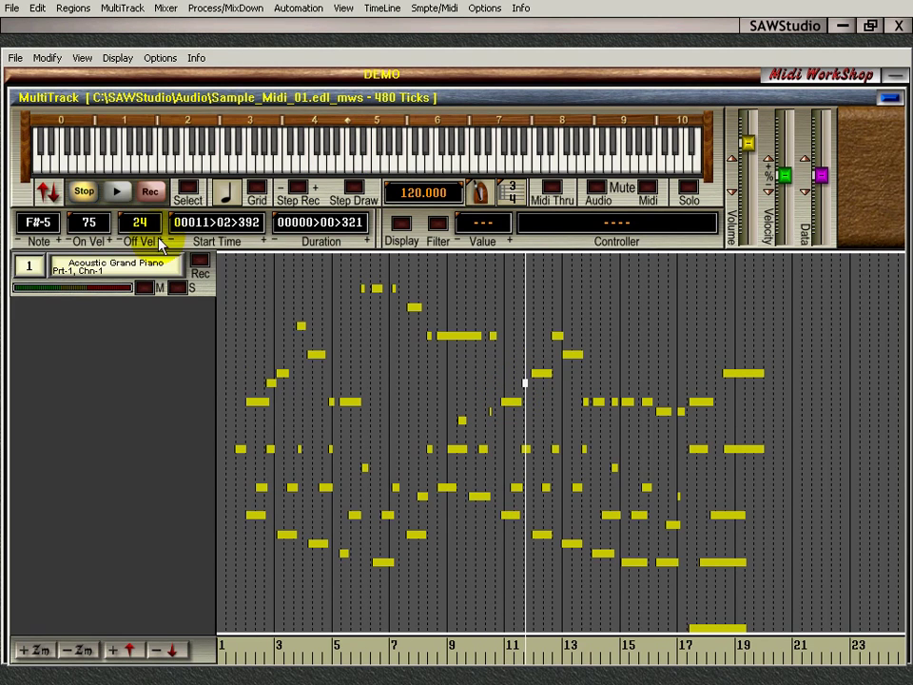
left_click(531, 374)
left_click(555, 335)
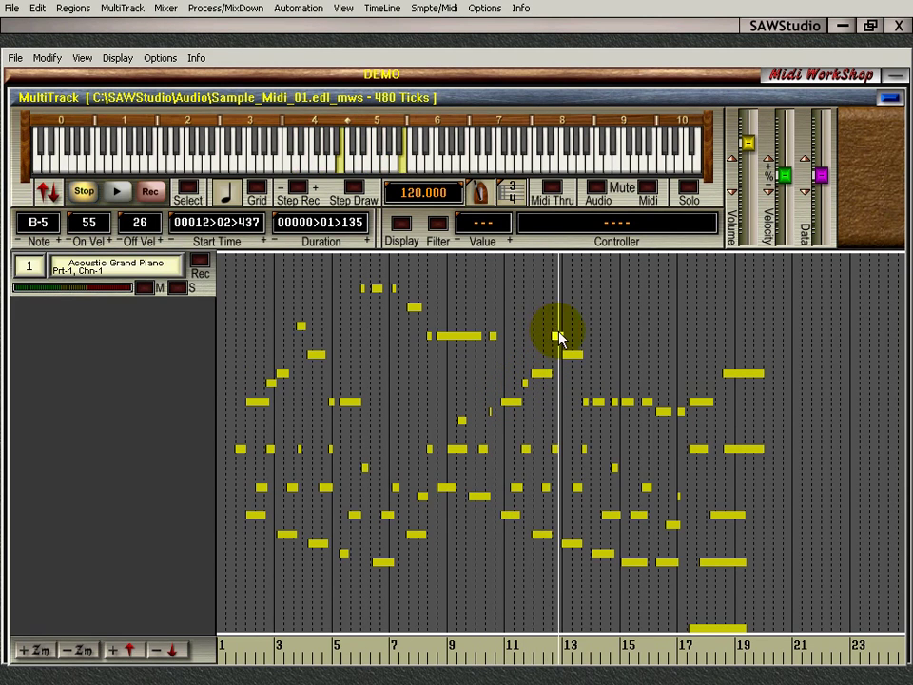
left_click(575, 356)
left_click(600, 401)
left_click(630, 401)
left_click(664, 412)
left_click(693, 404)
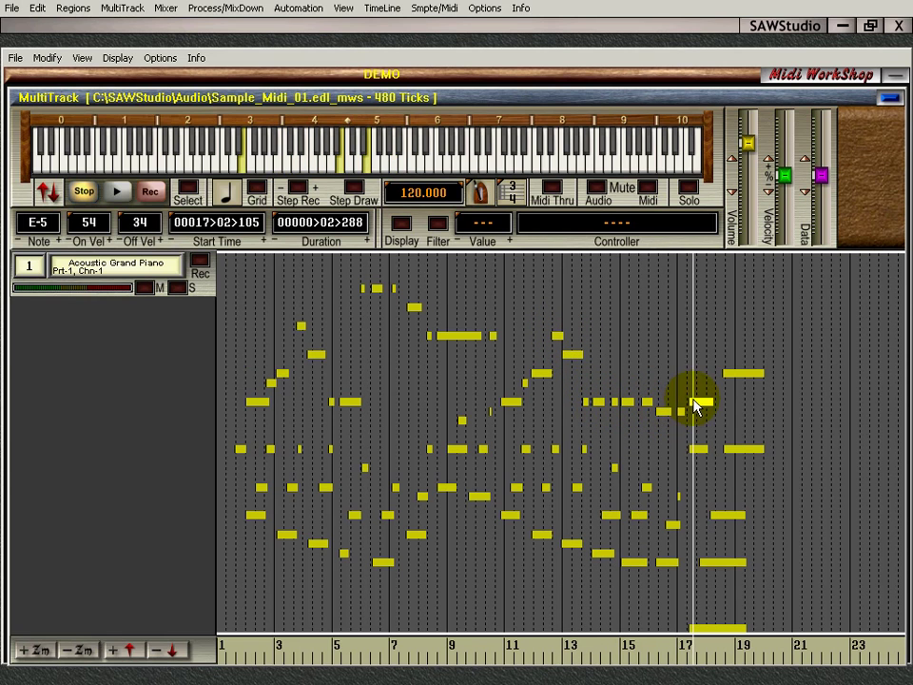
left_click(734, 375)
left_click(453, 335)
left_click(377, 288)
left_click(331, 299)
left_click(322, 356)
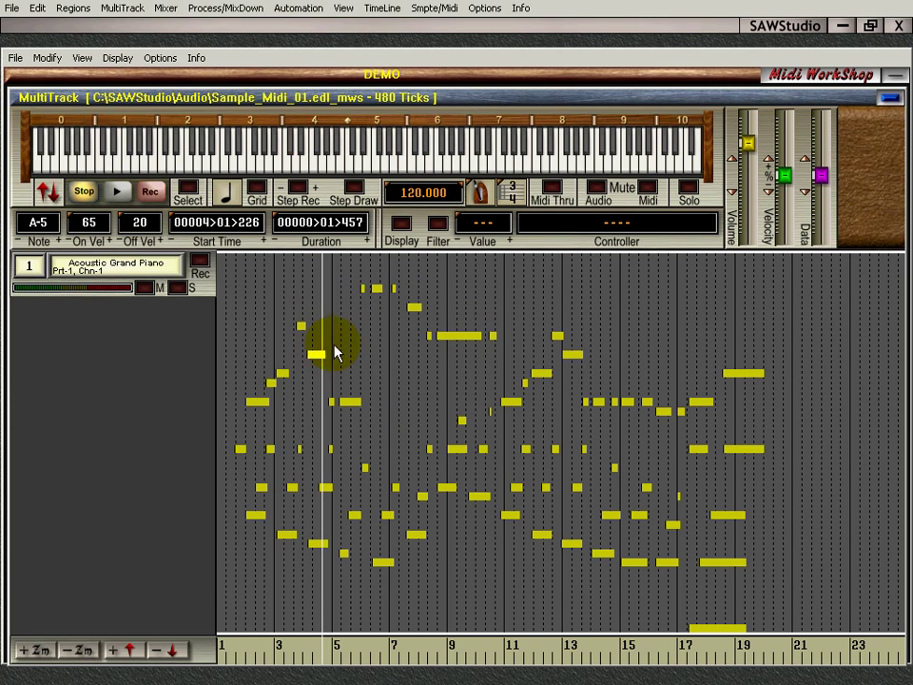
Select the long note near bar 9 again and raise its pitch in semitone steps to F-6.
left_click(453, 339)
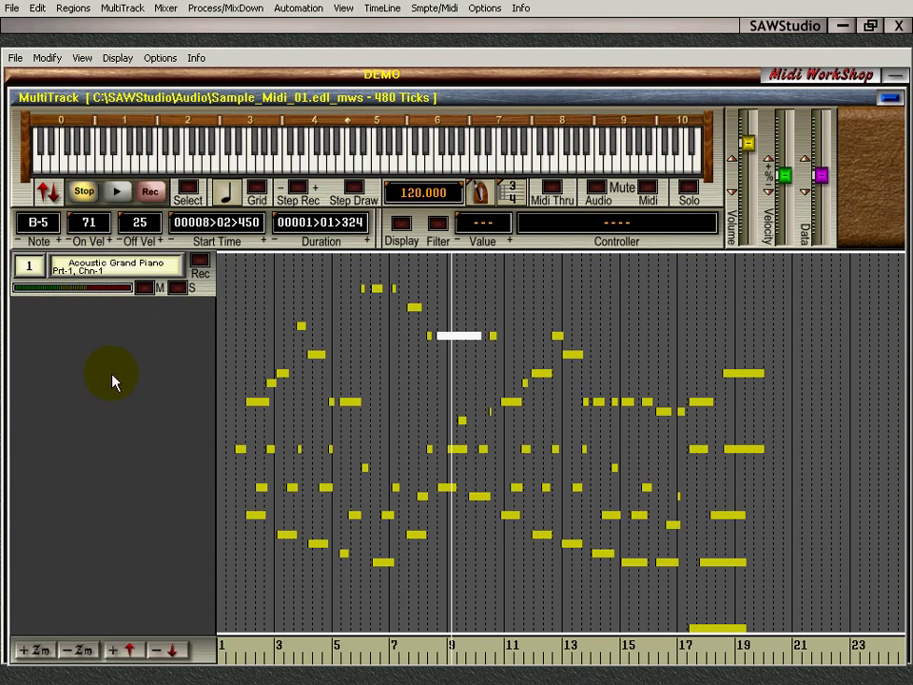
left_click(58, 241)
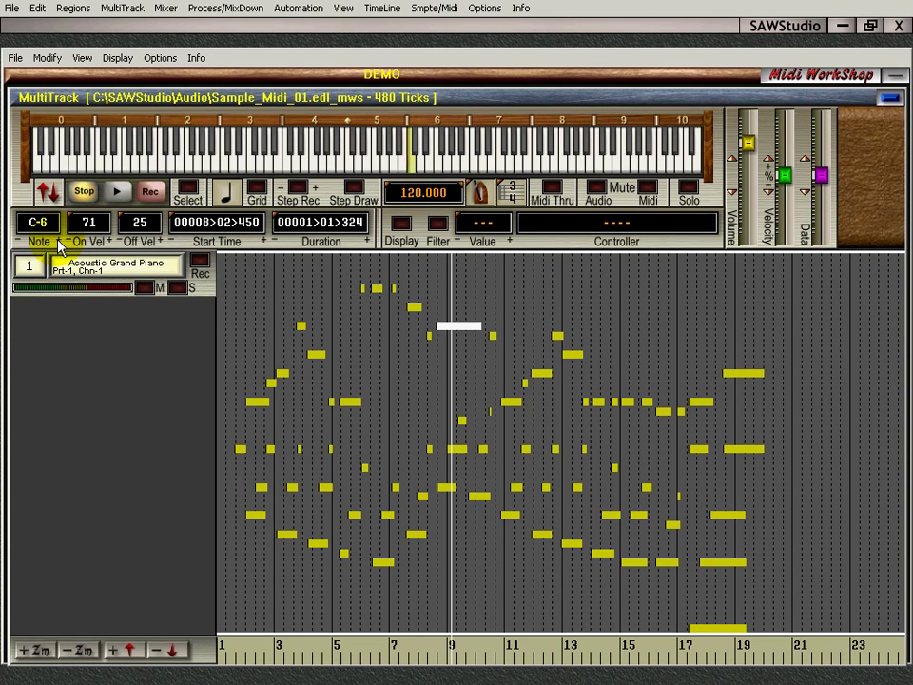
left_click(58, 242)
left_click(58, 241)
left_click(58, 242)
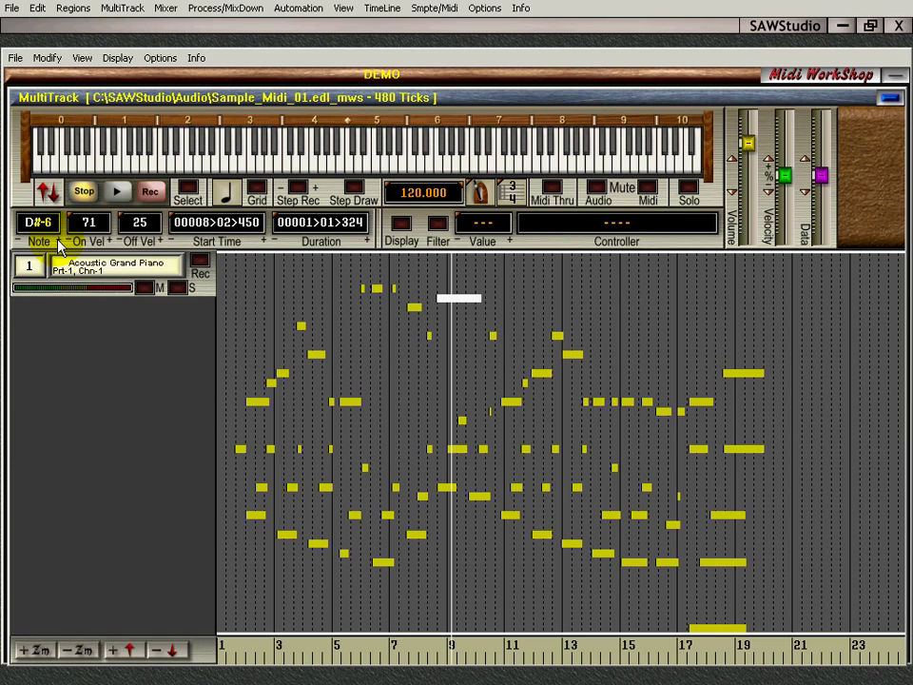
left_click(58, 241)
left_click(58, 242)
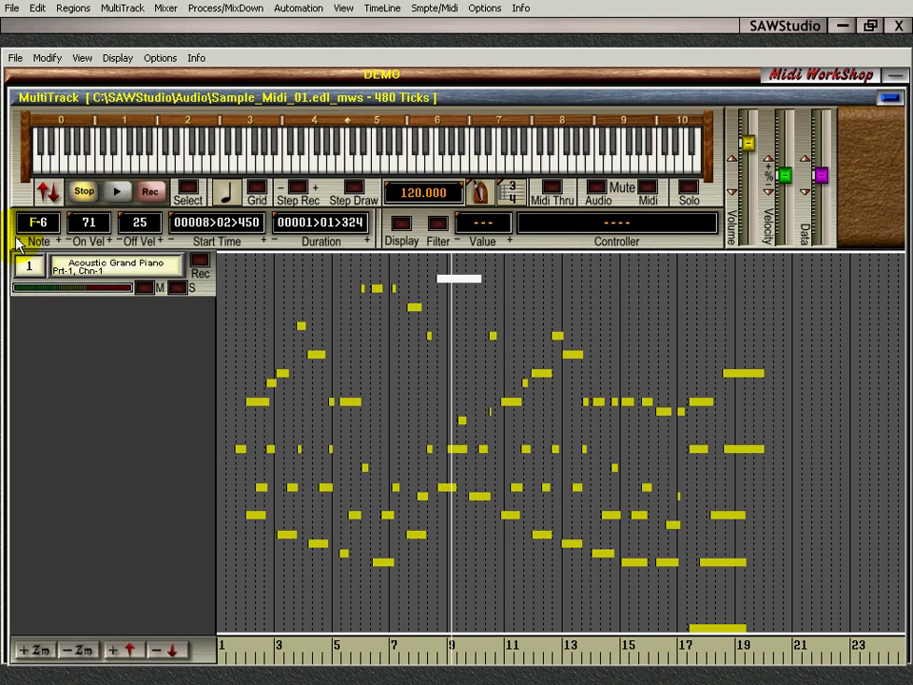
Lower the selected long note's pitch in semitone steps to B-5.
left_click(18, 243)
left_click(18, 244)
left_click(18, 244)
left_click(18, 243)
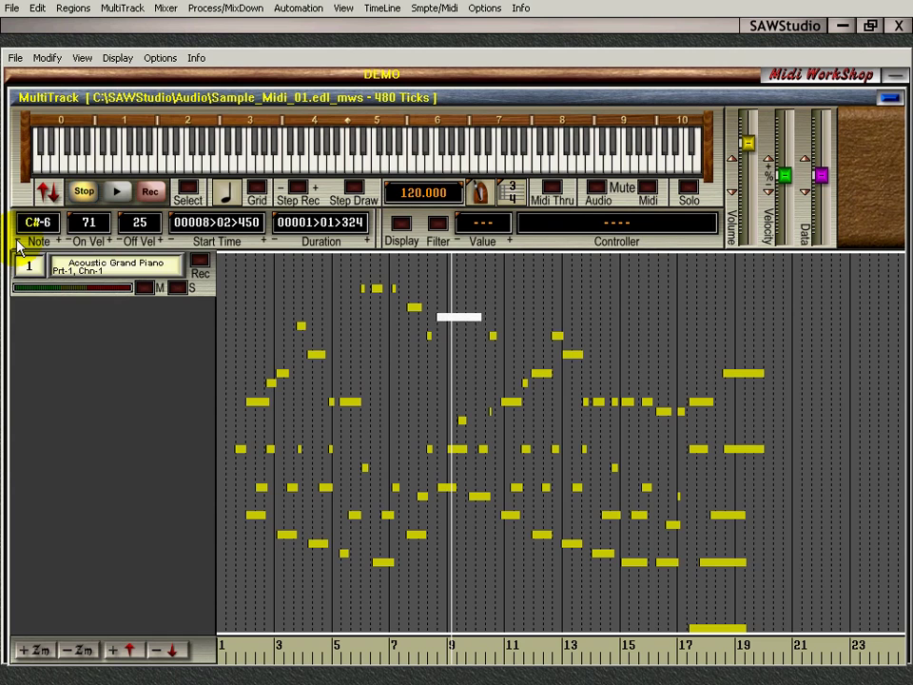
left_click(19, 244)
left_click(18, 244)
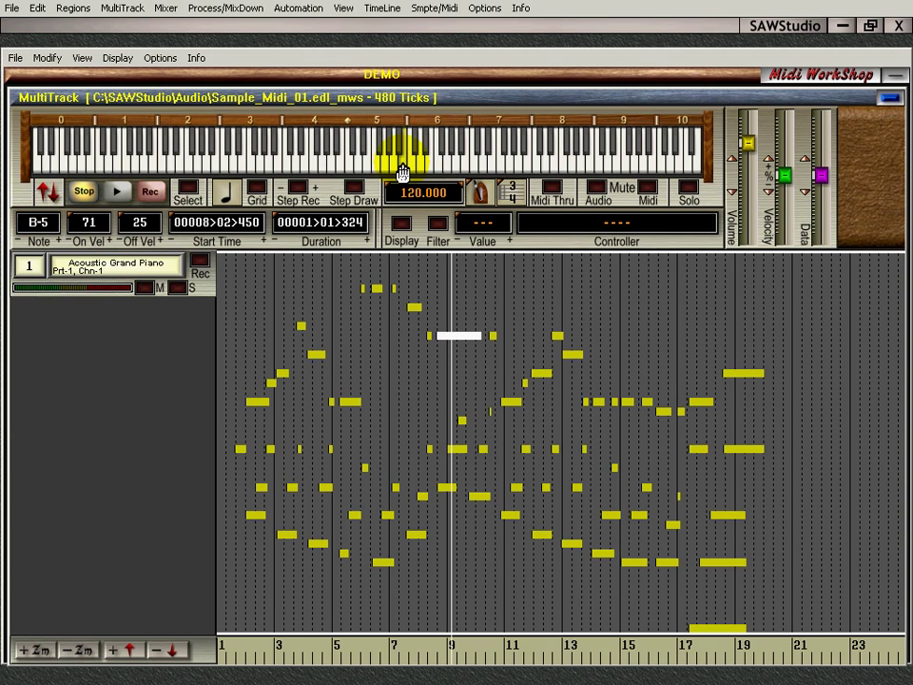
Repitch the selected long note with keys from the on-screen piano, first to A#-6 and finally to E-4.
left_click(324, 166)
left_click_drag(323, 166, 34, 220)
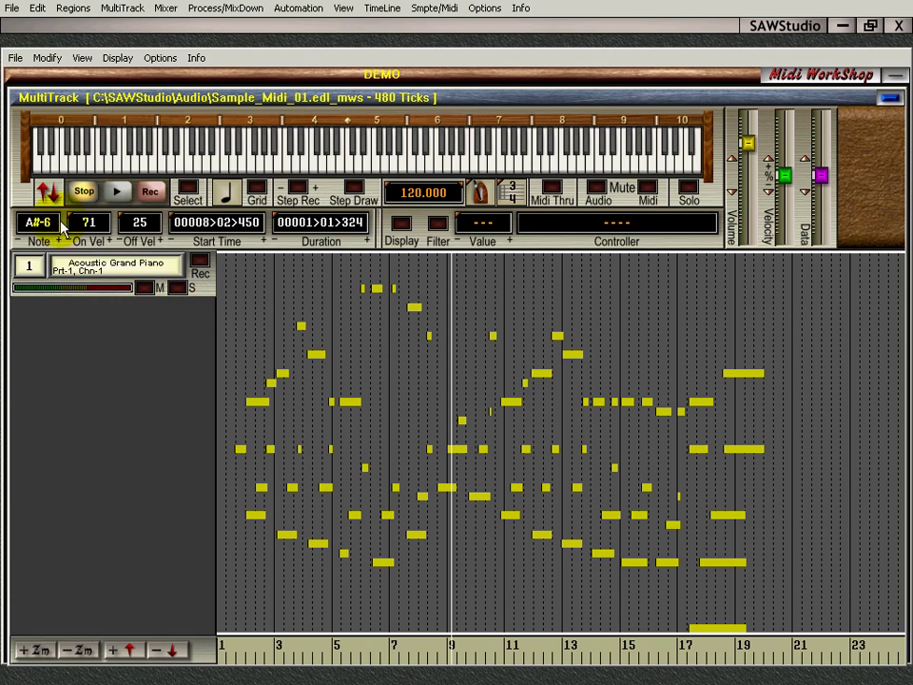
left_click(453, 142)
left_click_drag(453, 143, 40, 229)
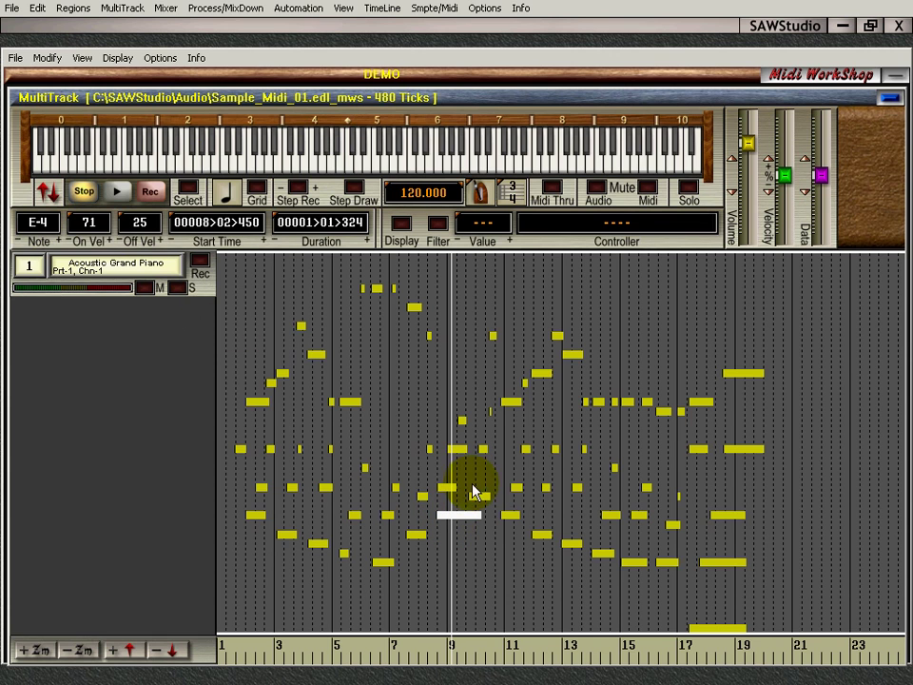
Look through the note-on and note-off velocity options and their value lists for the selected long note.
right_click(92, 231)
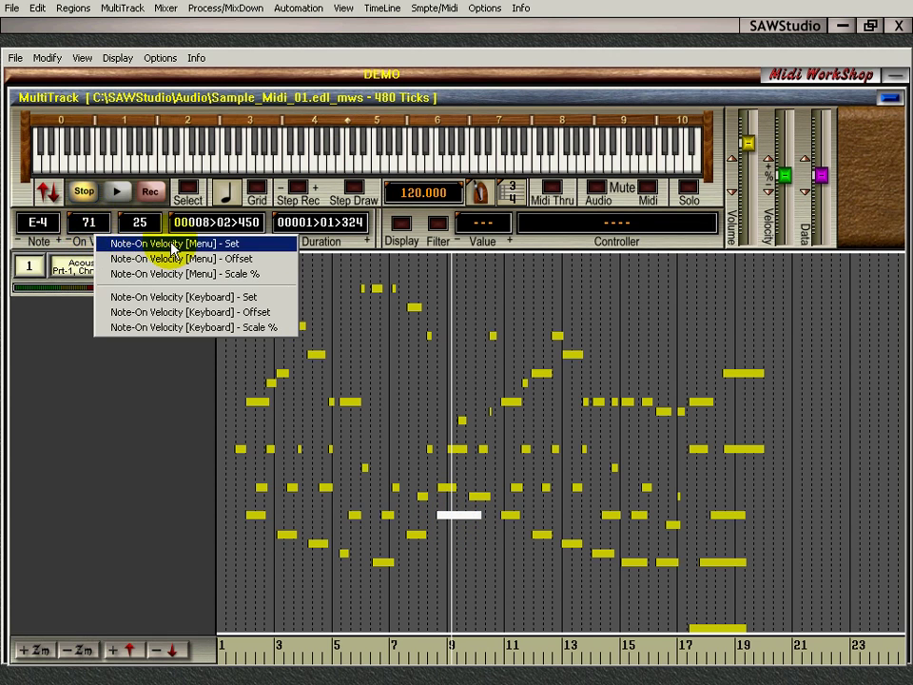
left_click(173, 245)
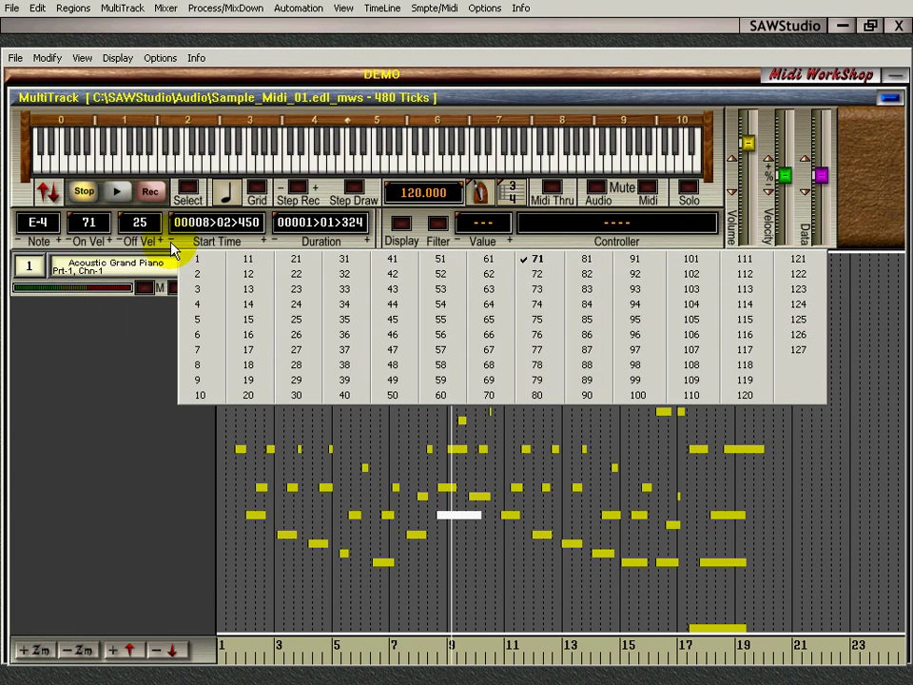
left_click(91, 225)
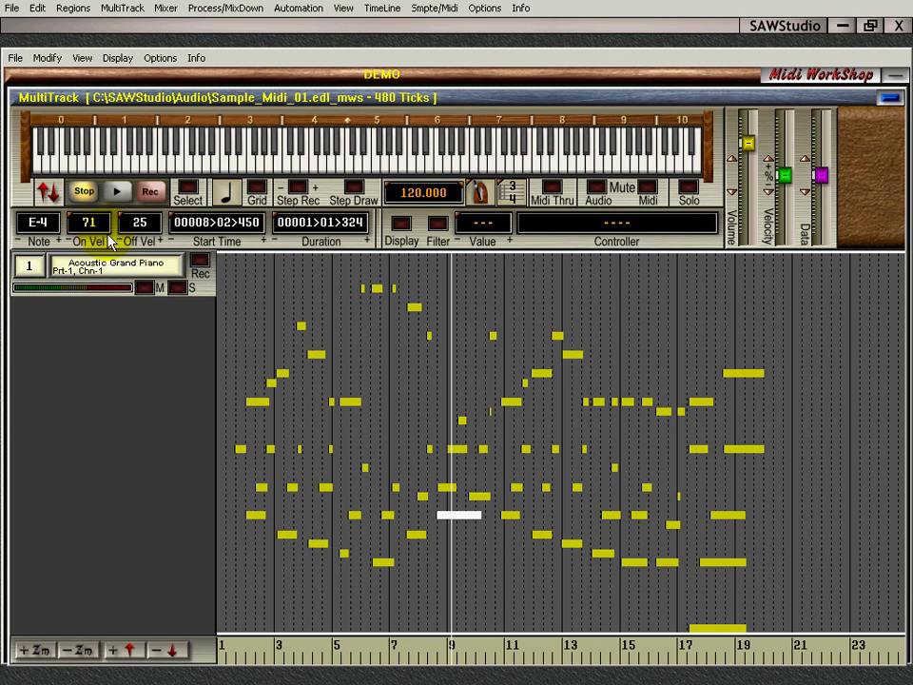
left_click(111, 240)
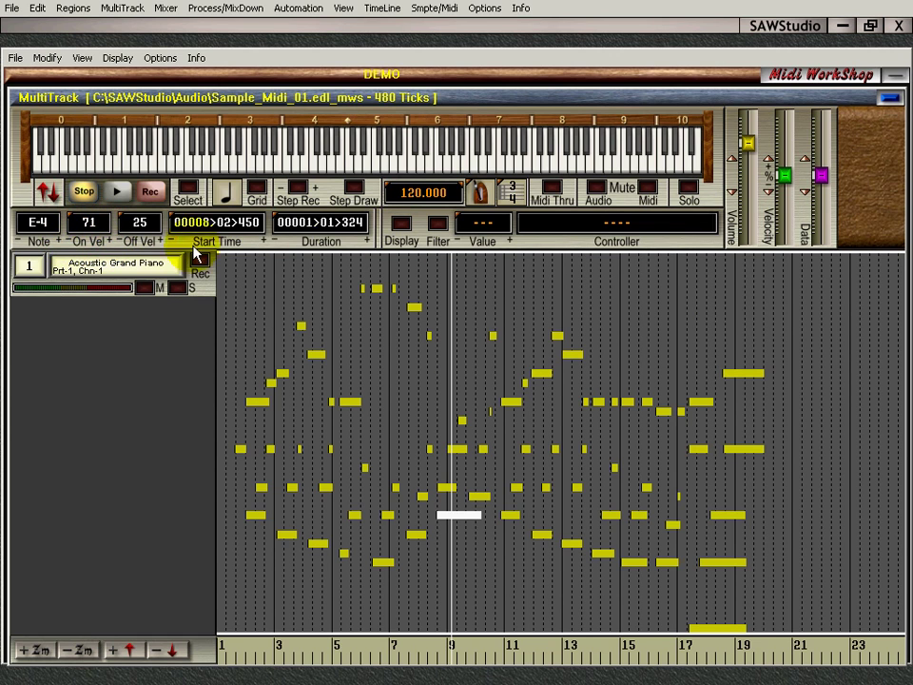
right_click(143, 227)
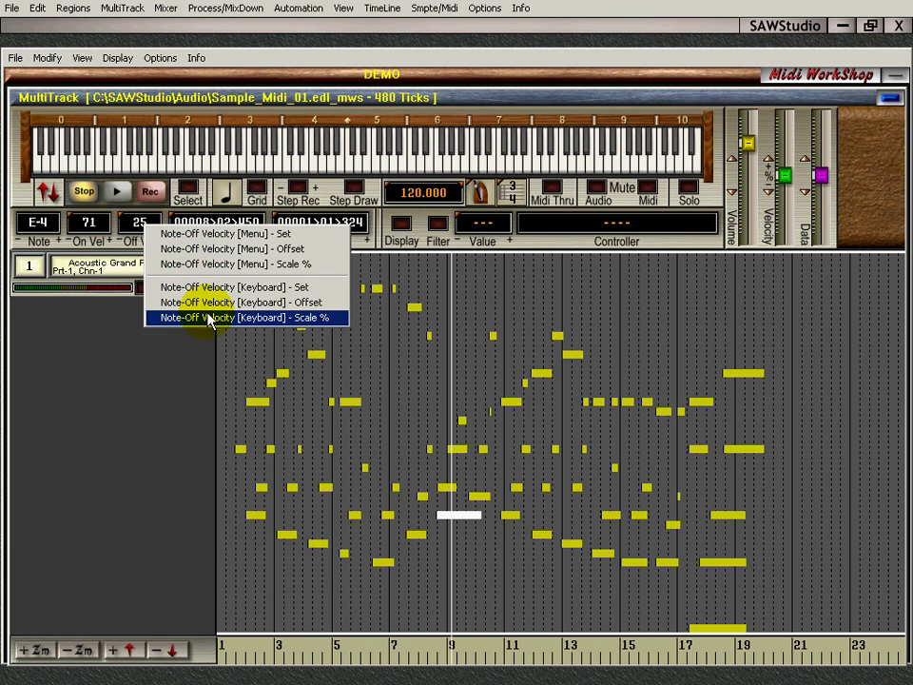
left_click(215, 237)
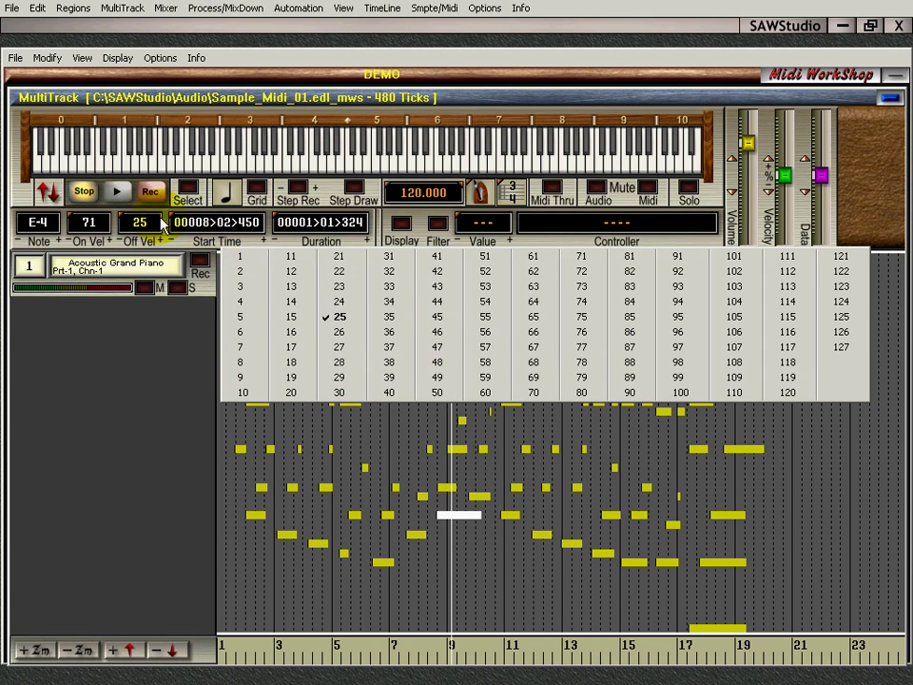
left_click(148, 221)
Look through the start time quantize options and the duration scaling options for the selected note.
right_click(226, 225)
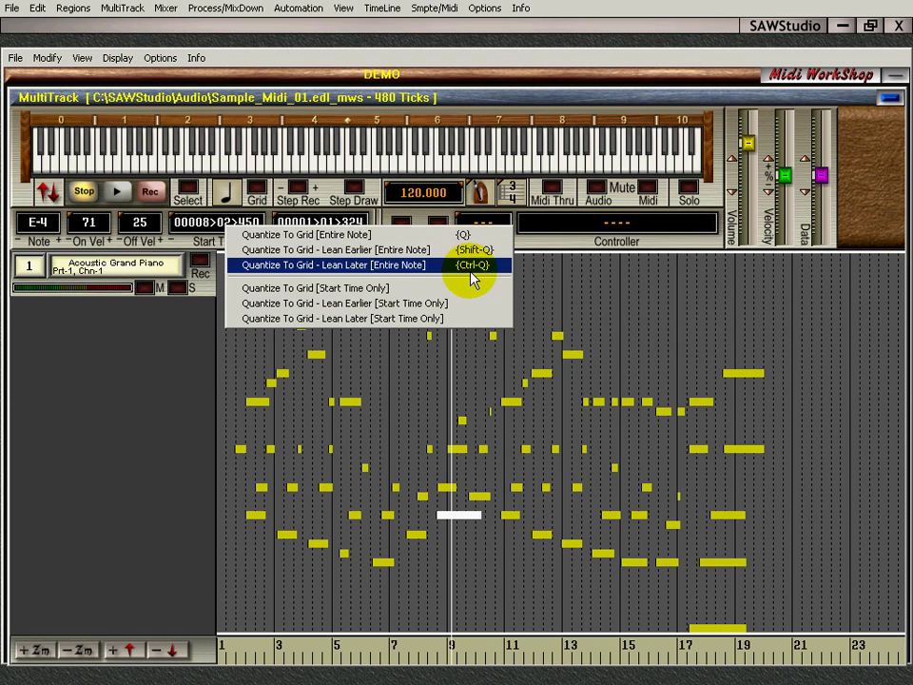
left_click(335, 226)
right_click(334, 226)
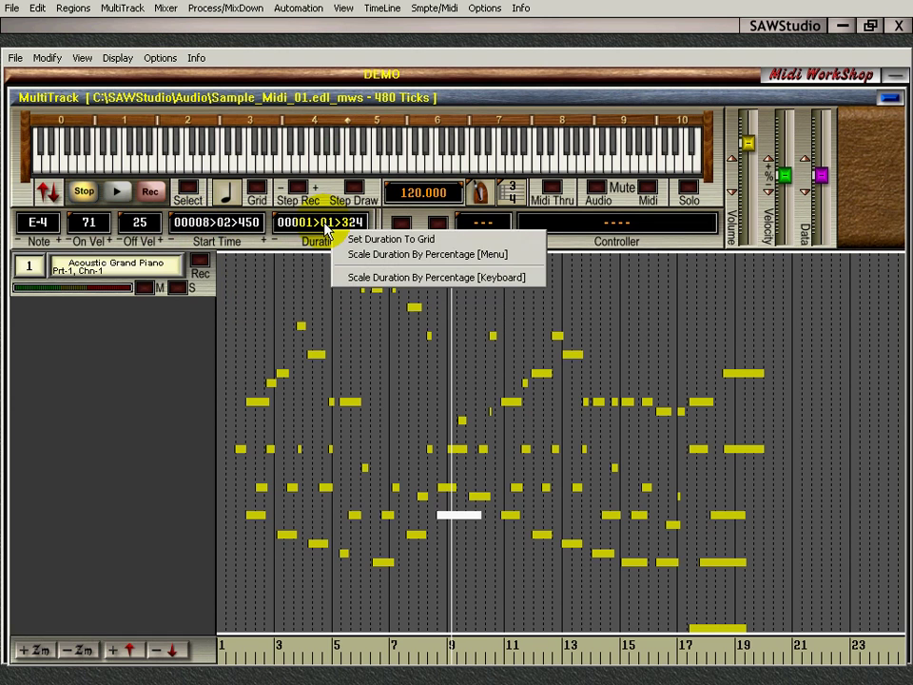
left_click(295, 224)
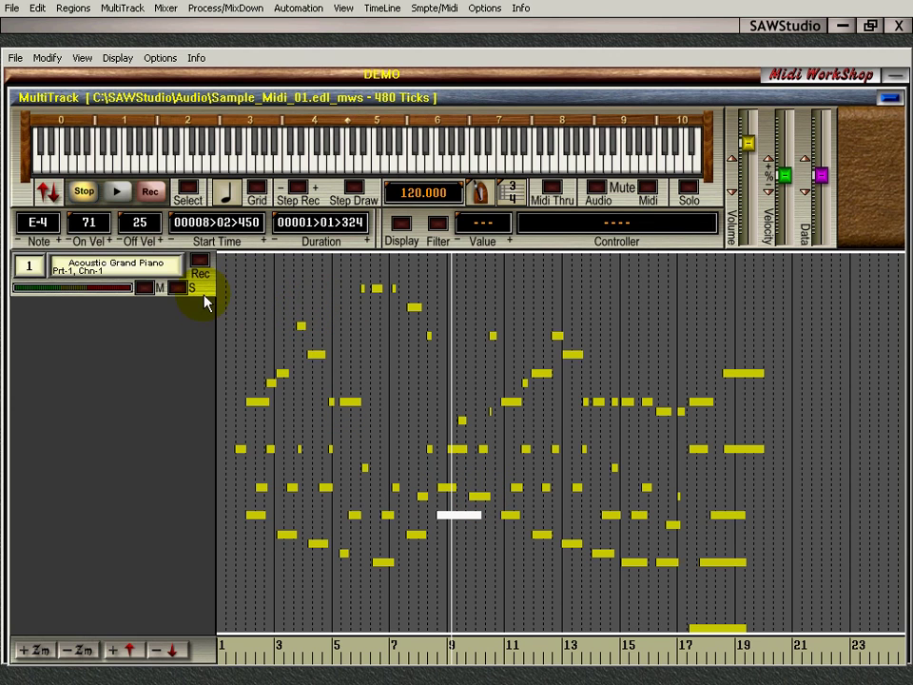
Turn on the controller display over the notes and review its pencil drawing modes.
left_click(401, 223)
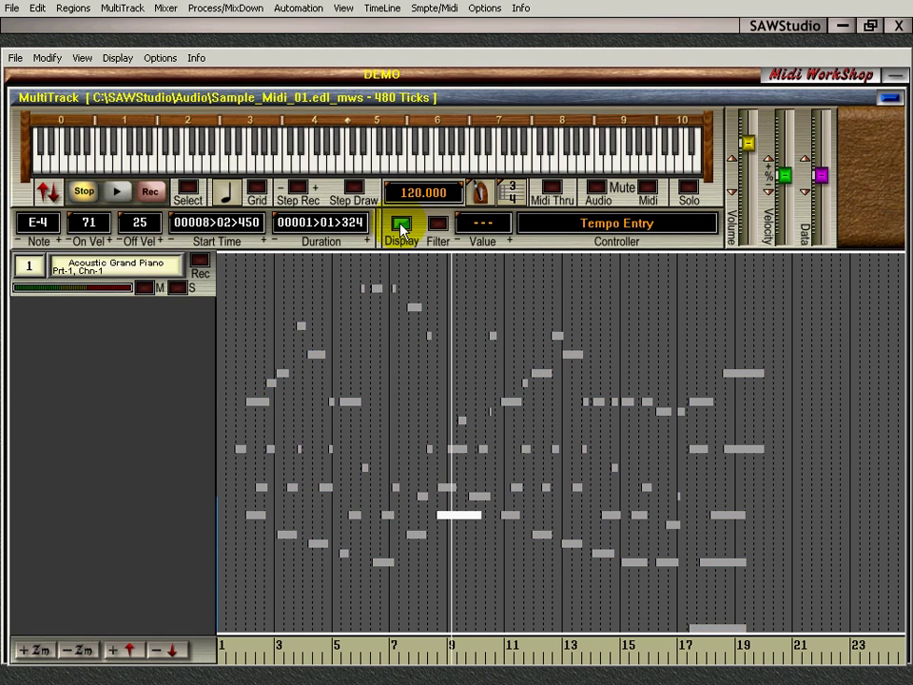
left_click(402, 224)
right_click(401, 224)
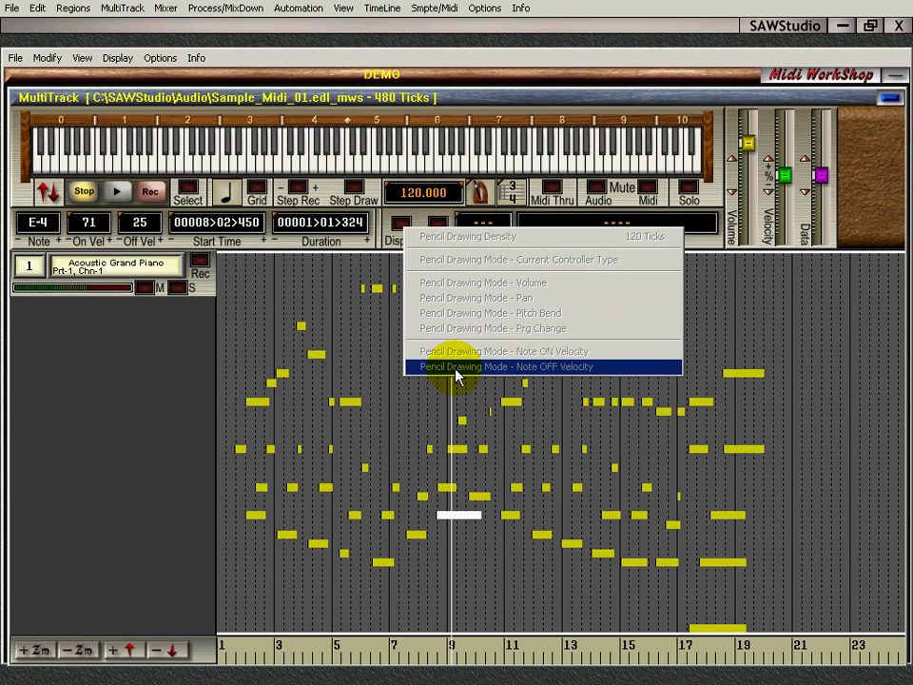
left_click(403, 227)
left_click(401, 225)
right_click(401, 224)
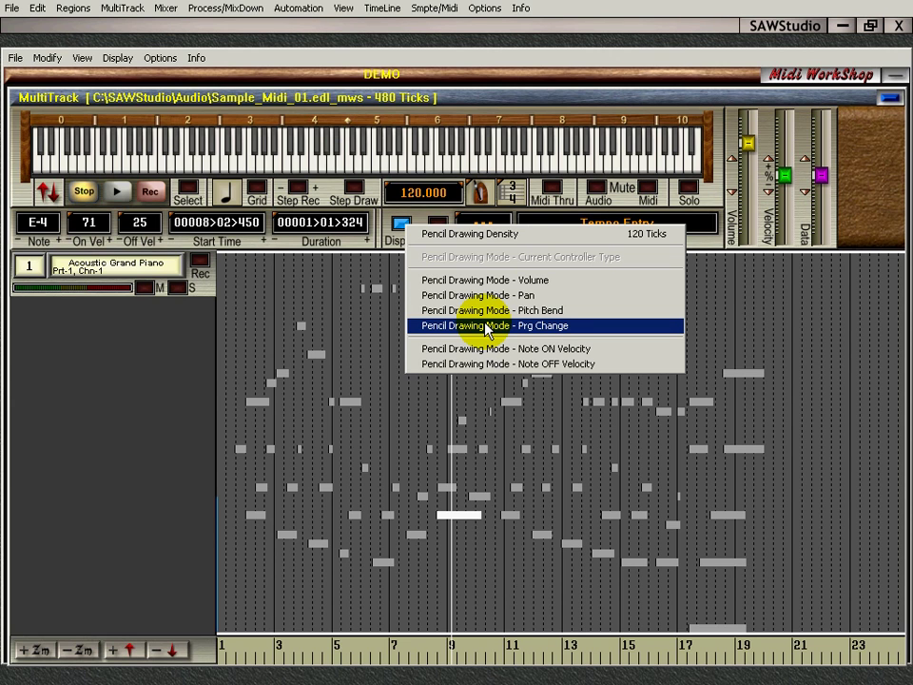
left_click(362, 286)
Turn on the controller filter, look through the controller list and set the filter to Ctrl-4: Foot.
left_click(439, 225)
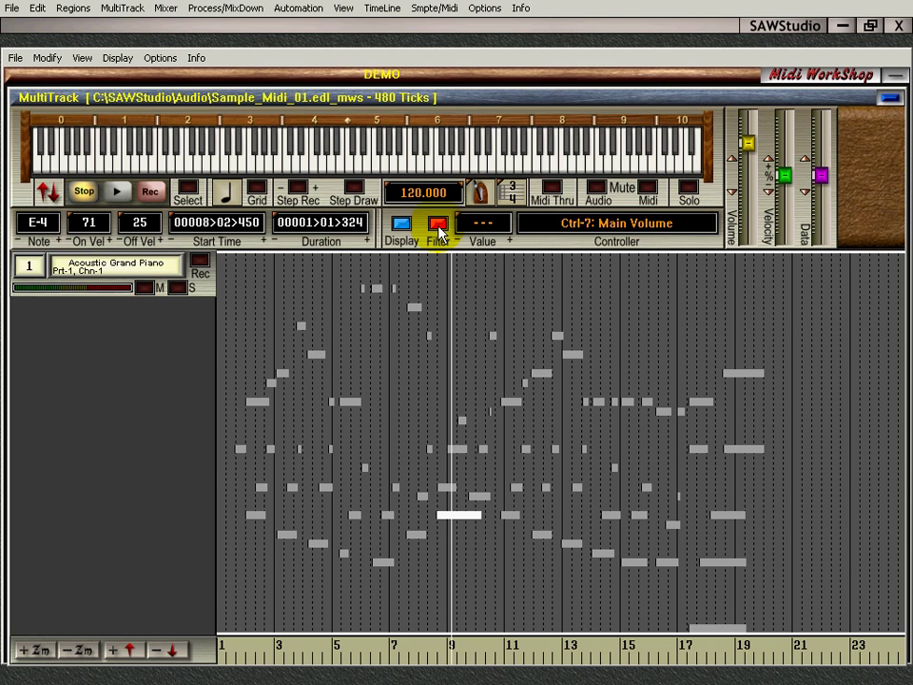
right_click(439, 232)
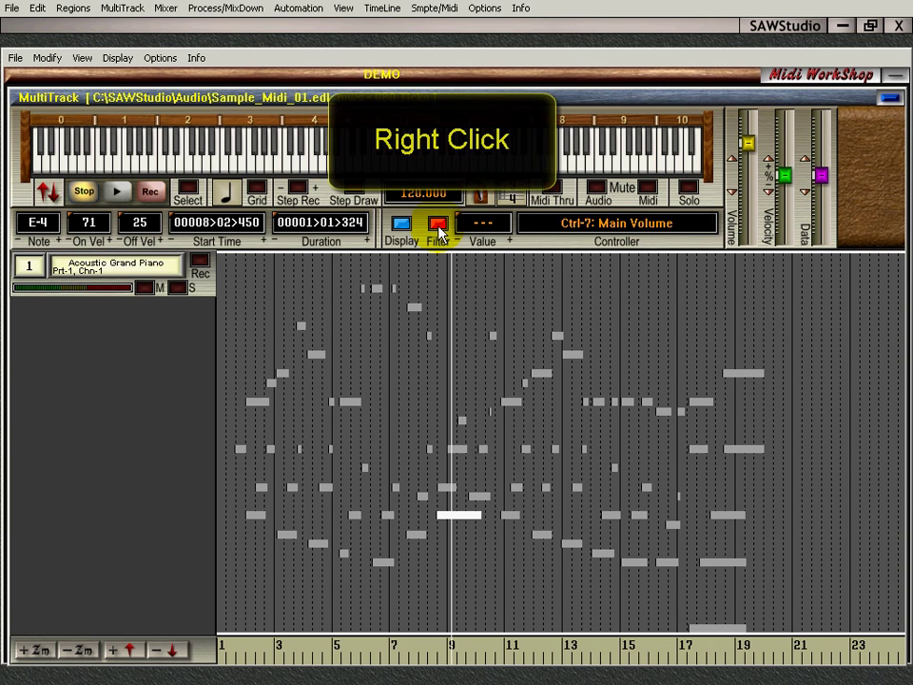
right_click(439, 232)
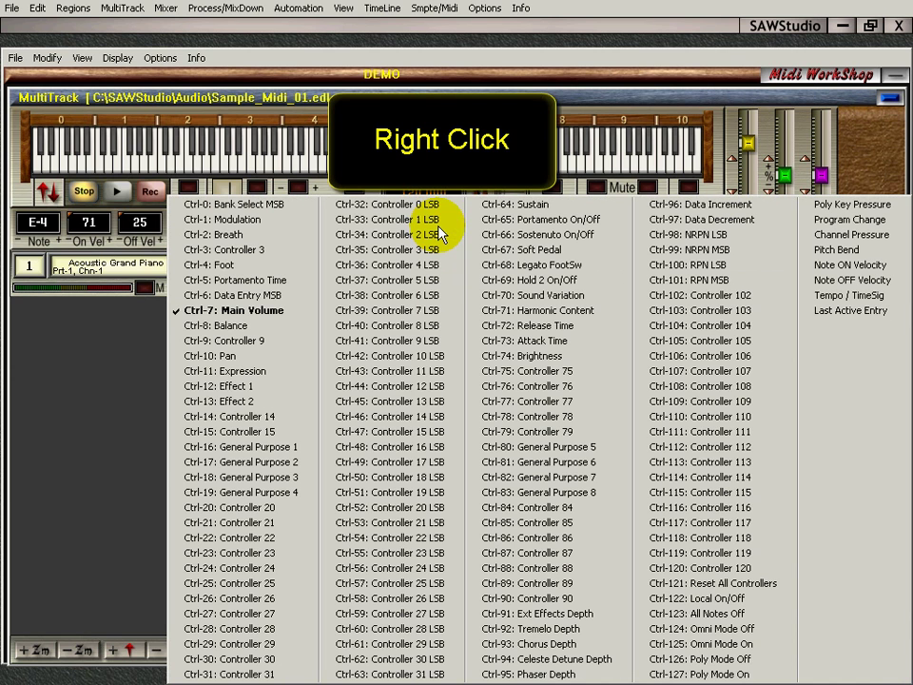
left_click(98, 343)
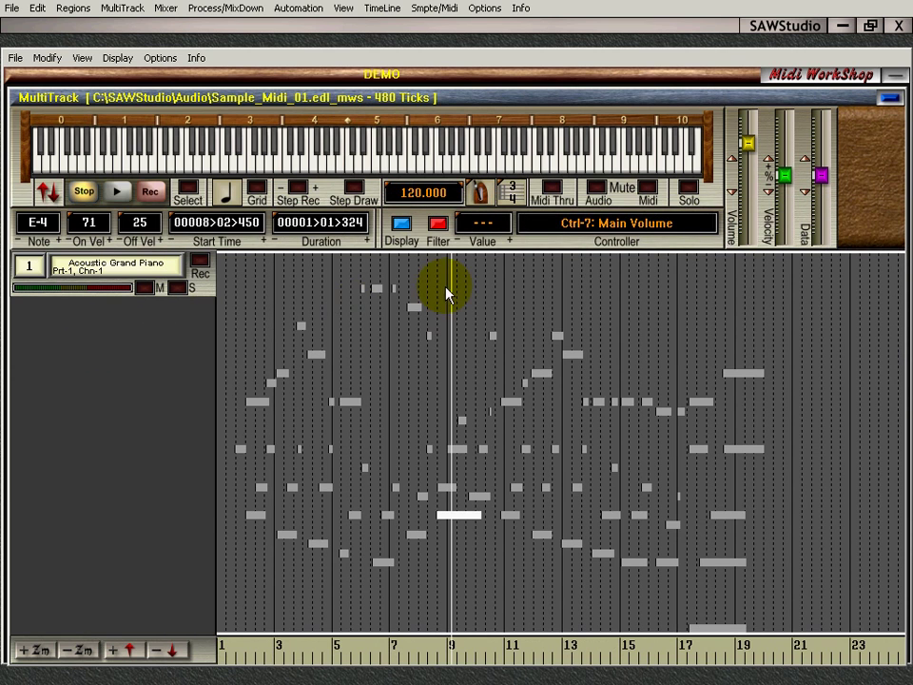
right_click(438, 226)
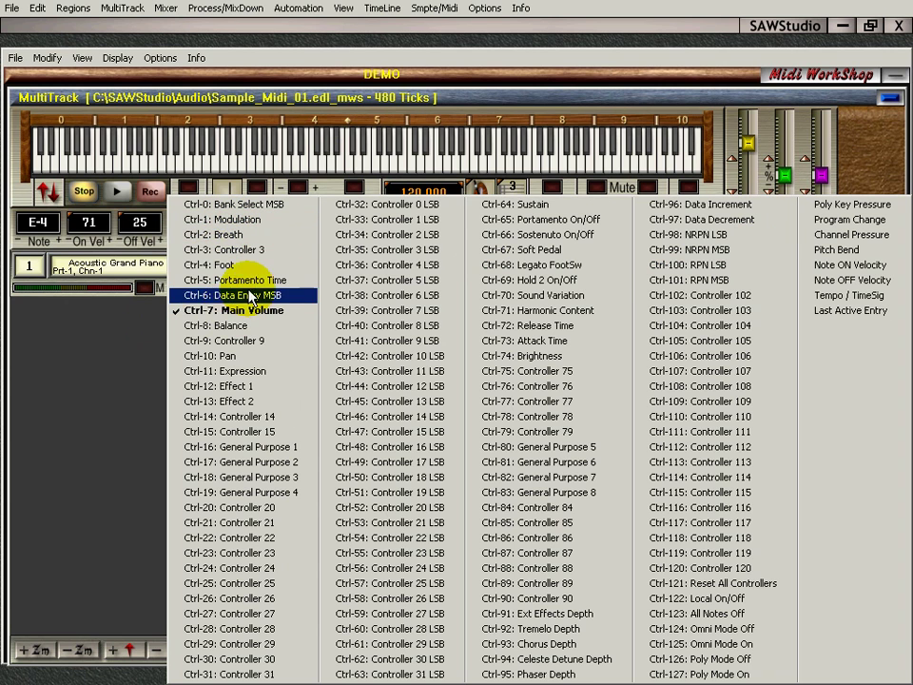
left_click(233, 265)
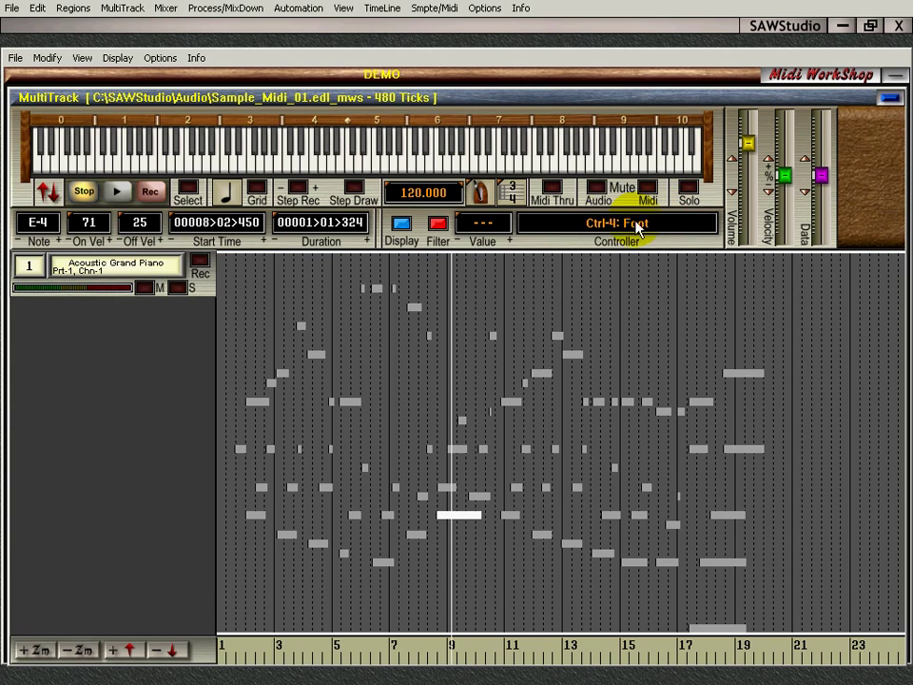
Switch the controller display off and on again and change the filter to Ctrl-2: Breath.
left_click(401, 223)
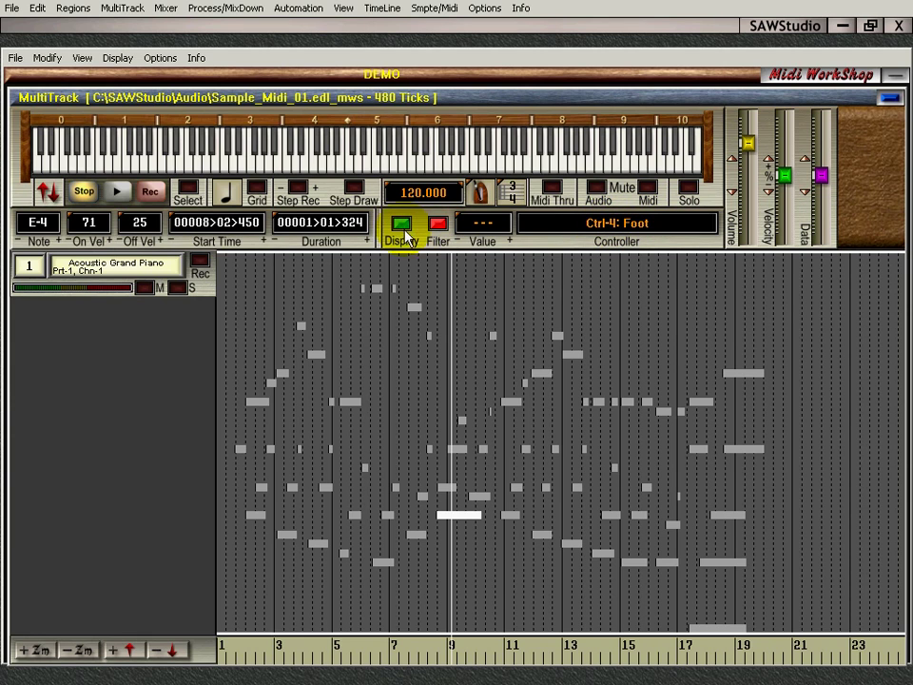
left_click(403, 226)
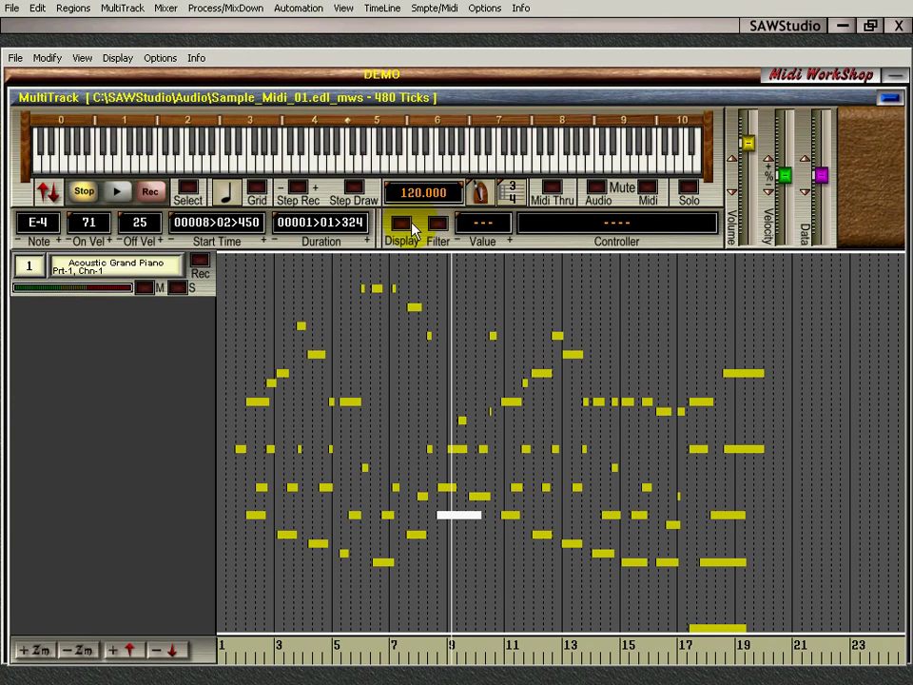
left_click(402, 224)
left_click(436, 228)
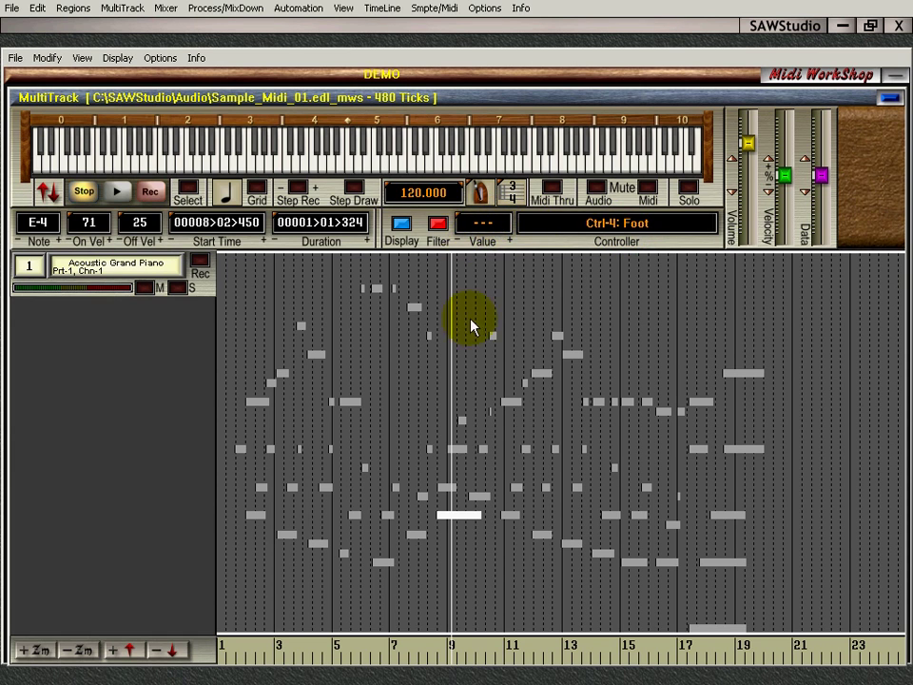
left_click(438, 225)
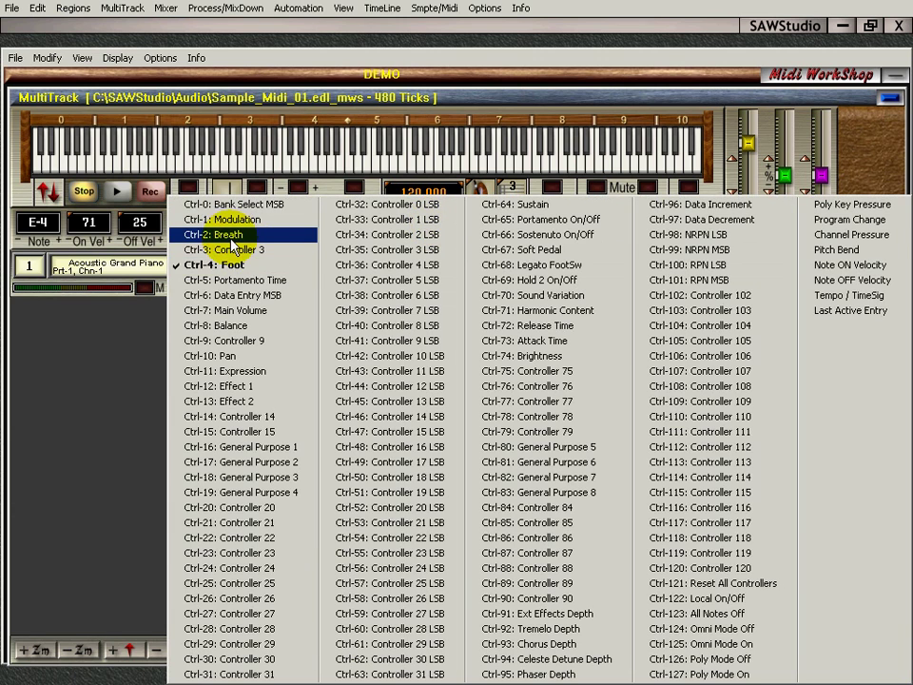
left_click(226, 236)
Try to adjust the breath controller value with the data fader.
left_click(819, 177)
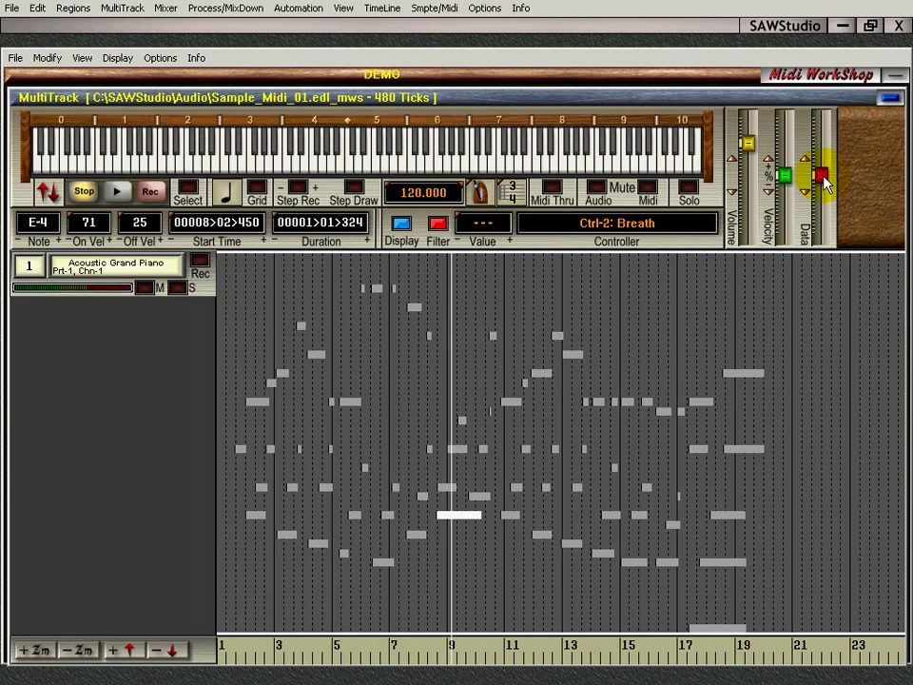
left_click_drag(820, 194, 824, 213)
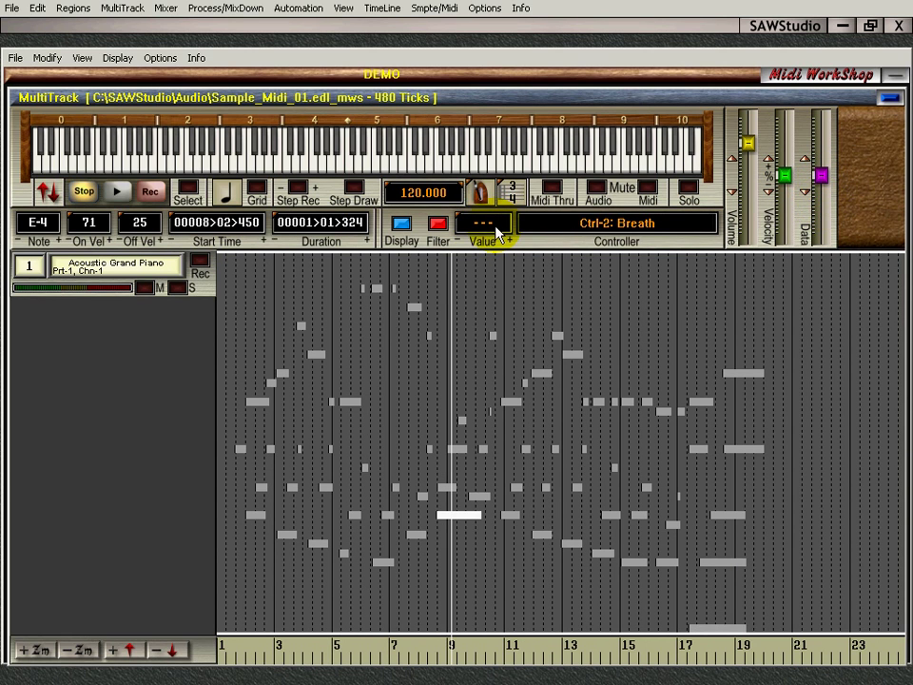
left_click(447, 450)
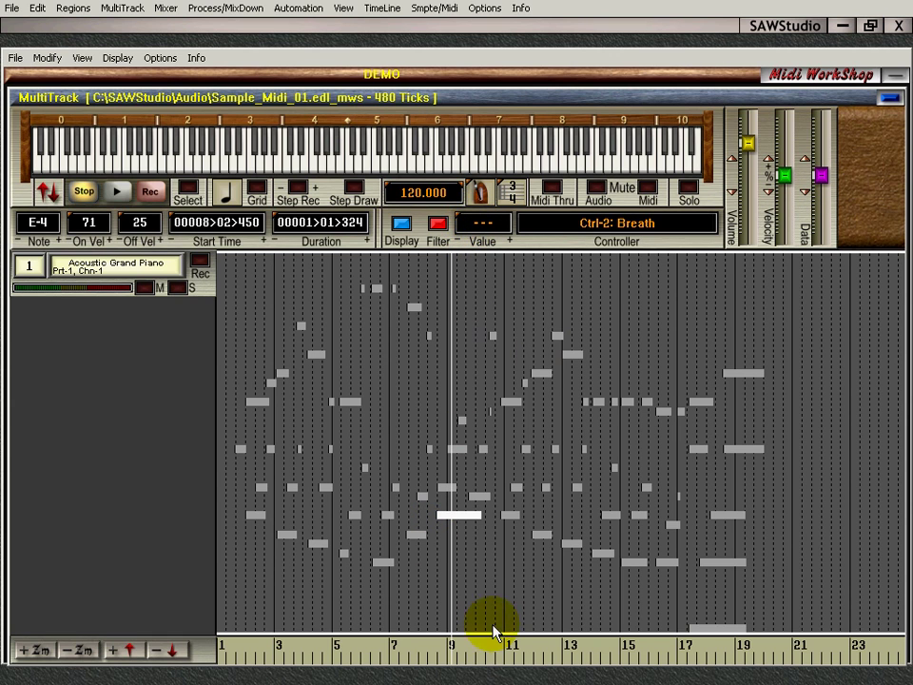
View the pencil drawing density choices for the controller display.
left_click(406, 240)
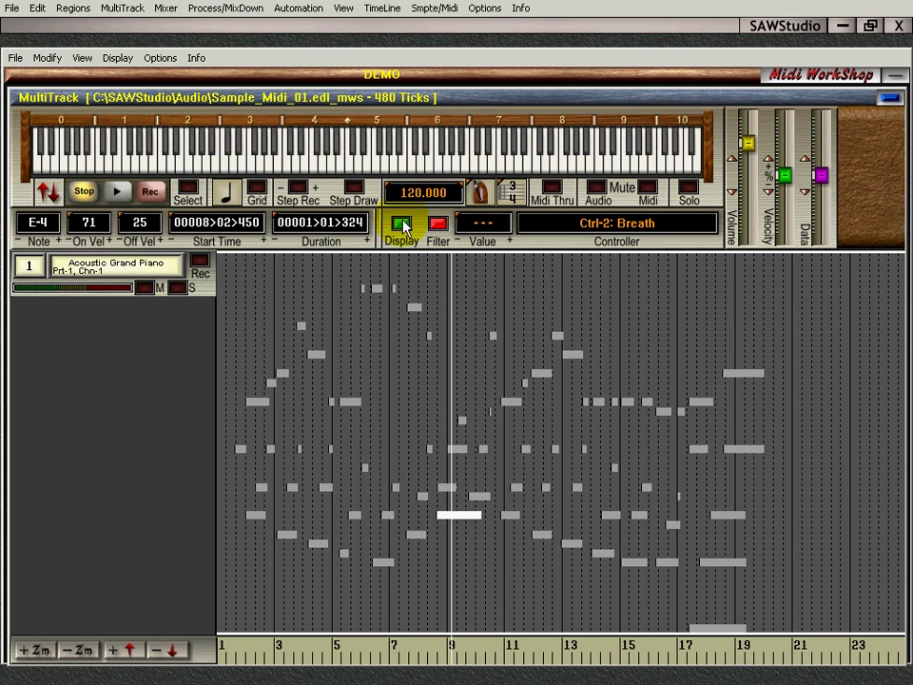
right_click(402, 228)
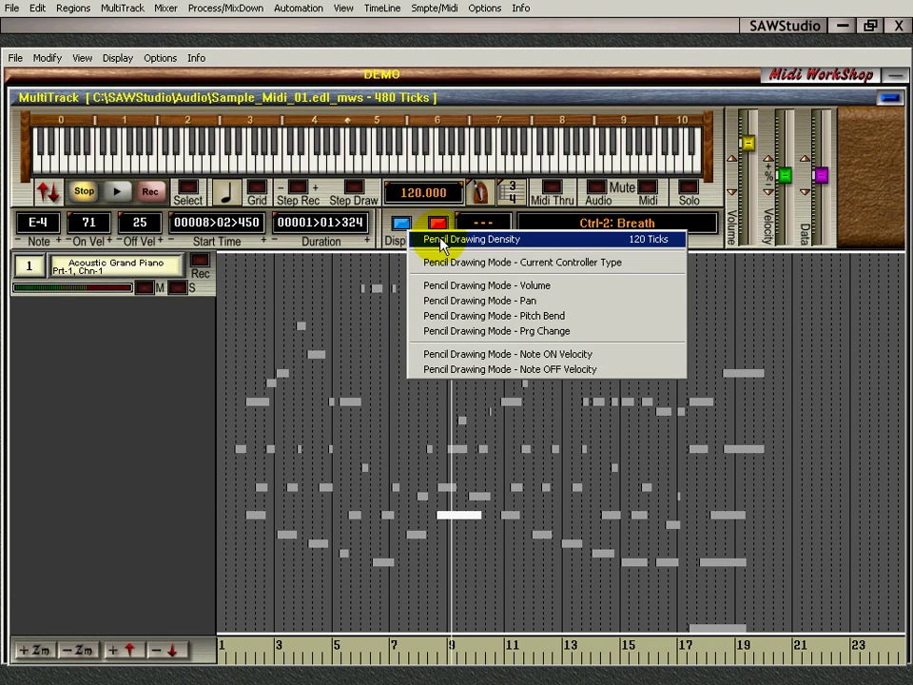
left_click(441, 241)
left_click(757, 256)
Choose the Volume pencil drawing mode and draw a main volume curve from about bar 4 to bar 21, rising until about bar 10.
left_click(401, 224)
right_click(403, 226)
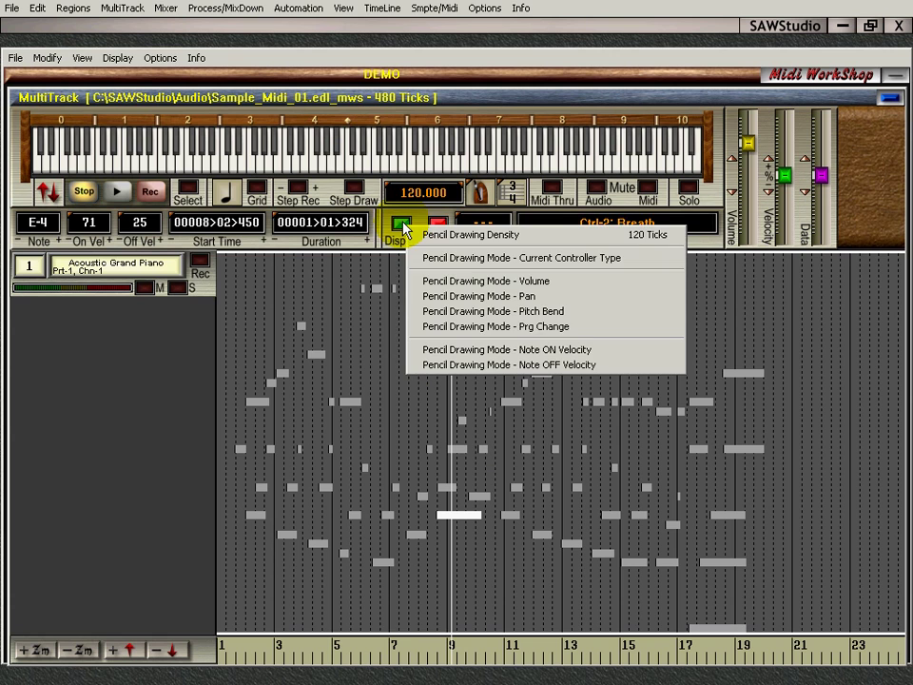
left_click(453, 281)
mouse_move(302, 608)
left_mouse_down()
mouse_move(326, 608)
mouse_move(444, 497)
mouse_move(683, 487)
mouse_move(754, 510)
mouse_move(840, 571)
mouse_move(801, 616)
mouse_move(788, 514)
left_mouse_up()
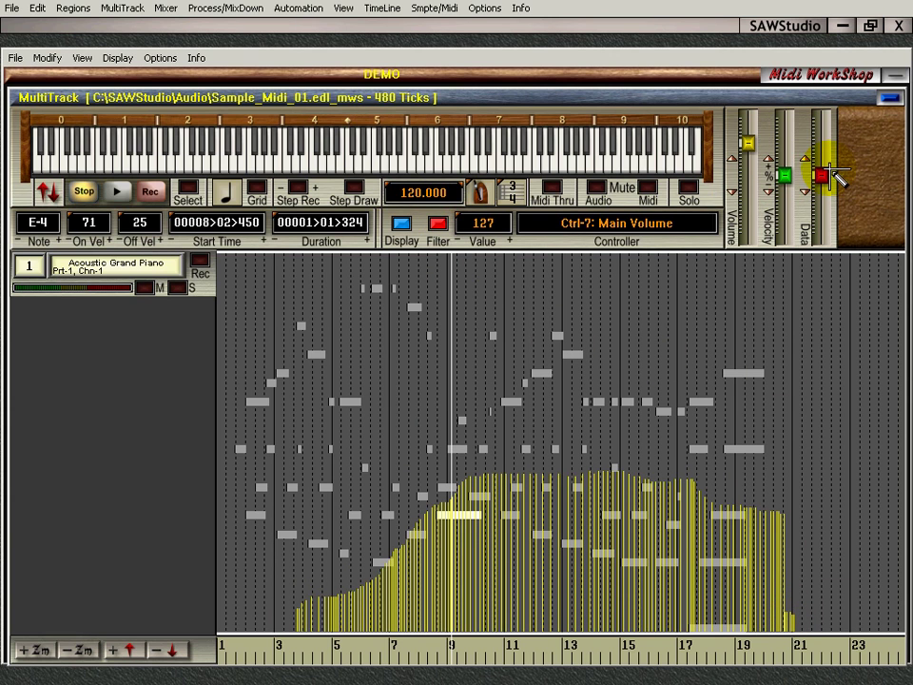
Hide the controller display and show it again with all controllers unfiltered.
left_click(402, 224)
left_click(405, 228)
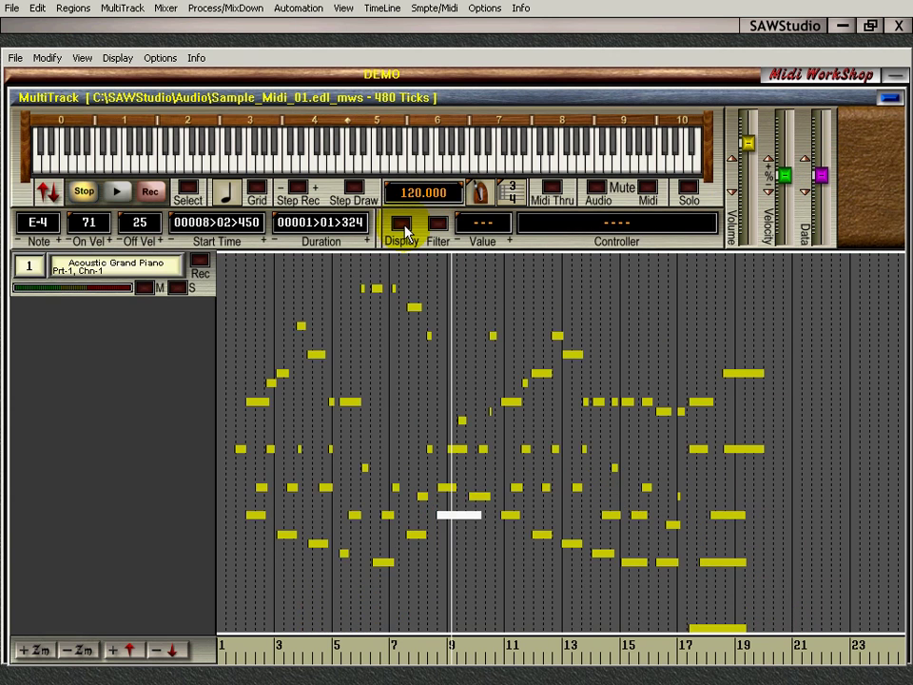
left_click(402, 225)
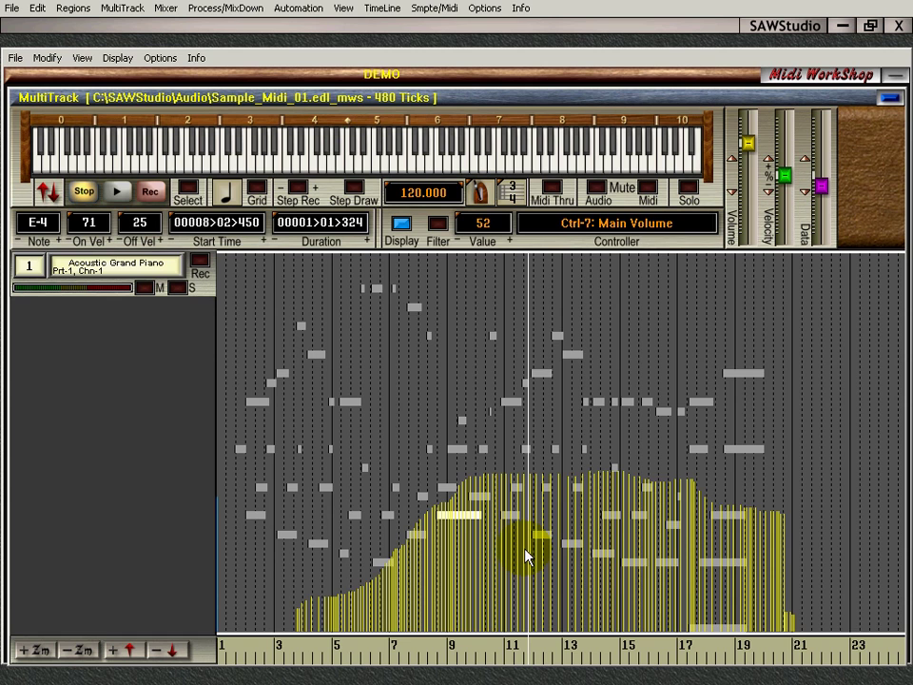
Set the main volume entry at bar 11 beat 3 to 106 and the following entry to 12, then select the nearby G-4 note.
scroll(528, 556, "down", 1)
scroll(528, 556, "up", 3)
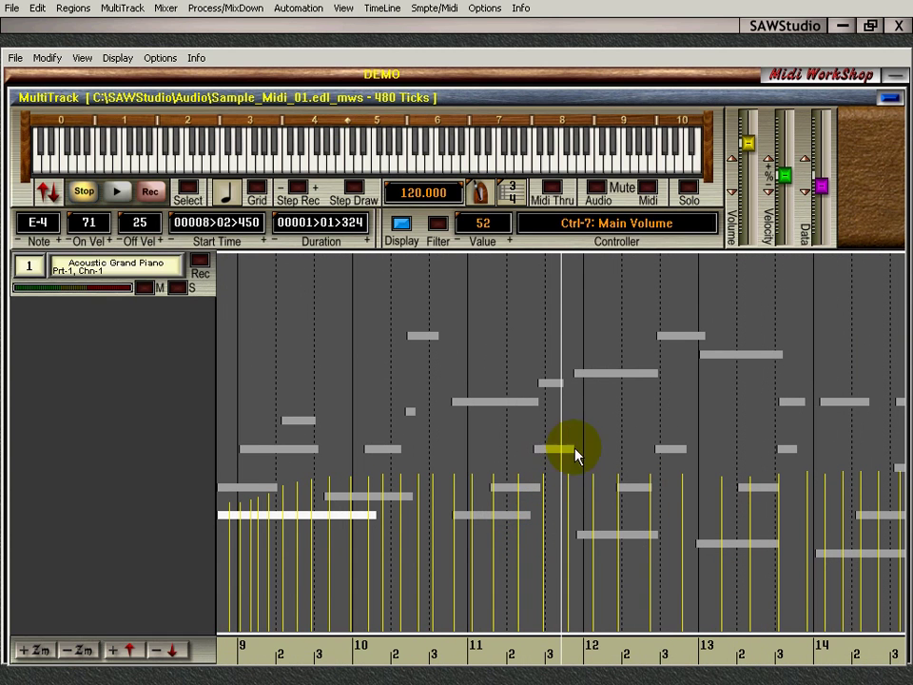
left_click_drag(822, 185, 822, 138)
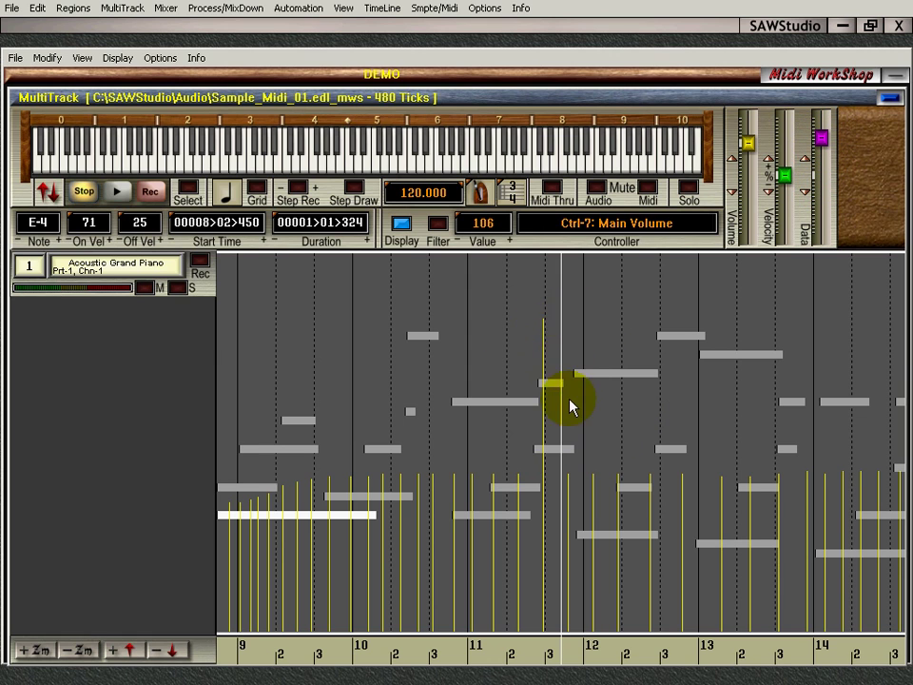
left_click_drag(820, 186, 821, 228)
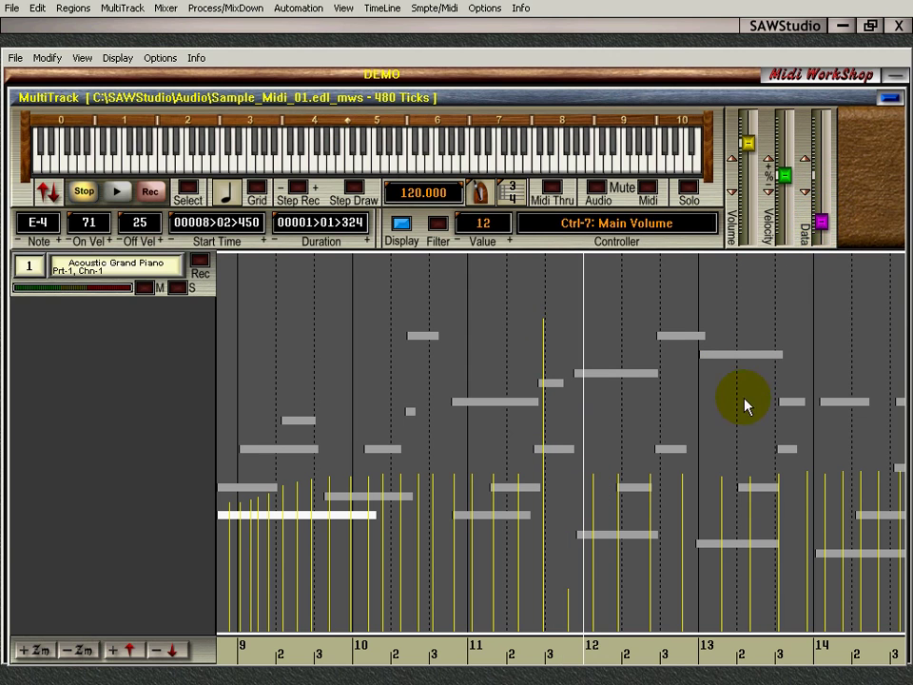
left_click(525, 489)
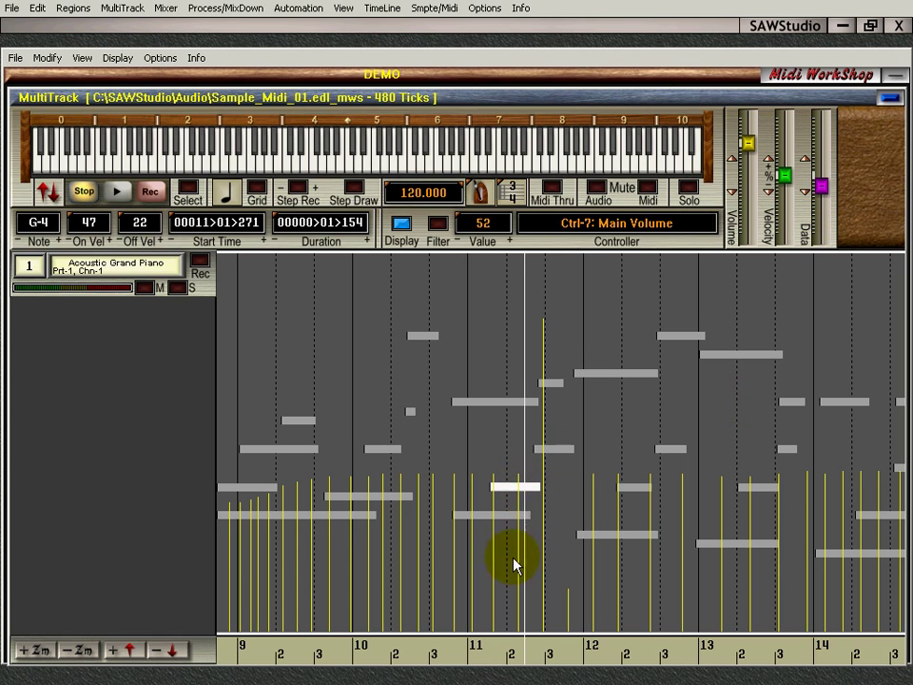
Set the main volume controller value to 49 with the Data fader and toggle the controller display and filter, leaving both on.
mouse_move(822, 188)
left_mouse_down()
mouse_move(824, 169)
mouse_move(822, 219)
mouse_move(822, 187)
left_mouse_up()
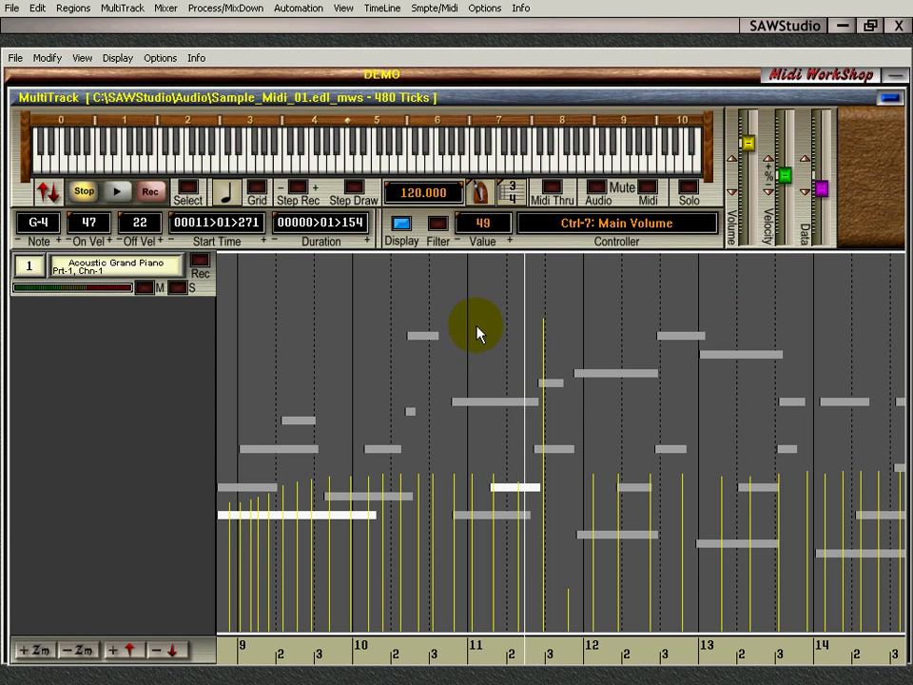
left_click(437, 224)
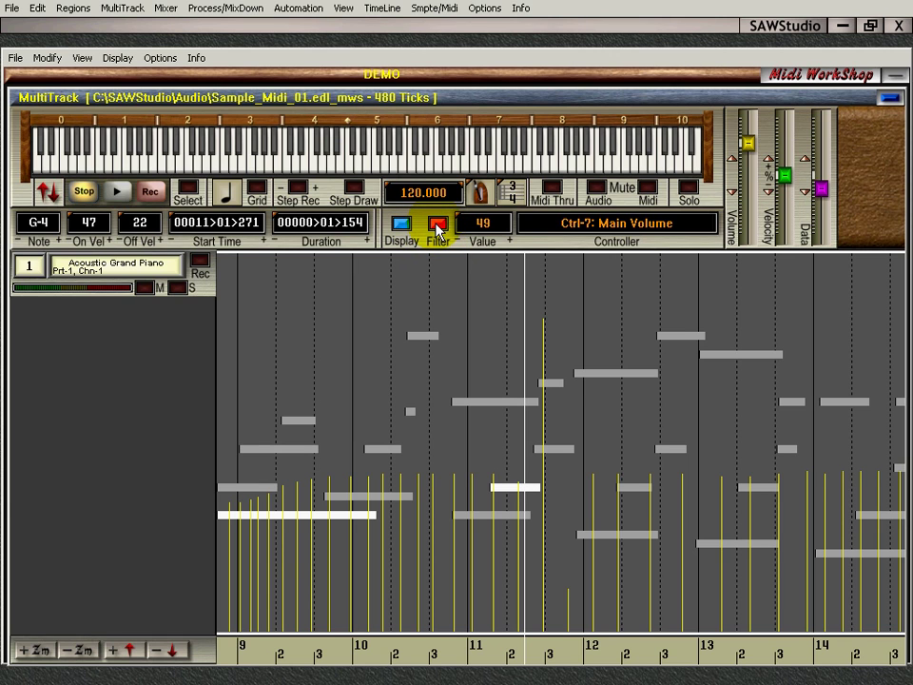
left_click(401, 225)
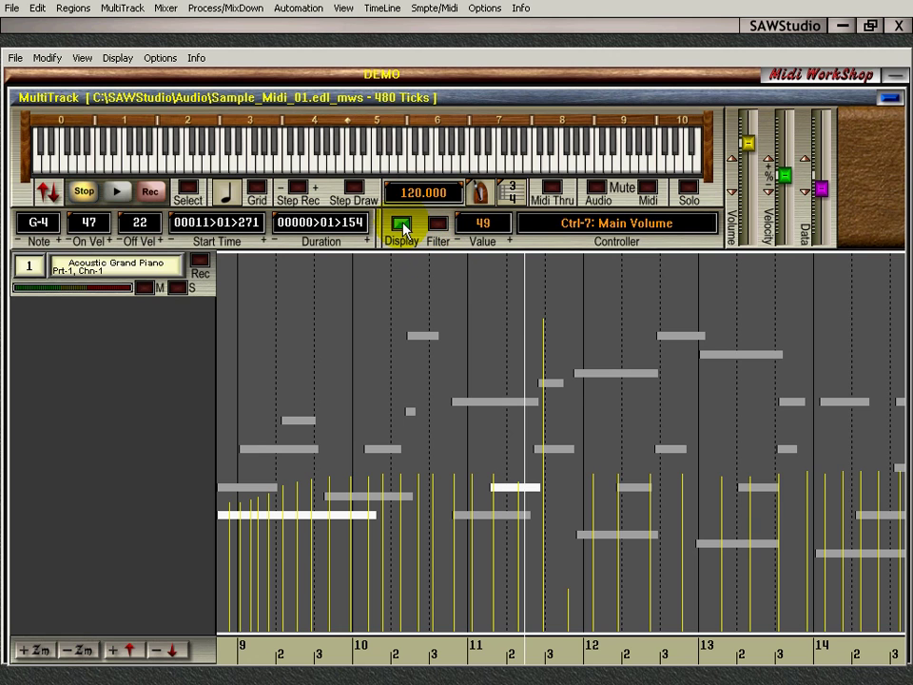
left_click(401, 225)
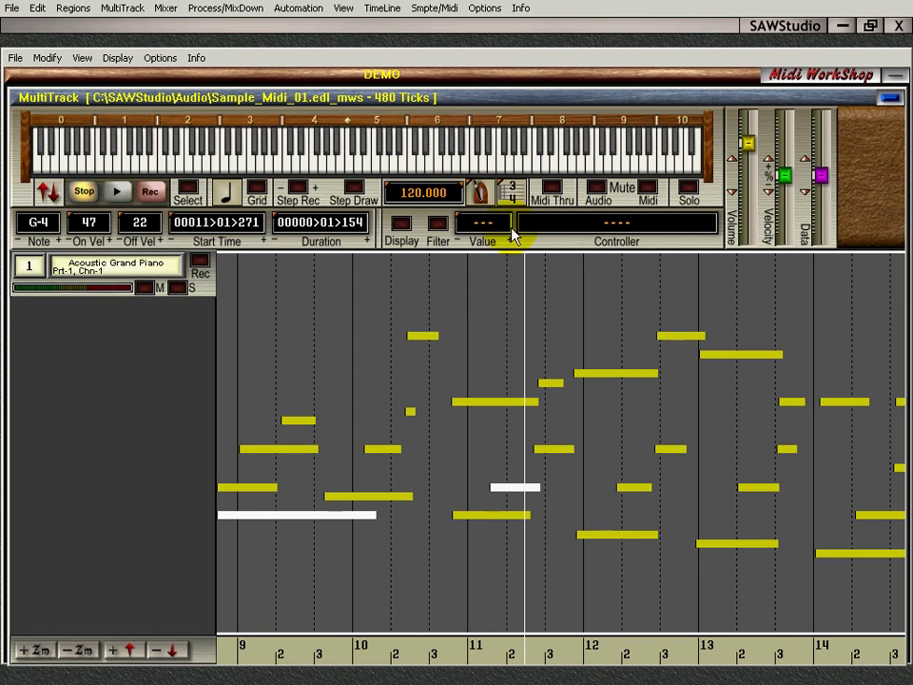
left_click(400, 224)
left_click(437, 224)
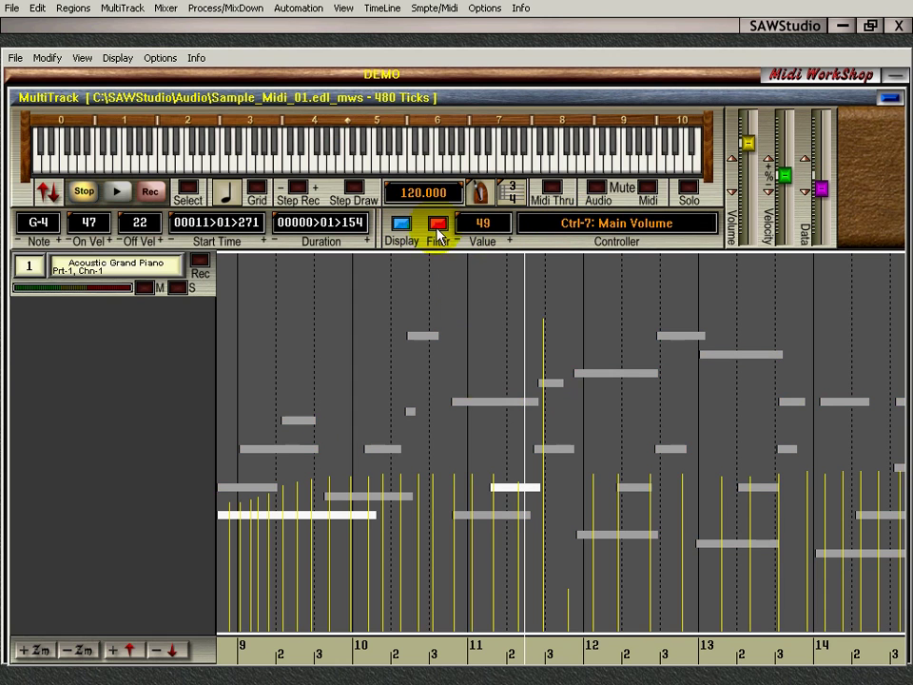
View the Set, Offset and Scale % choices for the controller value, then hide the controller display.
right_click(482, 225)
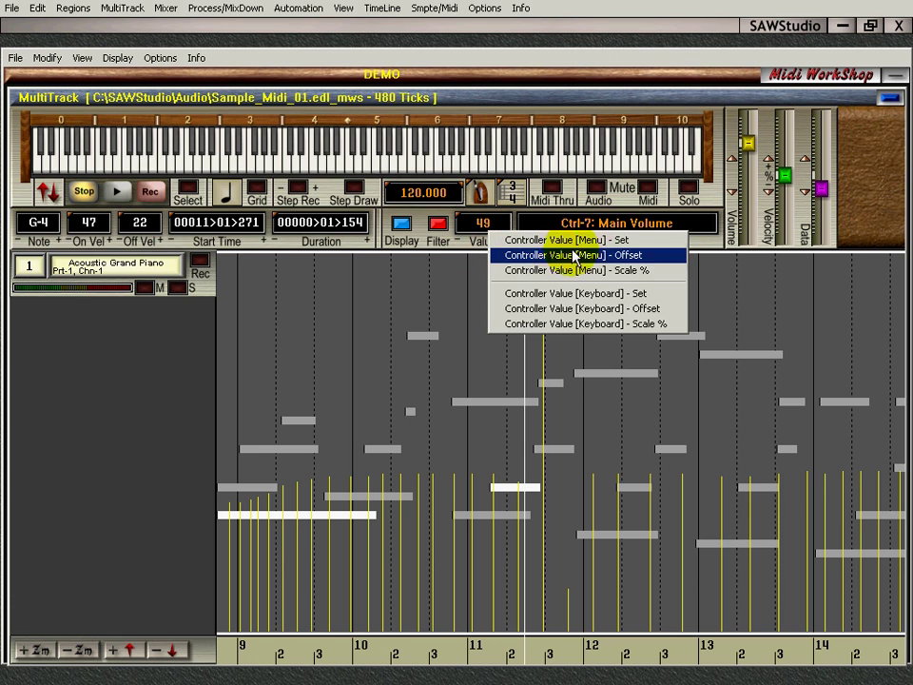
left_click(484, 224)
left_click(405, 226)
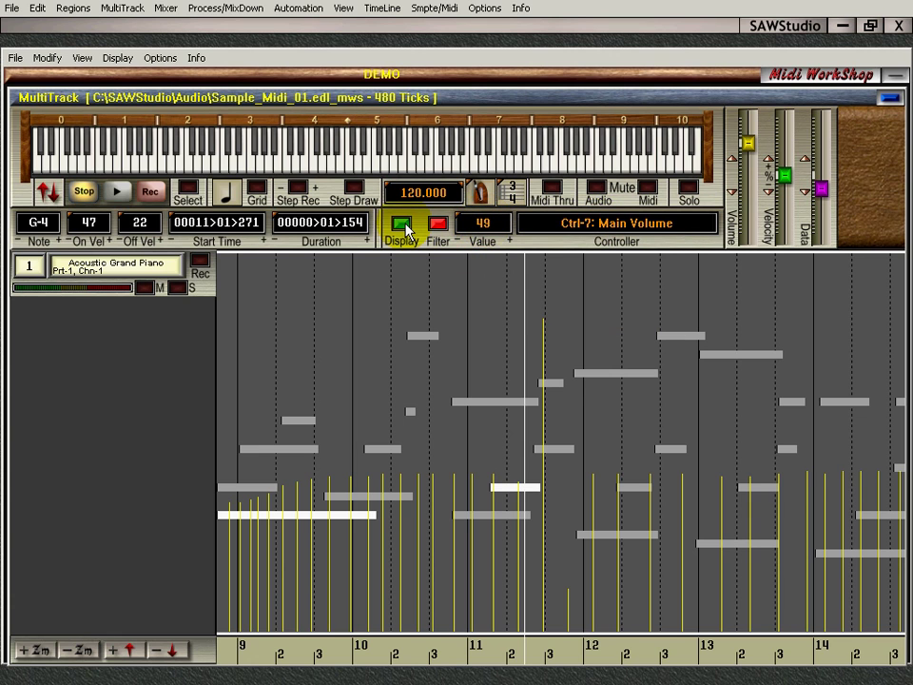
left_click(404, 227)
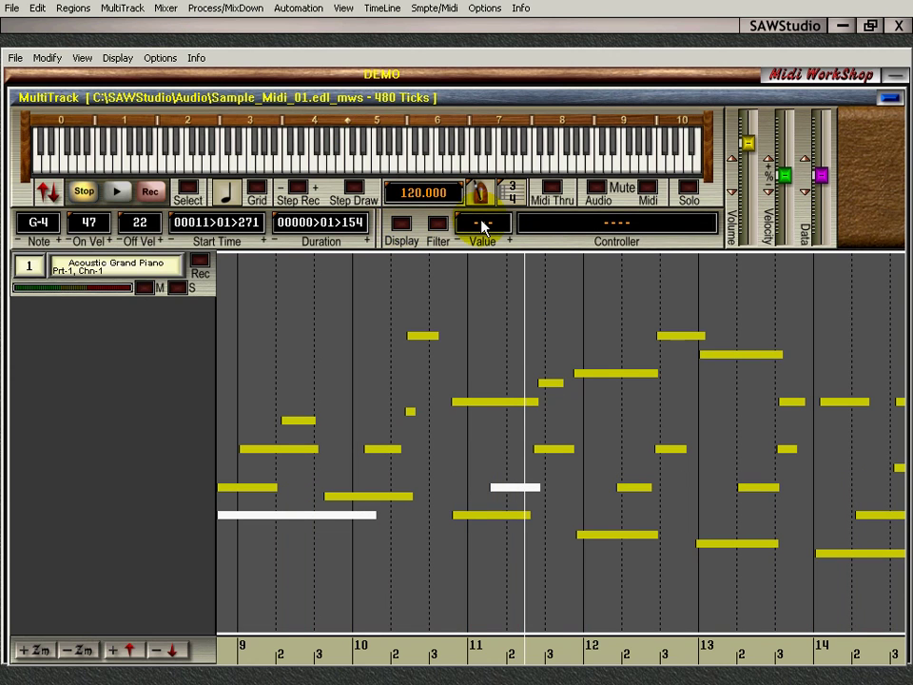
Shrink the track height to its minimum and extend the MultiTrack view to show five tracks.
left_click(363, 345)
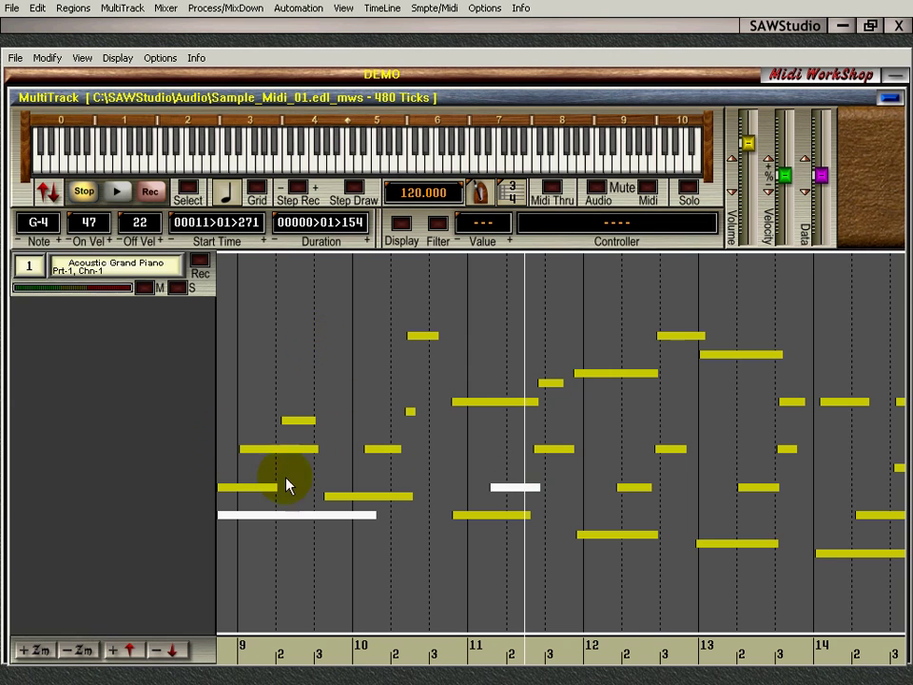
left_click(178, 423)
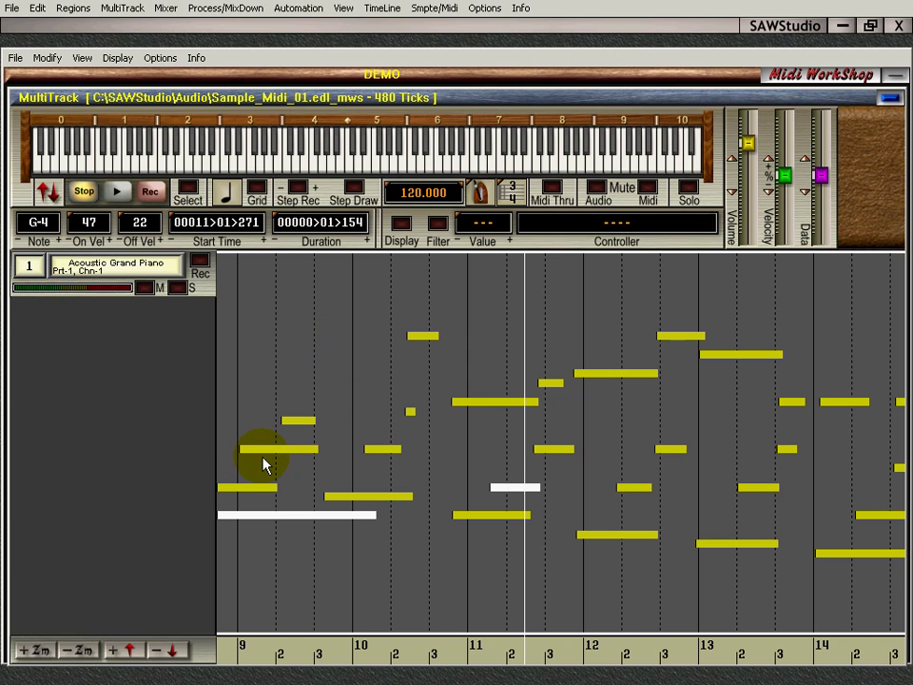
key("ctrl+Down")
key("ctrl+Down")
key("ctrl+Down")
key("ctrl+Down")
key("ctrl+Down")
key("ctrl+Down")
key("ctrl+Down")
key("ctrl+Down")
key("ctrl+Down")
key("ctrl+Down")
key("ctrl+Down")
key("ctrl+Down")
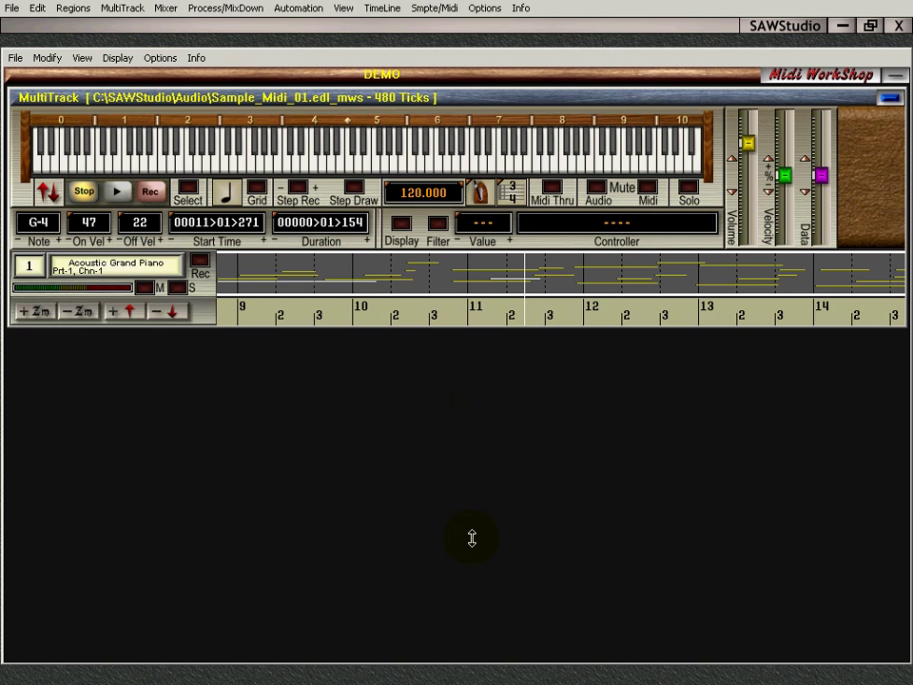
left_click_drag(472, 539, 474, 543)
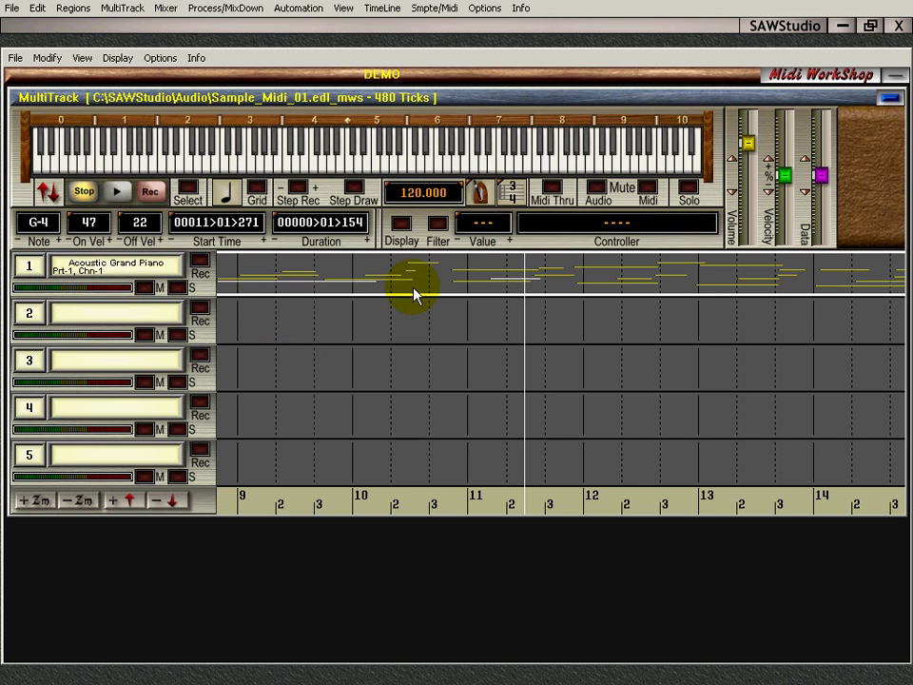
Increase the track height until track 1 fills the MultiTrack view.
key("ctrl+Up")
key("ctrl+Up")
key("ctrl+Up")
key("ctrl+Up")
key("ctrl+Up")
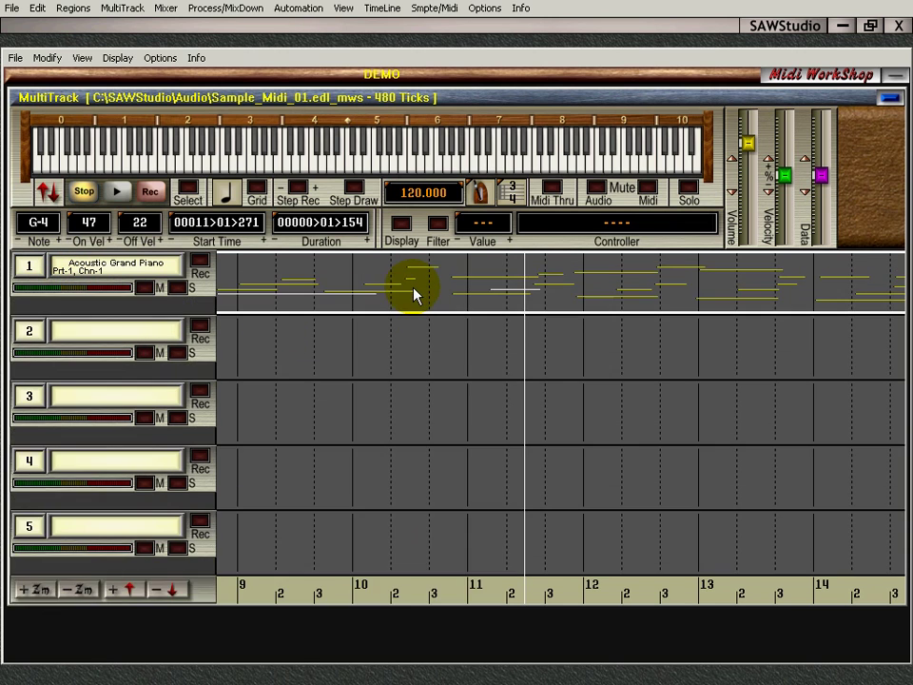
key("ctrl+Up")
key("ctrl+Up")
key("ctrl+Up")
key("ctrl+Up")
key("ctrl+Up")
key("ctrl+Up")
key("ctrl+Up")
key("ctrl+Up")
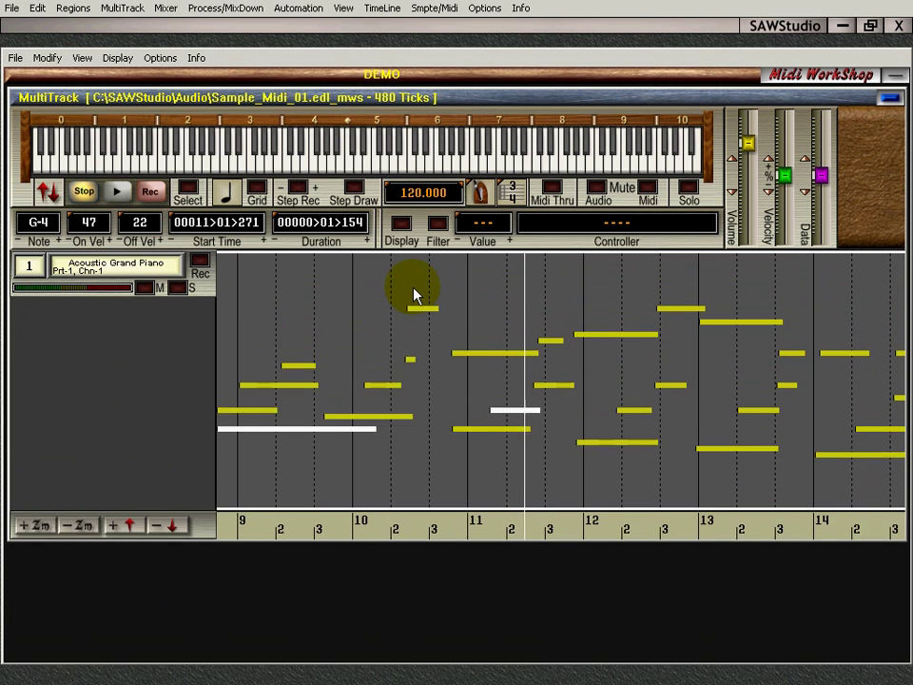
key("ctrl+Up")
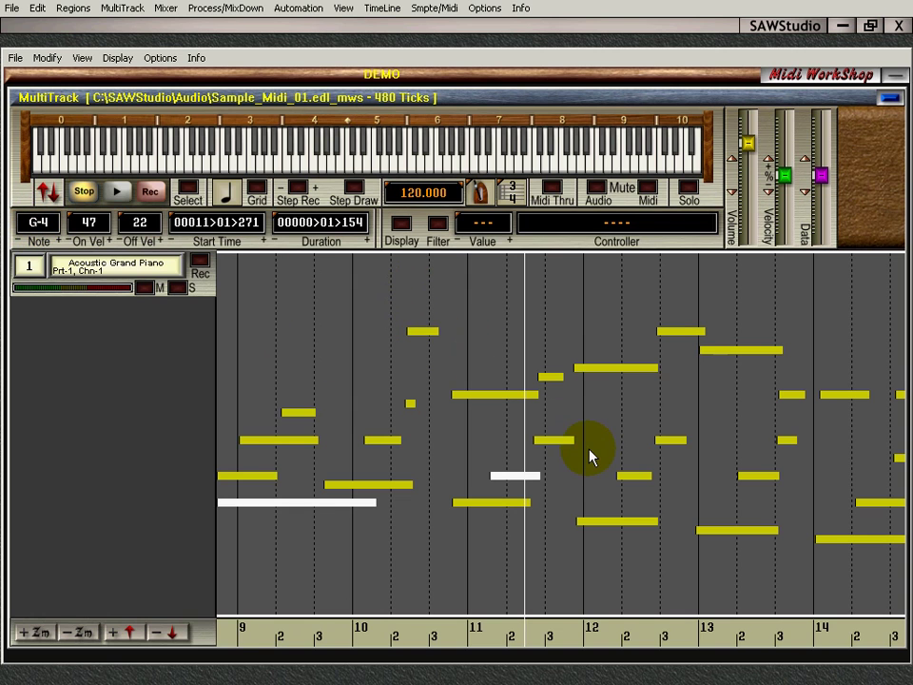
Reduce the track height to its minimum again and extend the MultiTrack view to show eight tracks.
key("ctrl+Down")
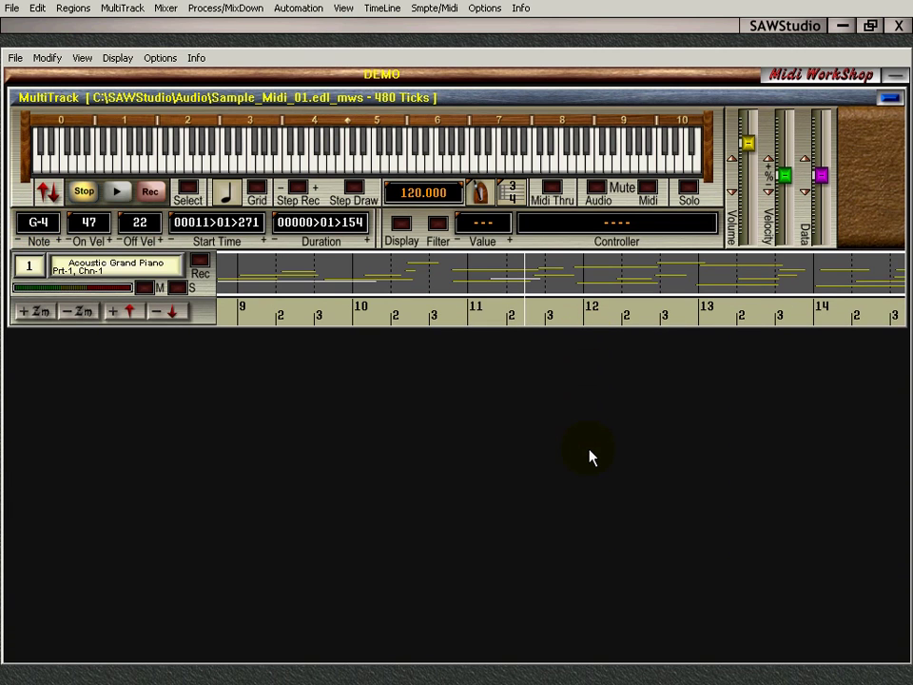
left_click_drag(506, 326, 526, 666)
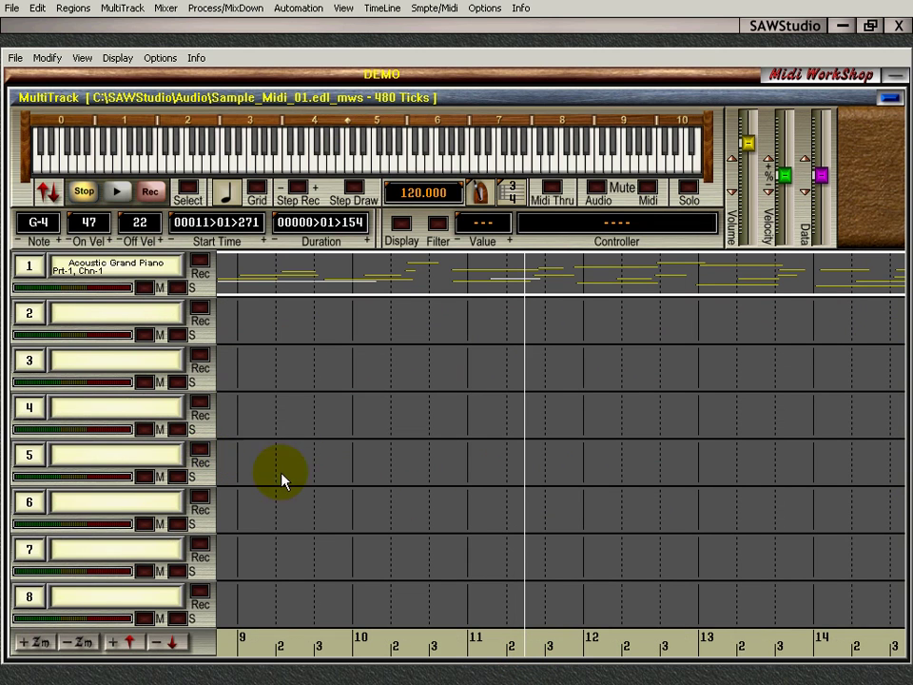
Select track 1 and track 2 in turn, then open track 2's label entry and cancel it.
left_click(28, 270)
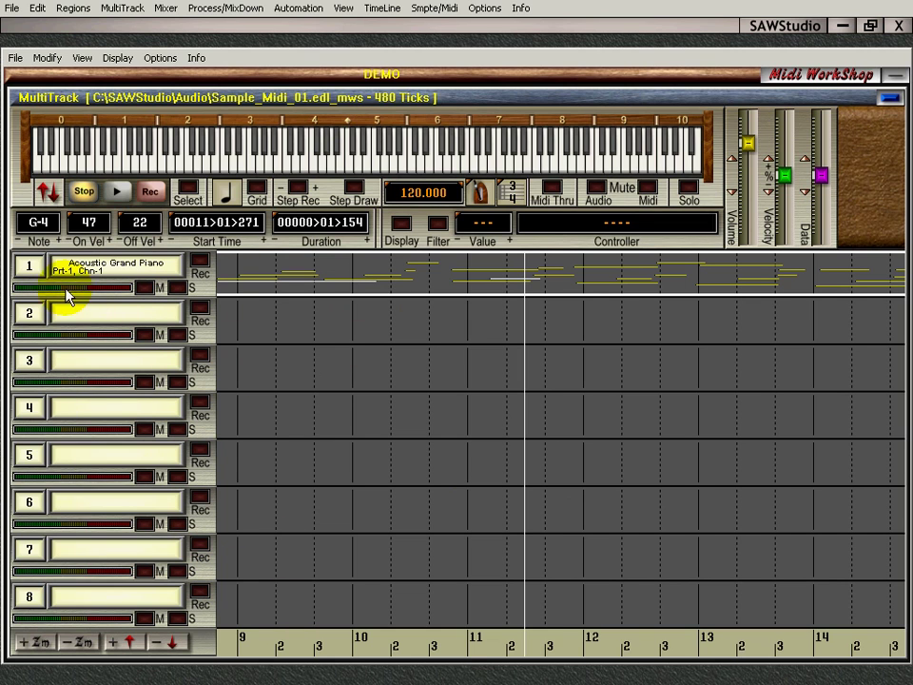
left_click(28, 312)
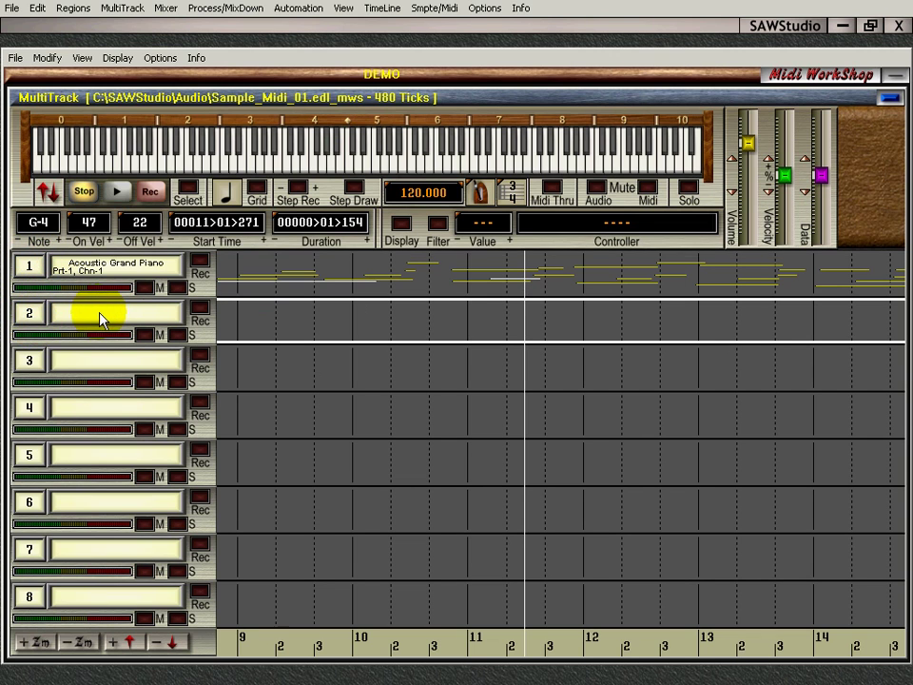
double_click(99, 317)
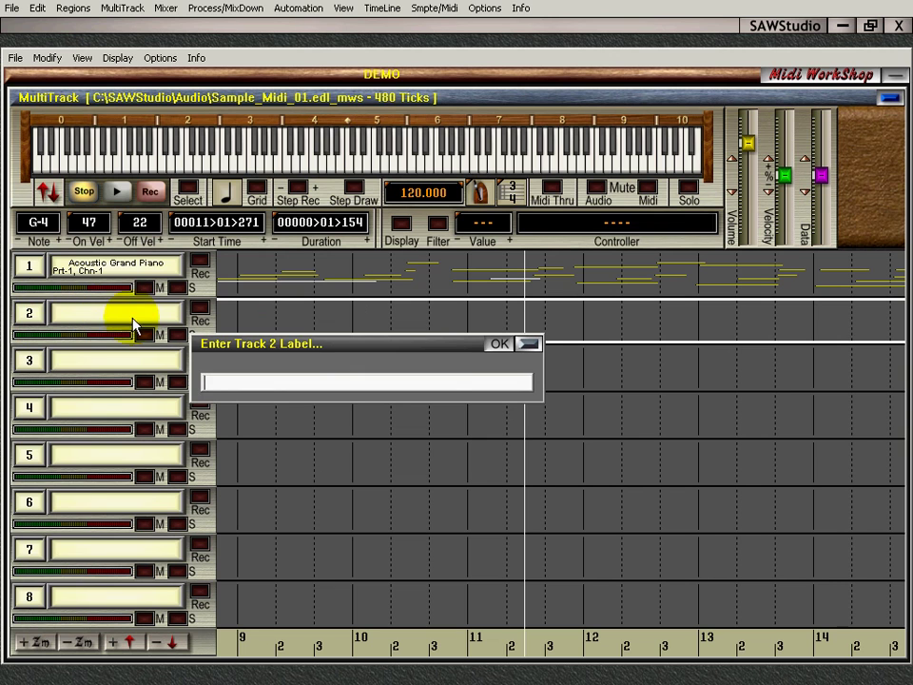
left_click(528, 344)
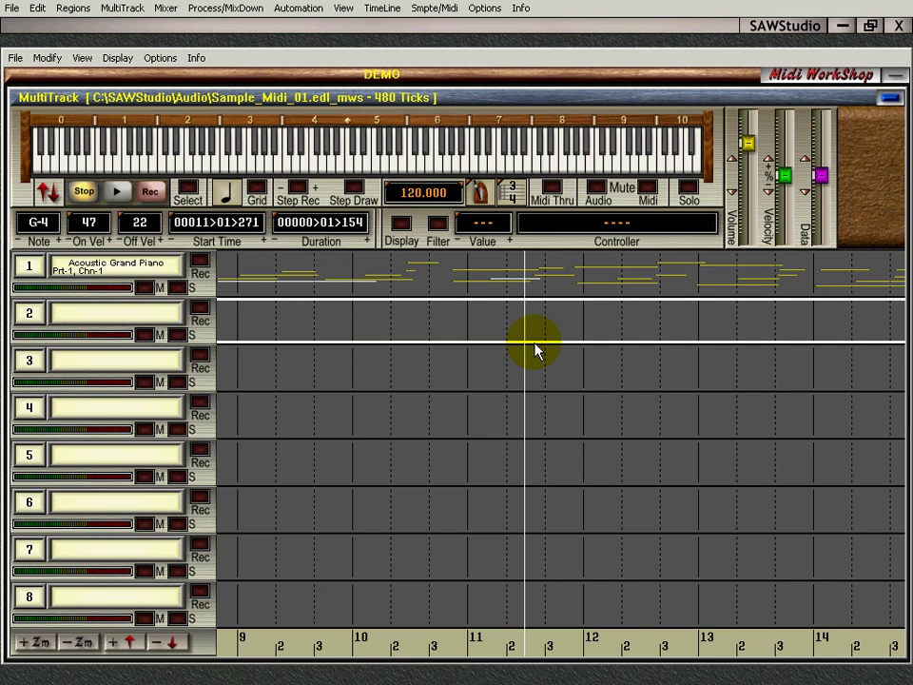
Step through the label entries from track 2 to track 9, leaving them blank, and cancel the last one.
left_click(165, 311, "ctrl")
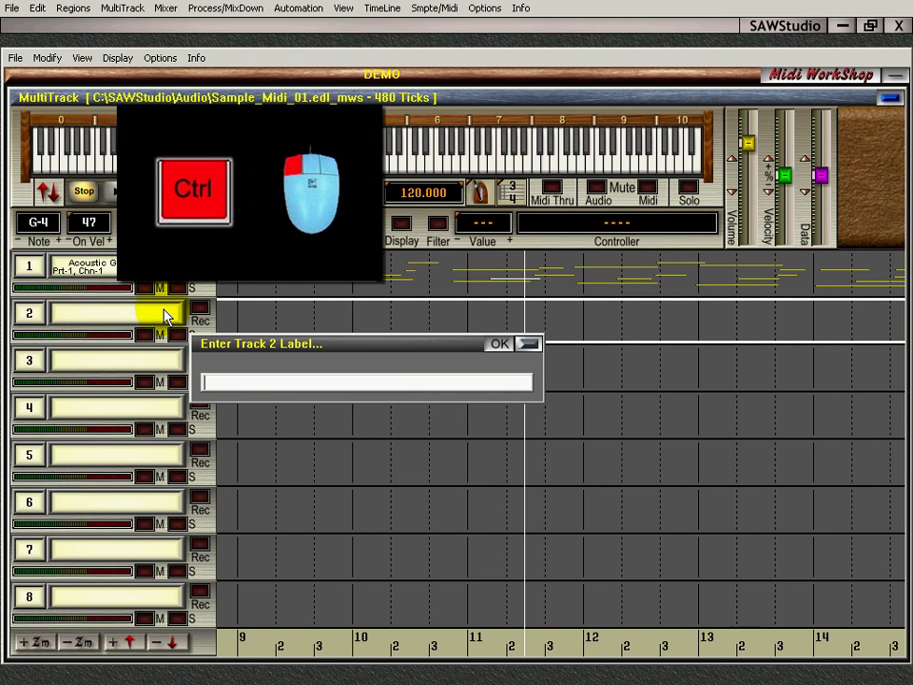
key("Return")
key("Return")
key("Return")
key("Return")
key("Return")
key("Return")
key("Return")
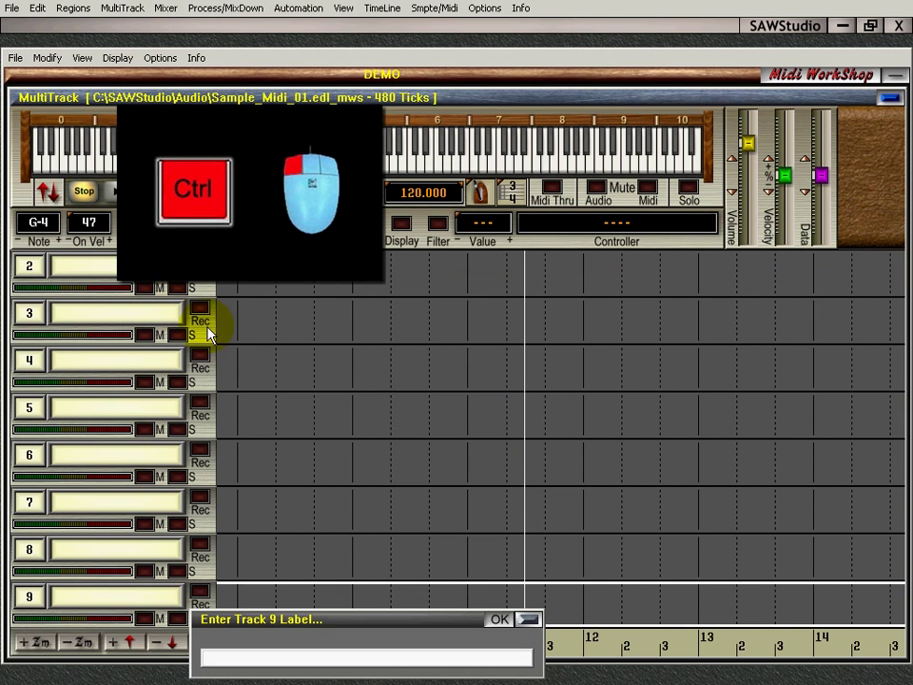
left_click(528, 620)
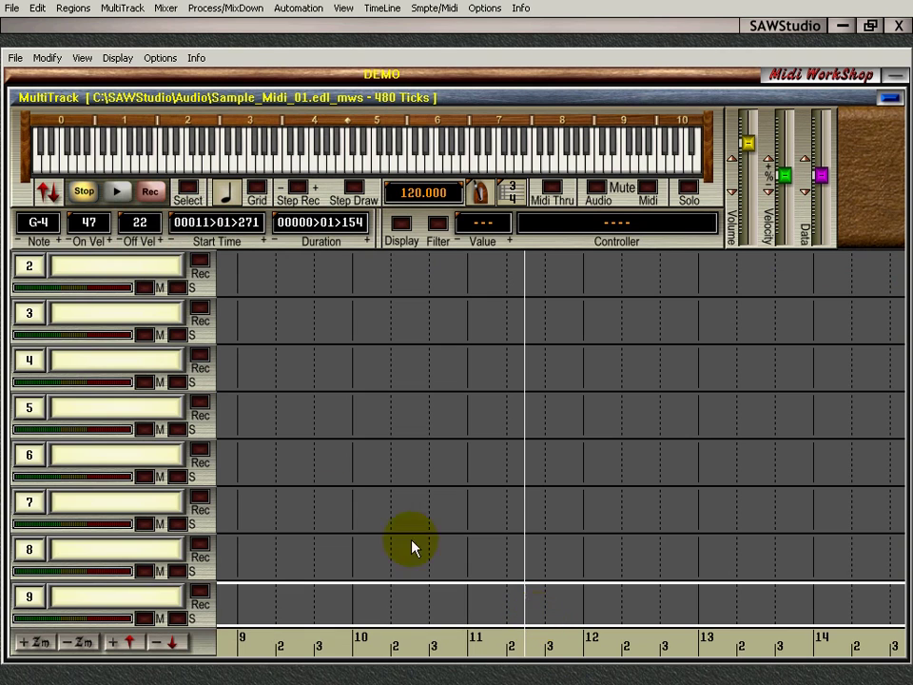
Move the track selection from track 7 up to track 1, then open and cancel the label entry for track 2.
left_click(321, 505)
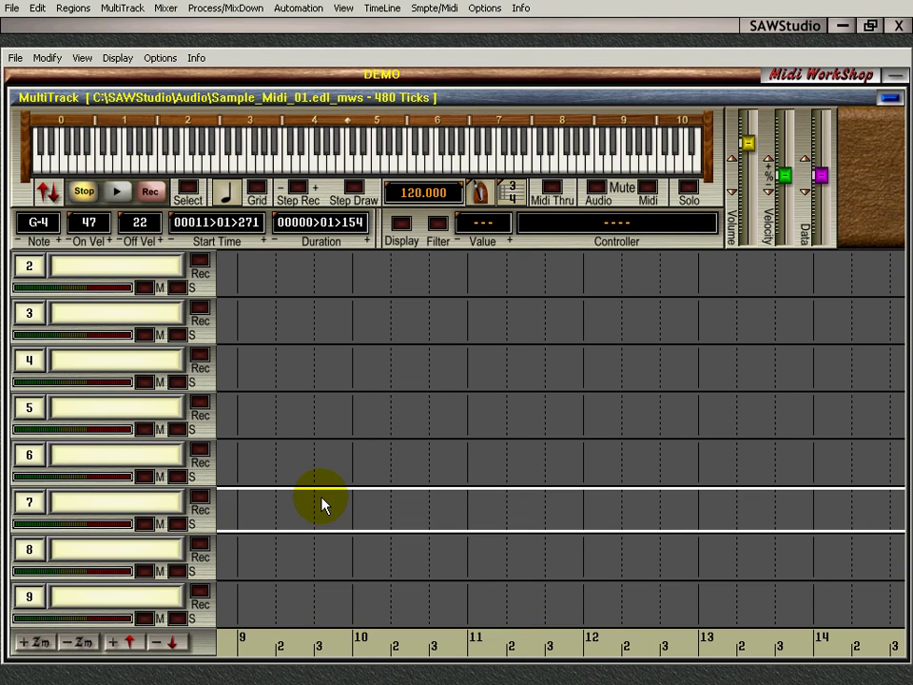
key("Up")
key("Up")
key("Up")
key("Up")
key("Up")
key("Up")
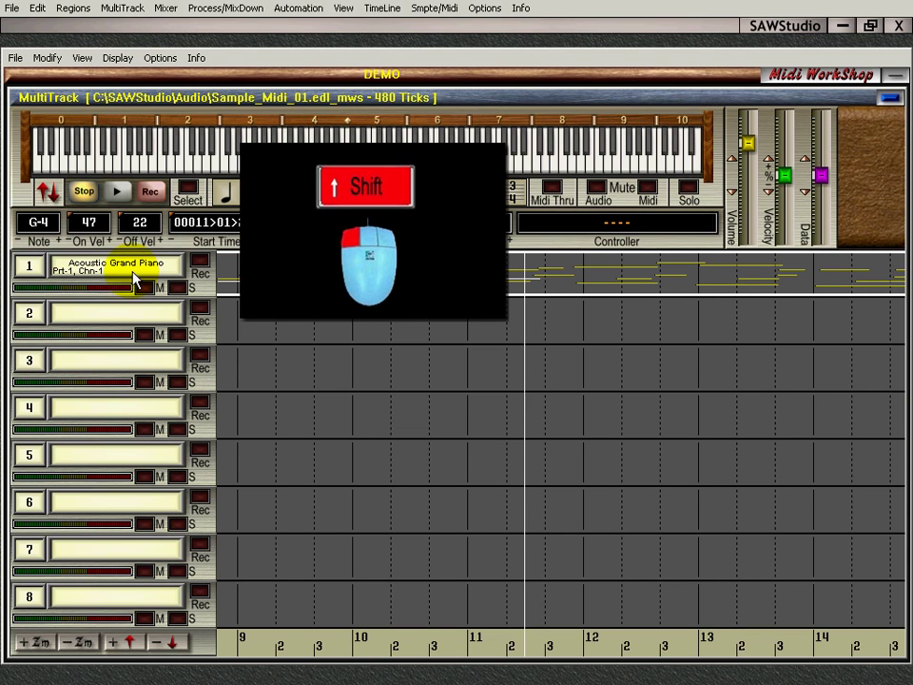
left_click(104, 315, "shift")
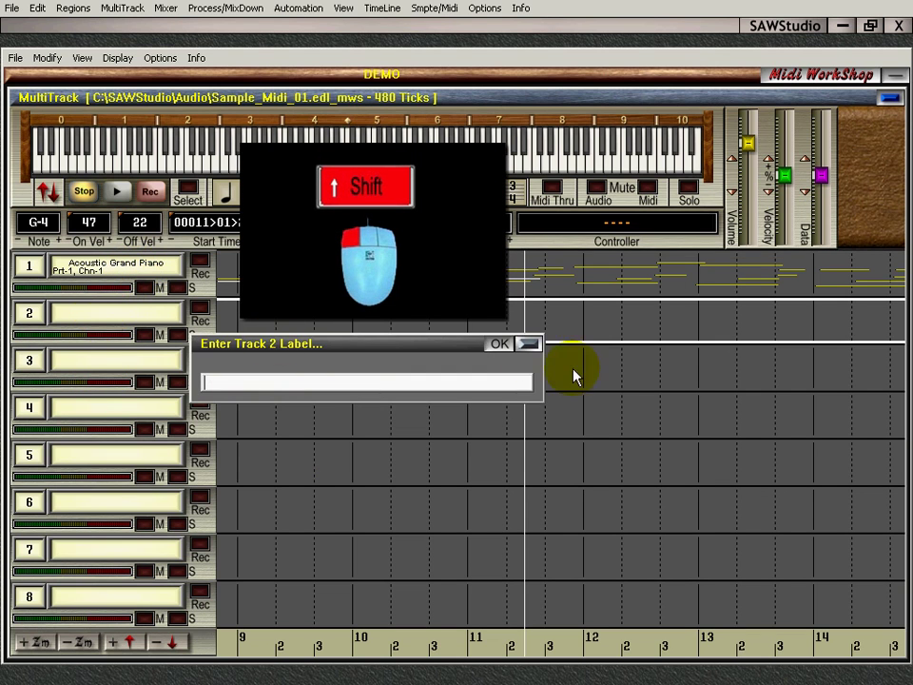
left_click(527, 344)
Move track 2 below track 4, then return it to its place below track 1.
left_click(28, 313)
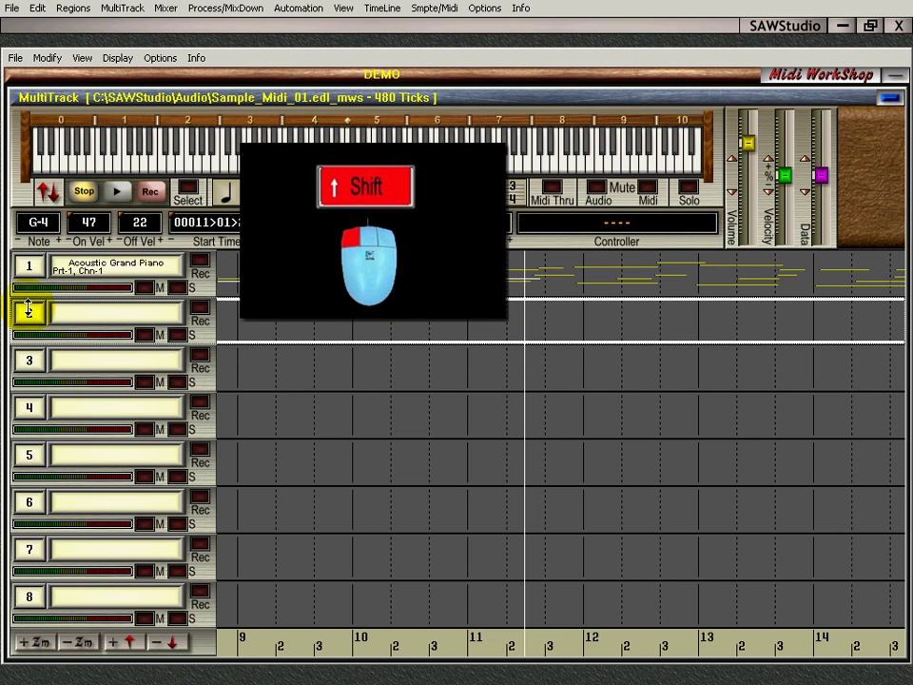
left_click_drag(29, 309, 30, 459)
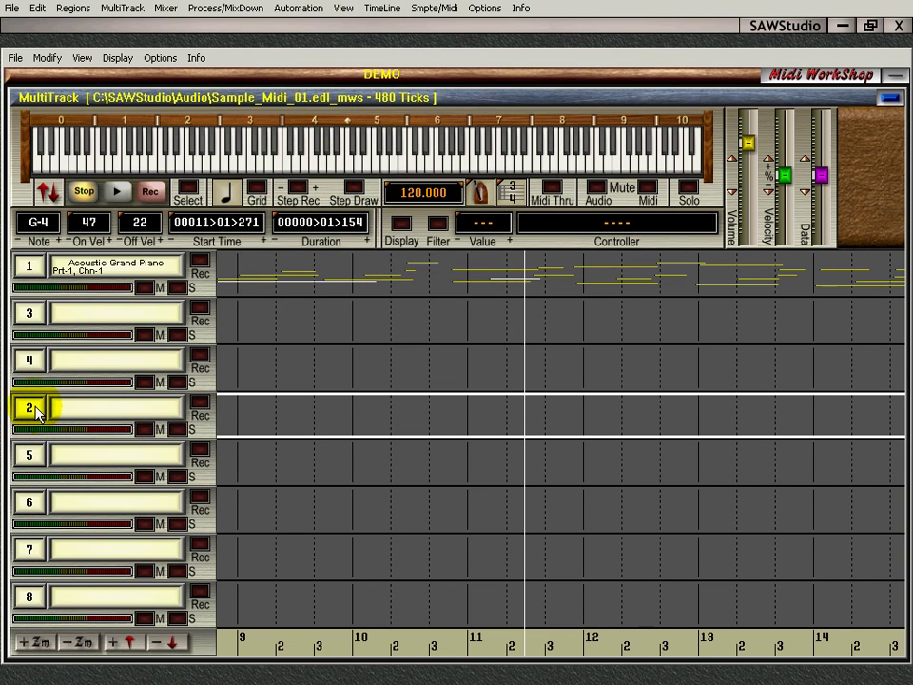
left_click_drag(33, 409, 28, 314)
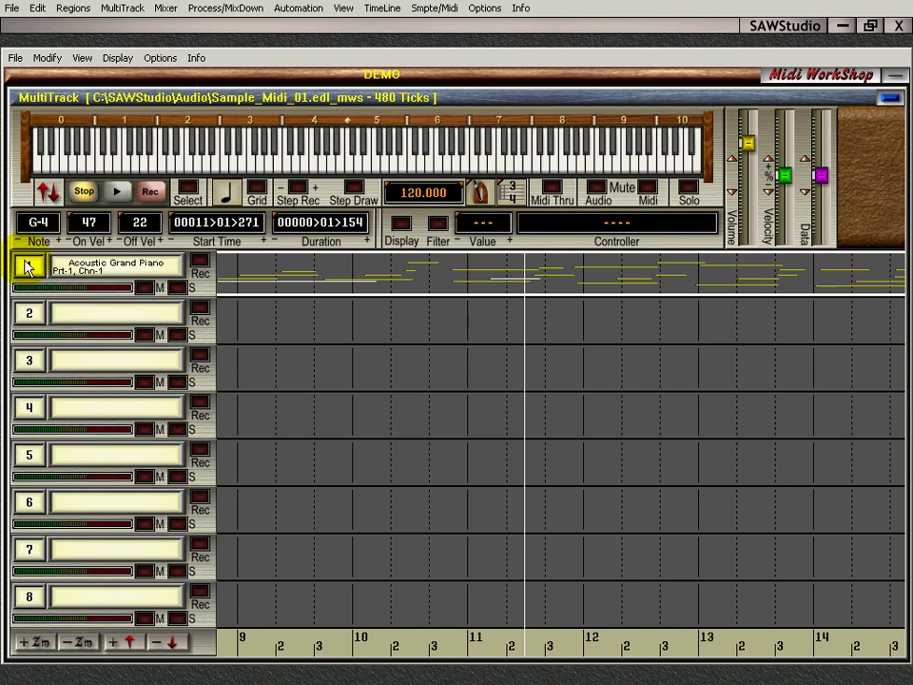
View track 2's port, channel, bank, program and click track options without choosing any.
right_click(114, 314)
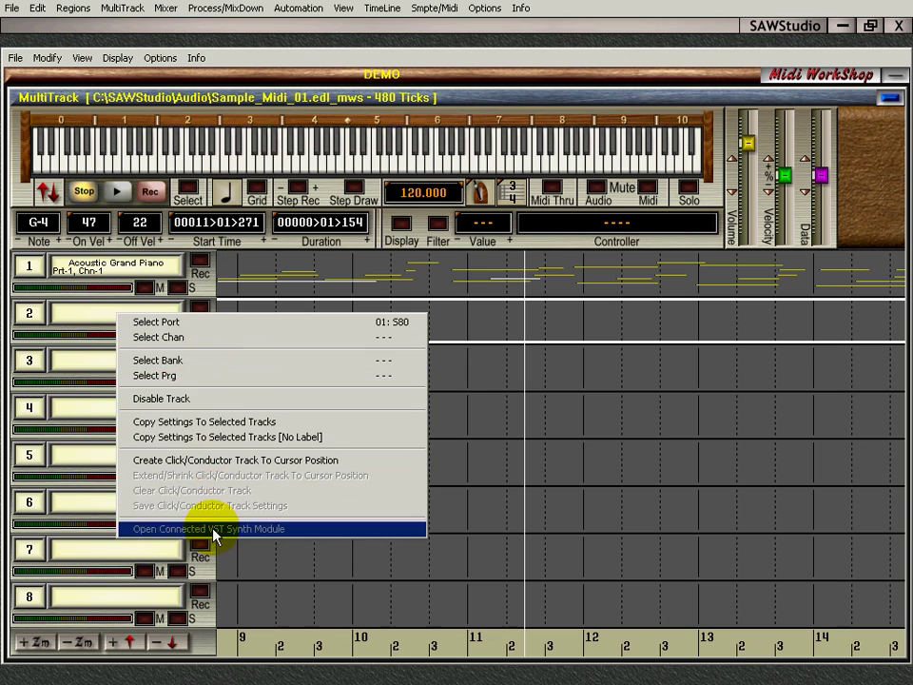
left_click(83, 314)
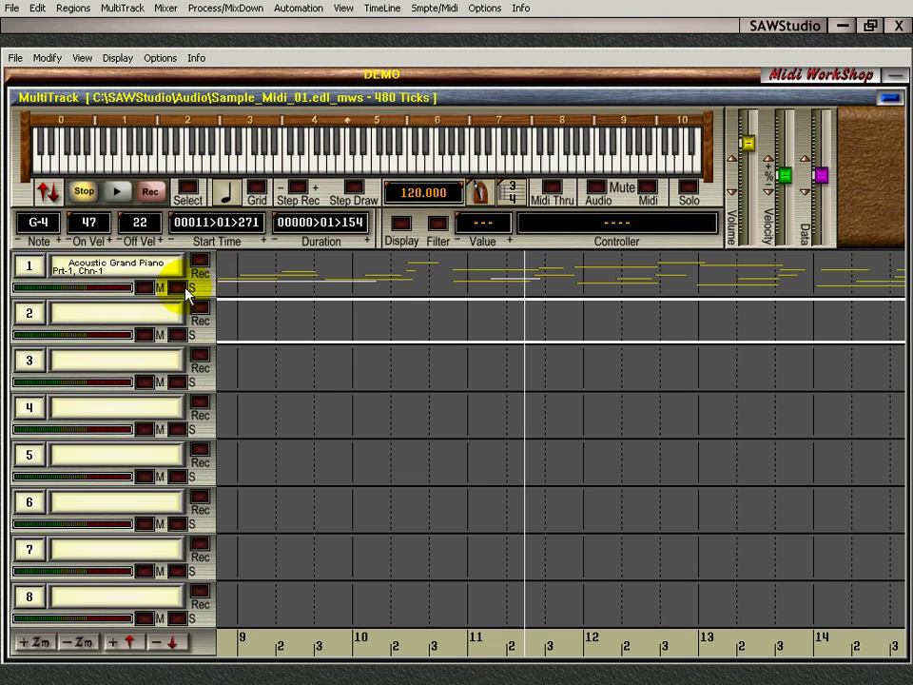
left_click(40, 293)
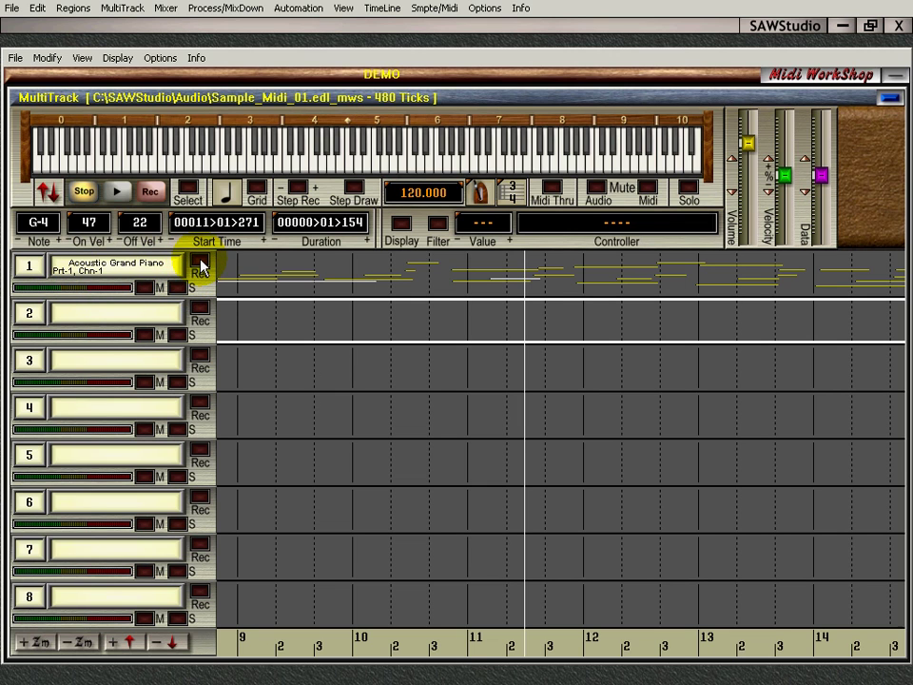
View the record input port choices for track 1 and arm the track for recording.
left_click(202, 265)
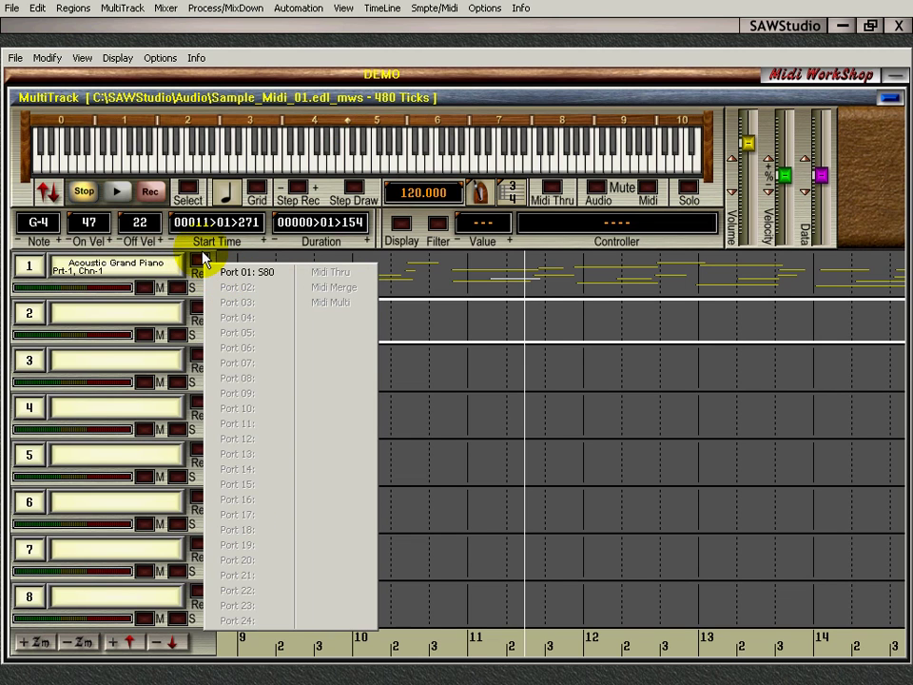
left_click(202, 265)
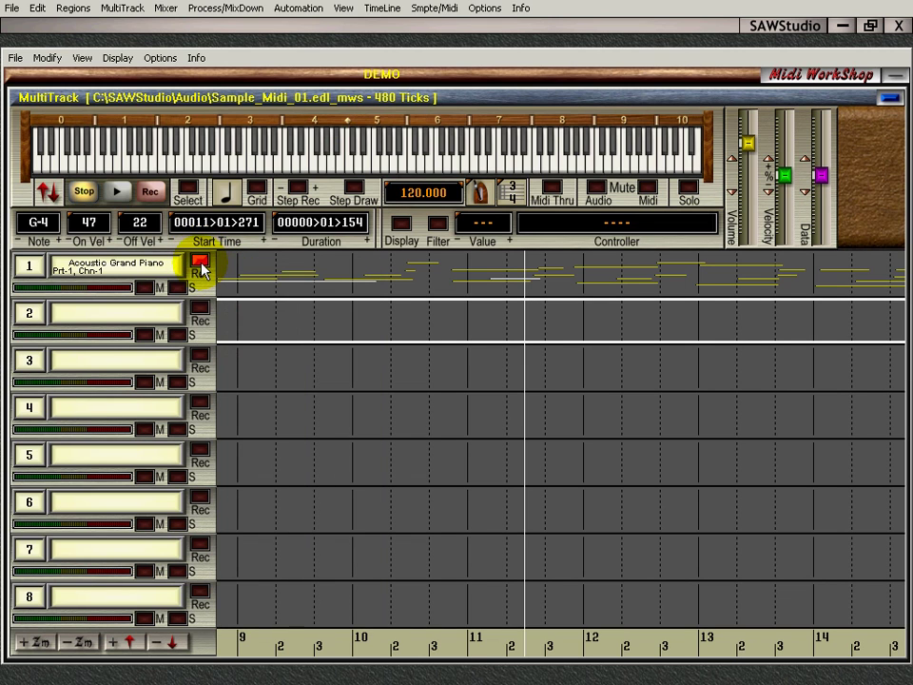
View track 1's record port choices and its Midi Thru, Midi Merge and Midi Multi options, and leave the track disarmed.
left_click(202, 265)
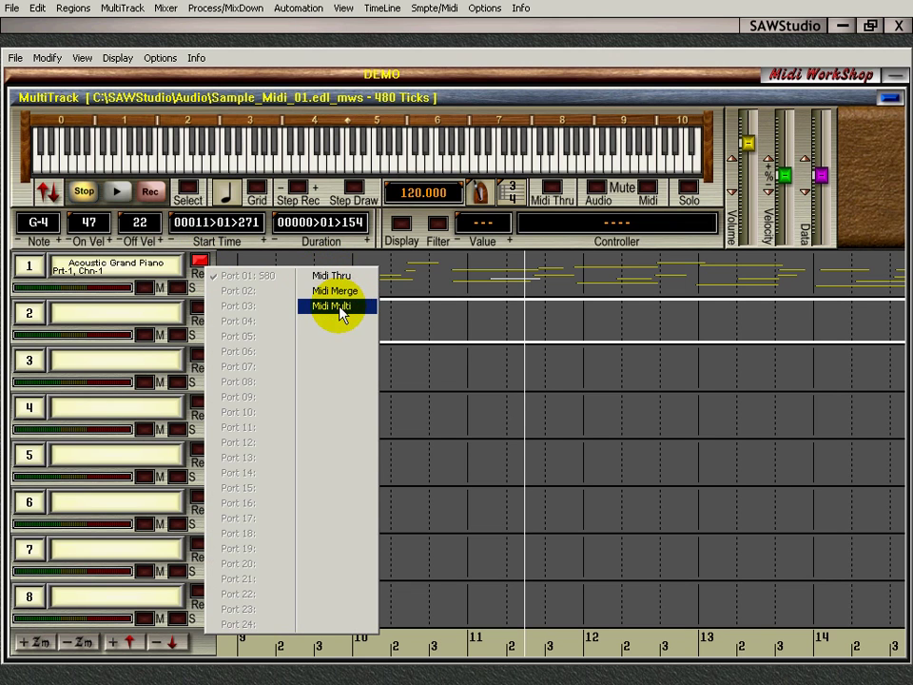
left_click(200, 265)
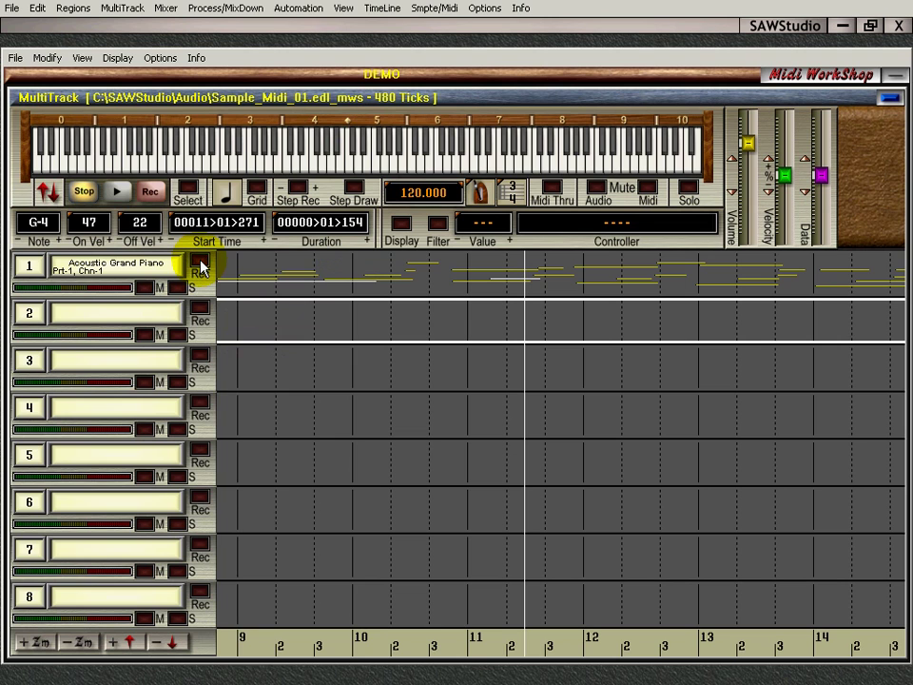
left_click(201, 266)
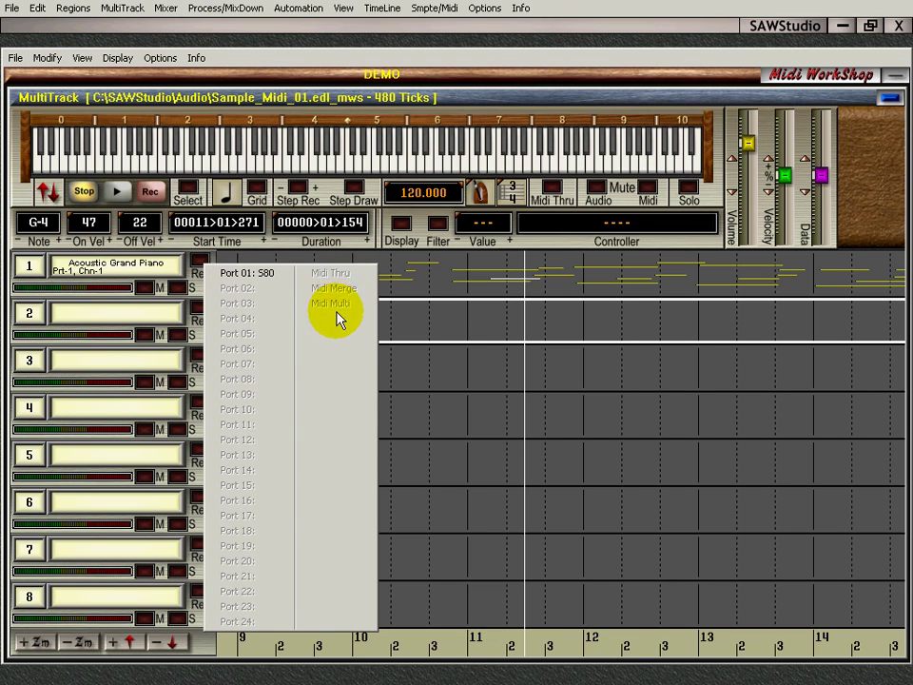
left_click(201, 266)
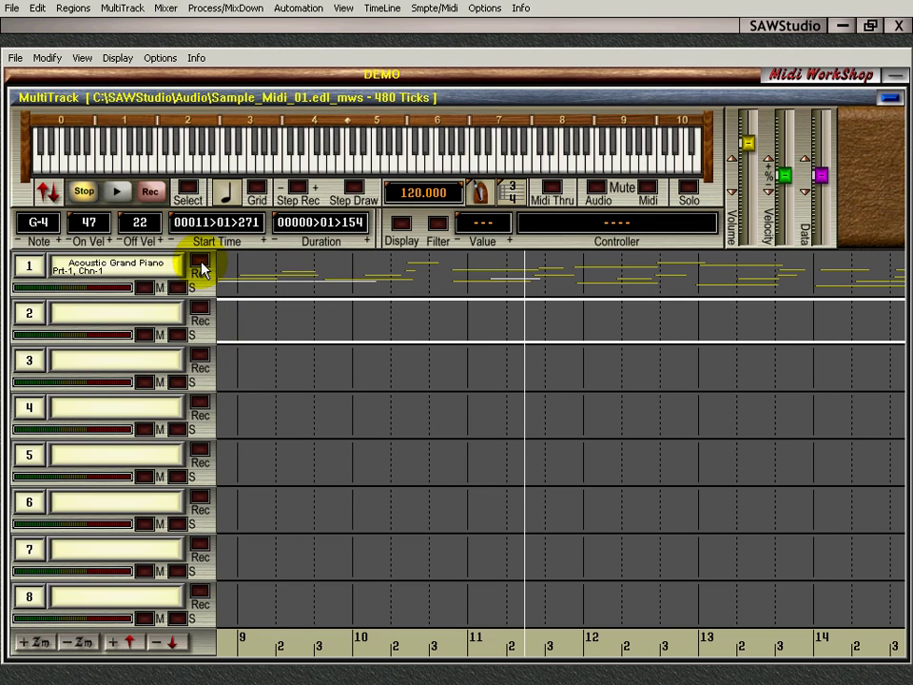
left_click(202, 266)
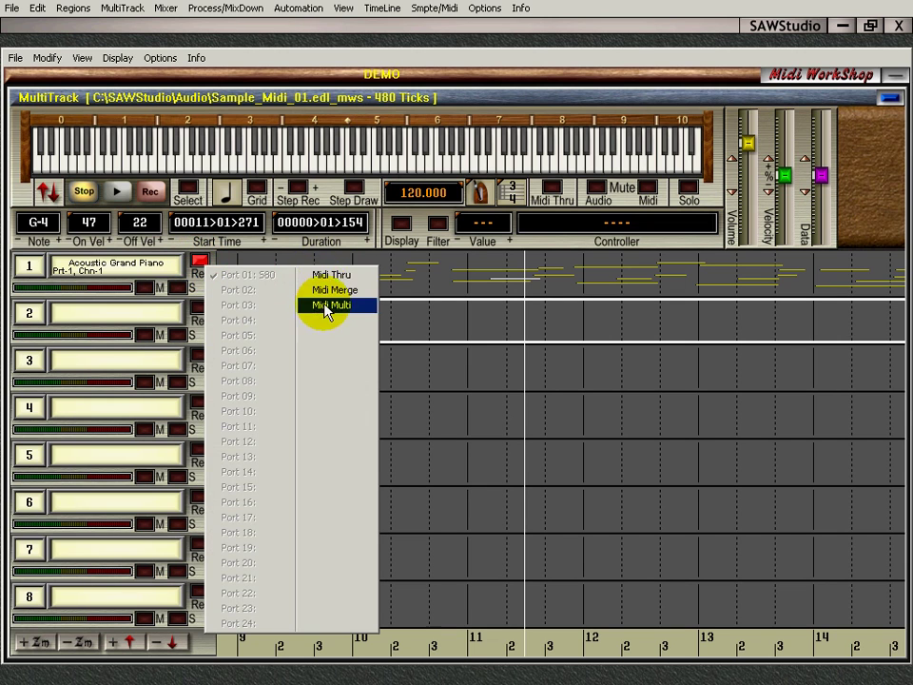
left_click(199, 266)
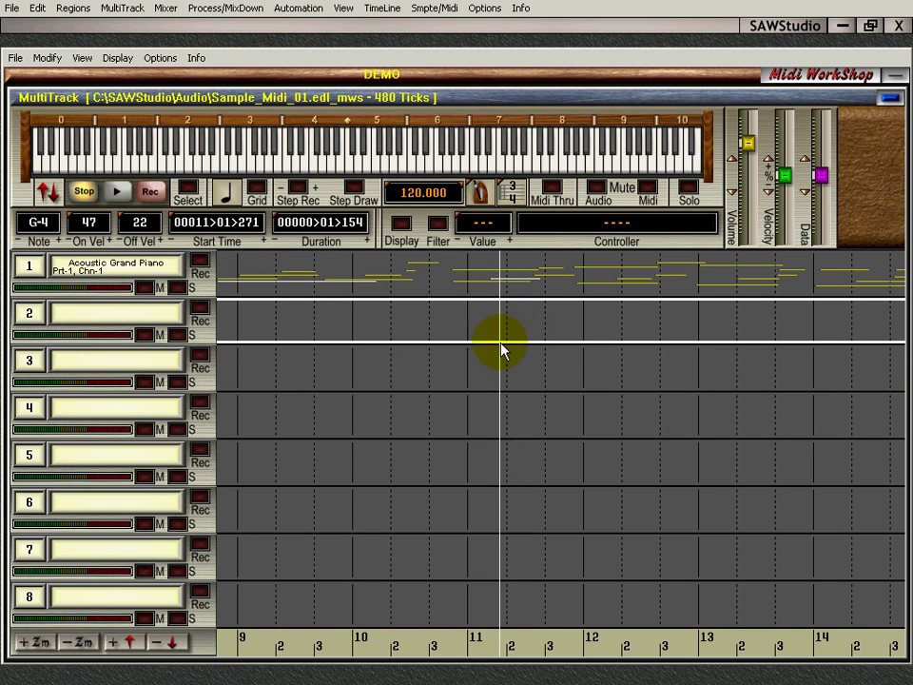
Select individual notes on track 1, including the B-4 note in bar 11, and return the track selection to track 1.
left_click(275, 274)
left_click(632, 285)
left_click(687, 277)
left_click(540, 361)
scroll(894, 402, "right", 5)
scroll(228, 403, "left", 5)
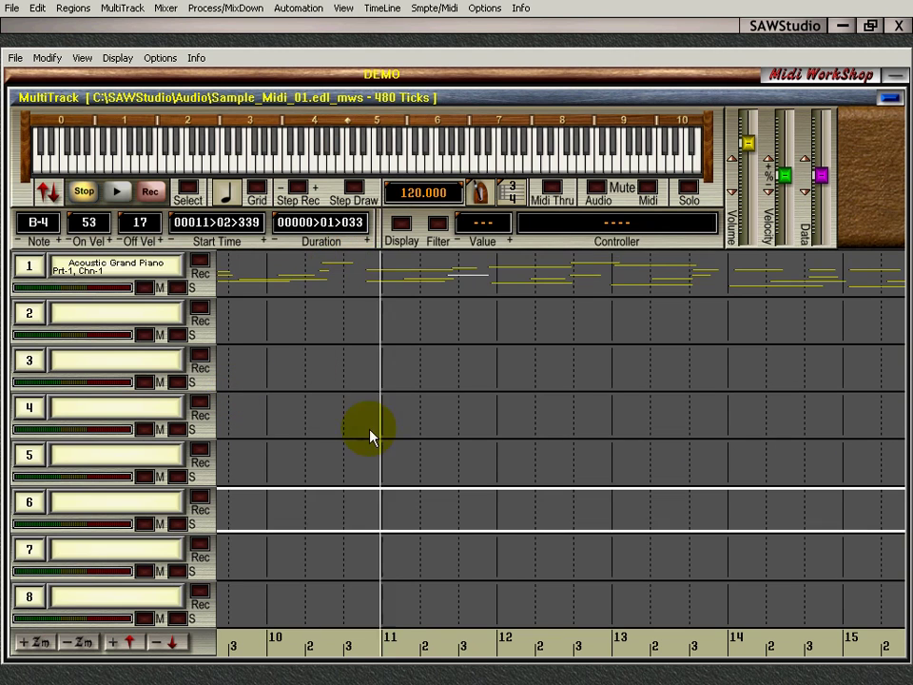
scroll(404, 600, "down", 10)
scroll(397, 585, "up", 10)
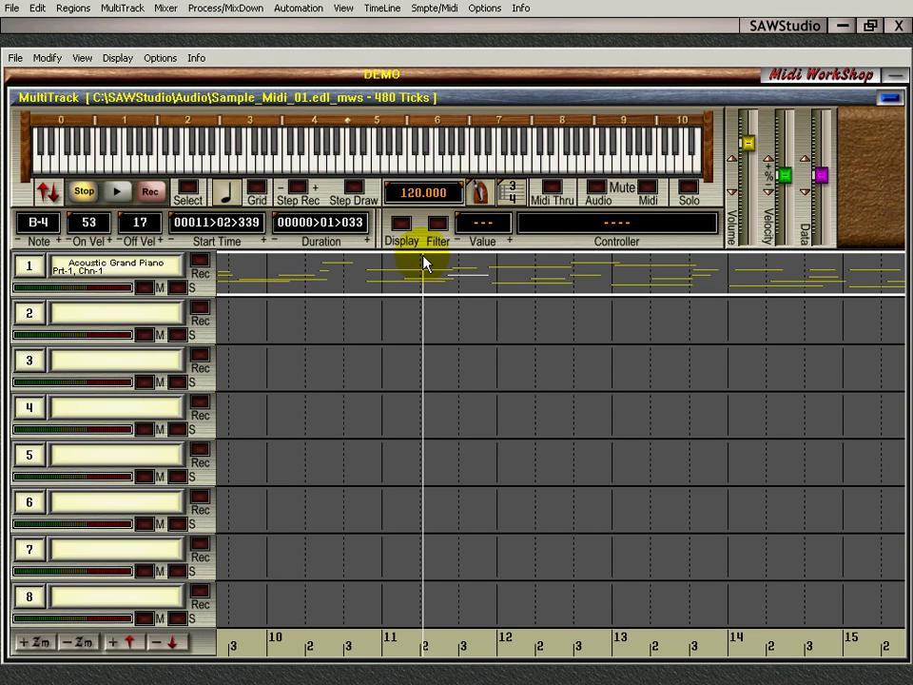
Move the track selection from track 1 down to track 4.
key("Down")
key("Down")
key("Down")
key("Down")
key("Down")
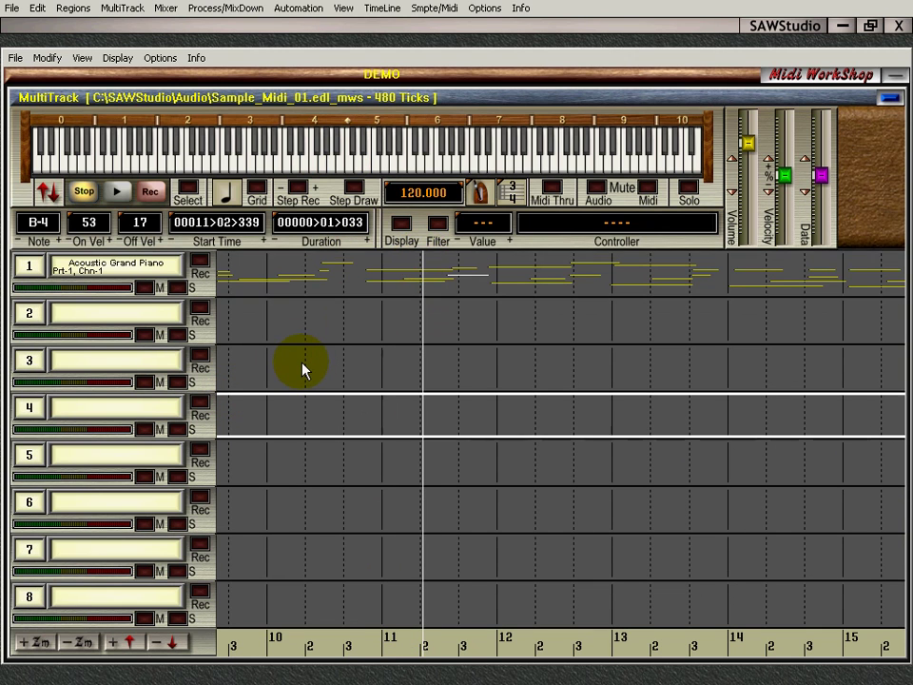
key("Up")
key("Up")
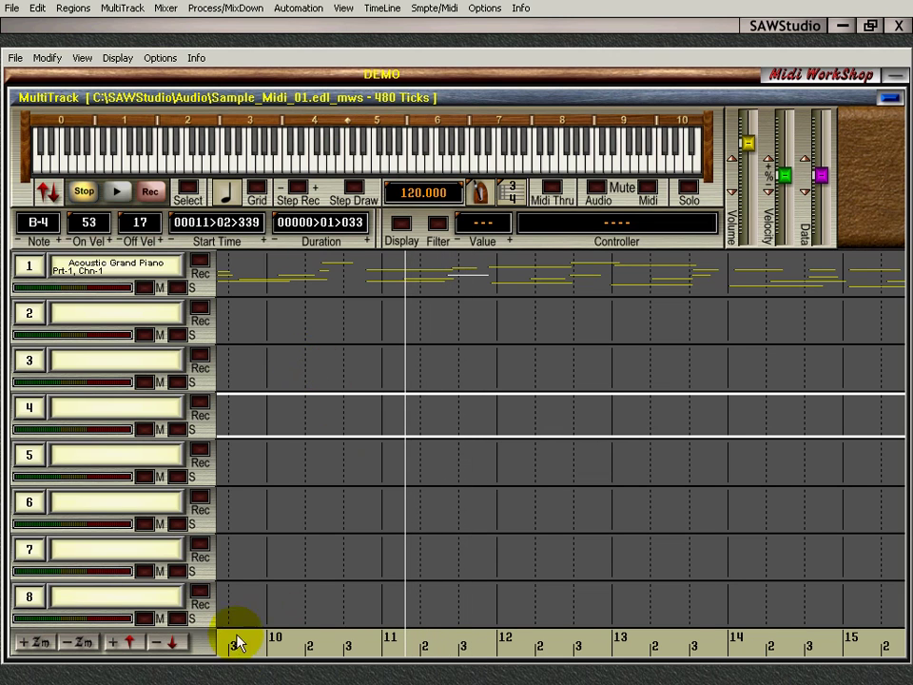
Mark a time range on track 4 from about bar 9 beat 2 to between beats 2 and 3 of bar 11.
left_click_drag(234, 648, 362, 652)
left_click_drag(285, 648, 725, 645)
left_click_drag(682, 646, 529, 648)
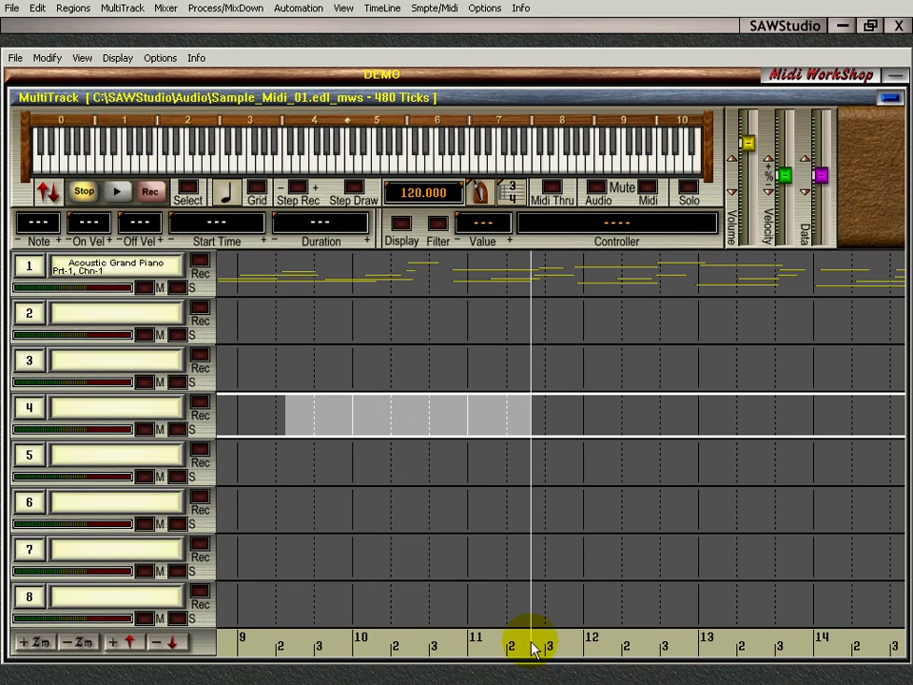
Mark a time range on track 1 from about bar 9 beat 2 to bar 13, then clear it.
left_click(458, 290)
left_click_drag(282, 648, 702, 639)
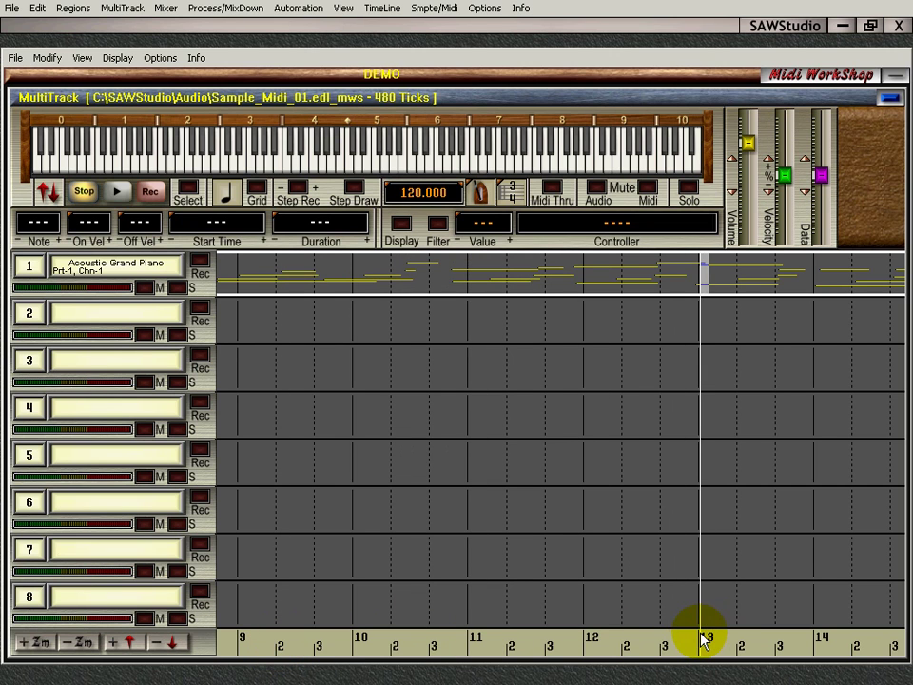
left_click_drag(293, 645, 700, 655)
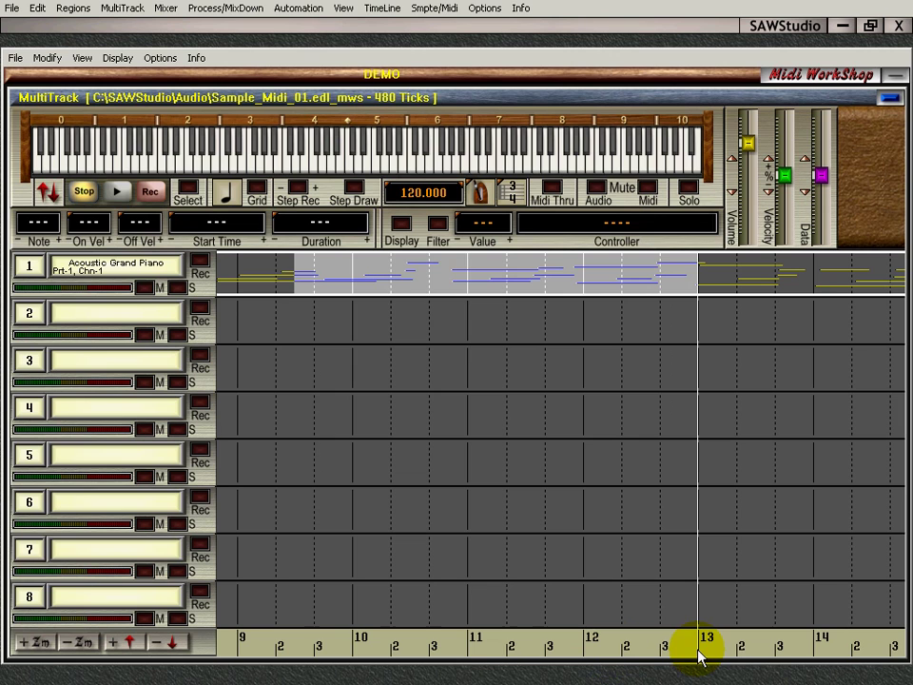
left_click(700, 654)
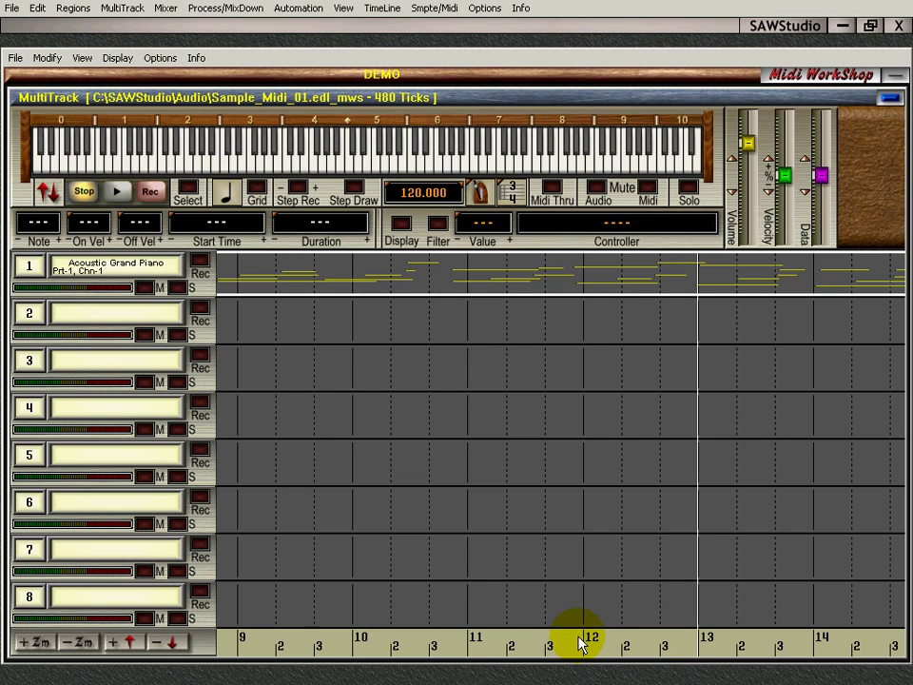
Mark a range on track 8 between cursor positions after bar 9 beat 2 and just after bar 11 beat 3, then clear it.
left_click(292, 627)
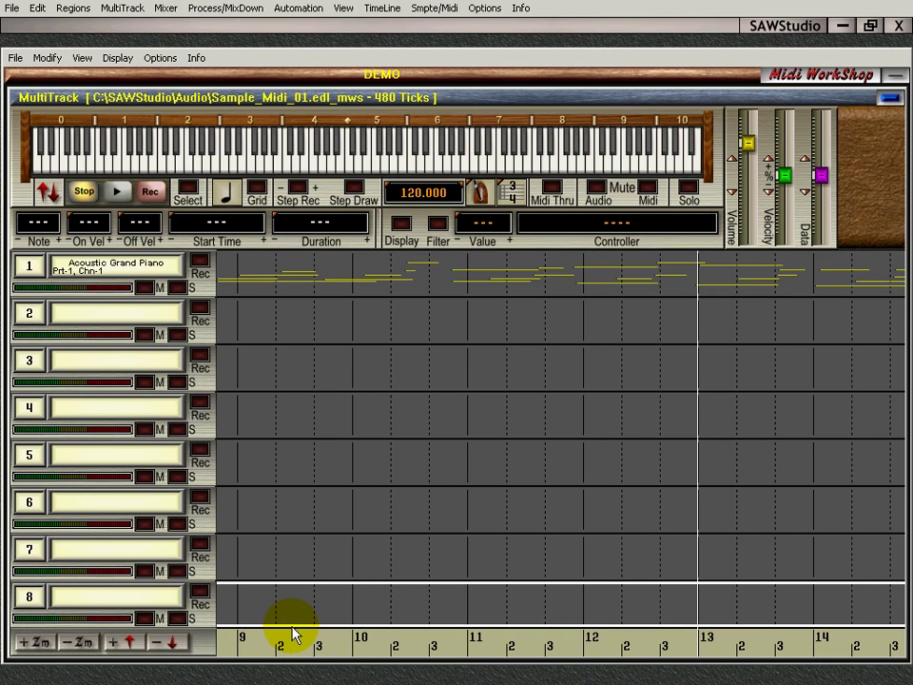
left_click(275, 640)
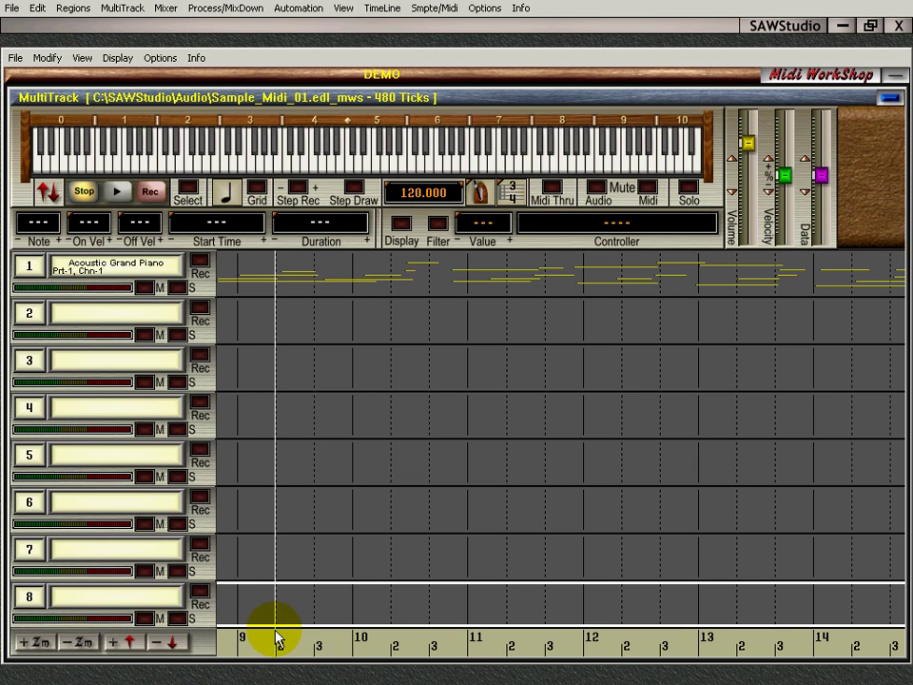
left_click(278, 640, "shift")
left_click(276, 639)
left_click(297, 650)
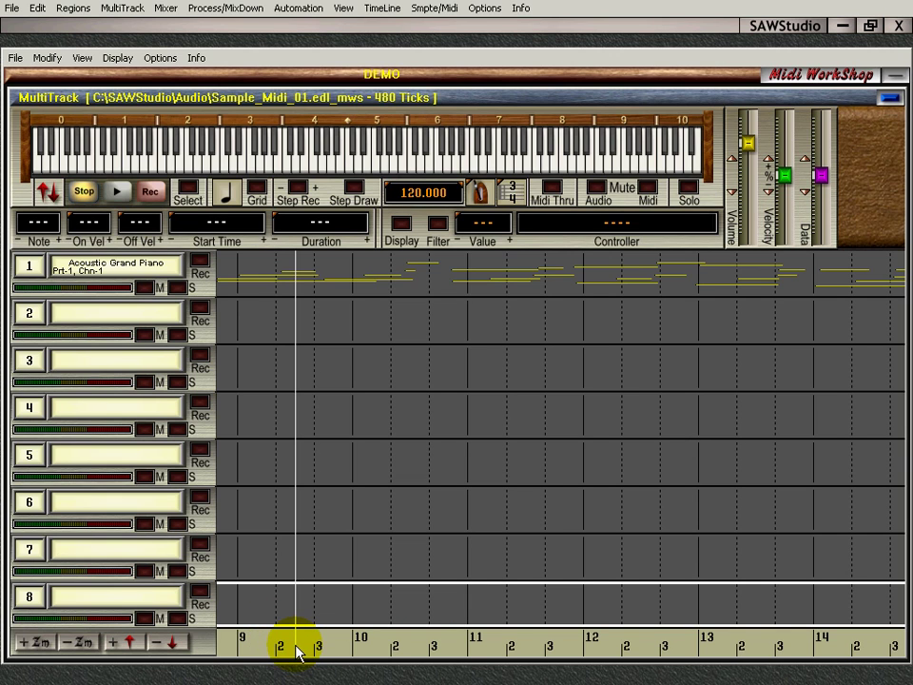
left_click(561, 645)
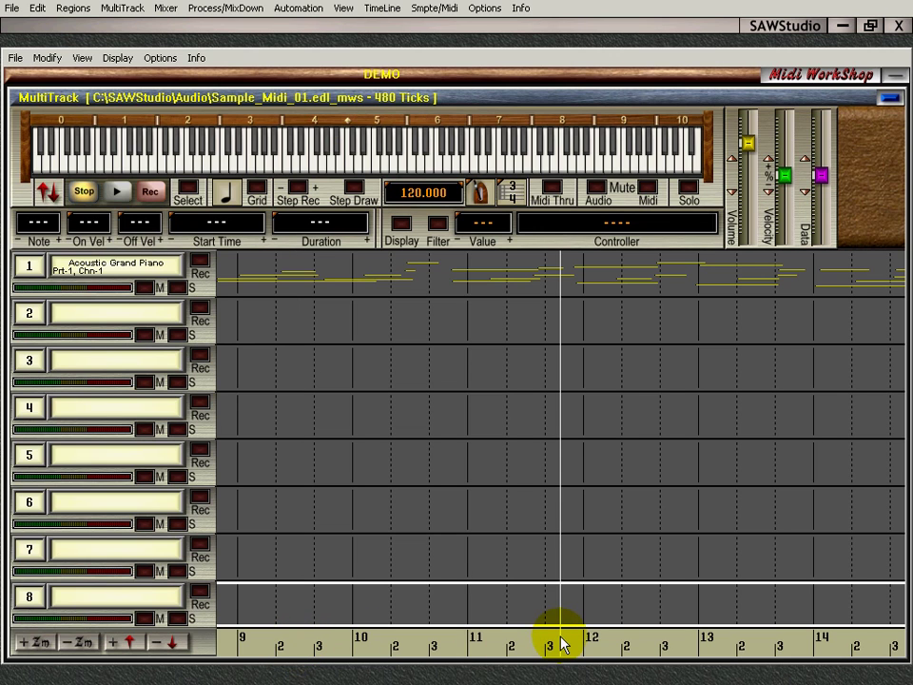
left_click(561, 645, "shift")
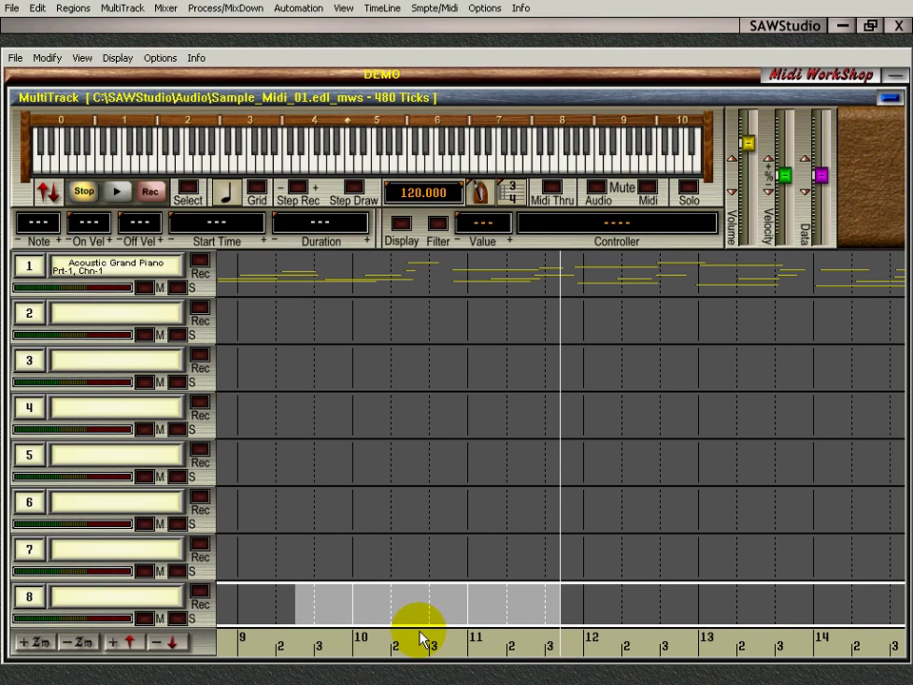
key("Escape")
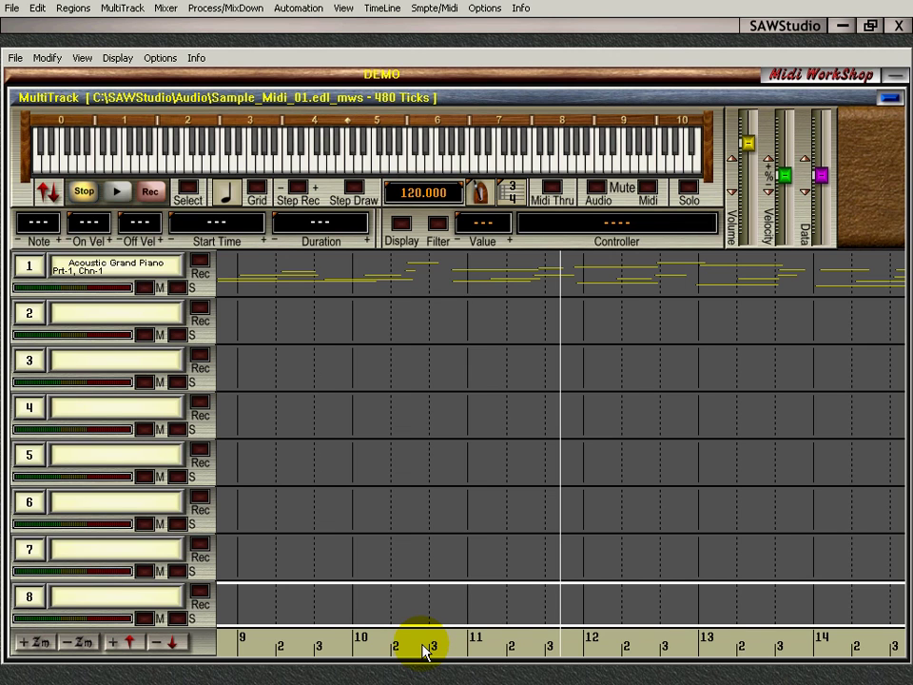
Jump to the start of the session, to its end, and back to the start.
key("Home")
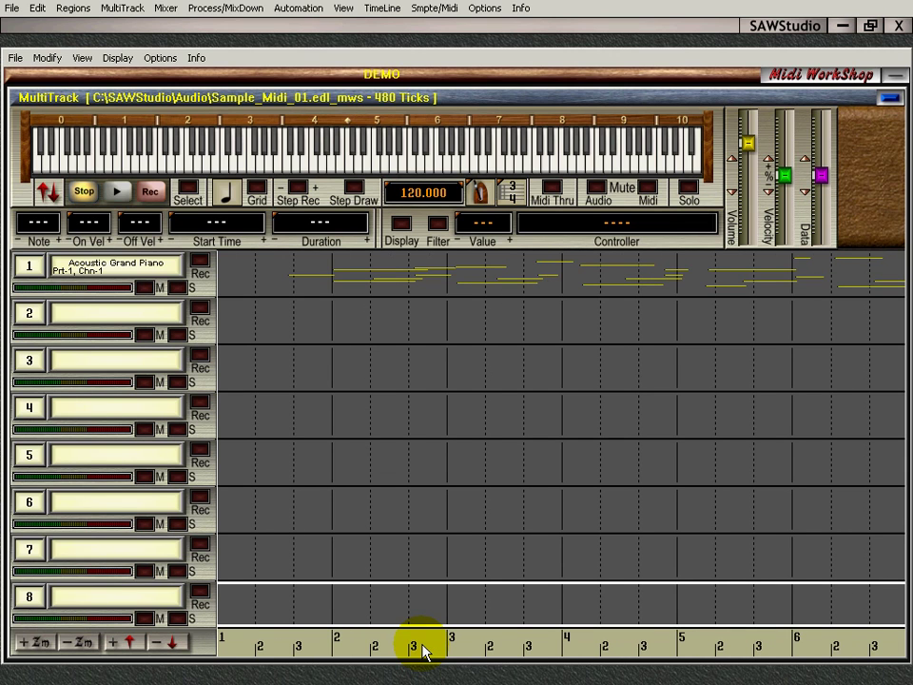
key("End")
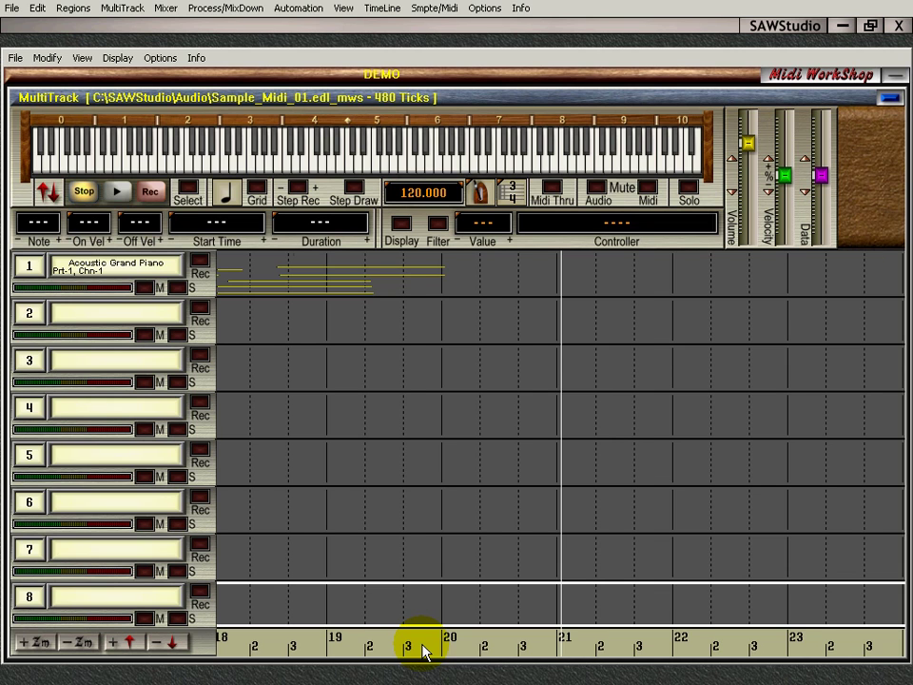
key("Home")
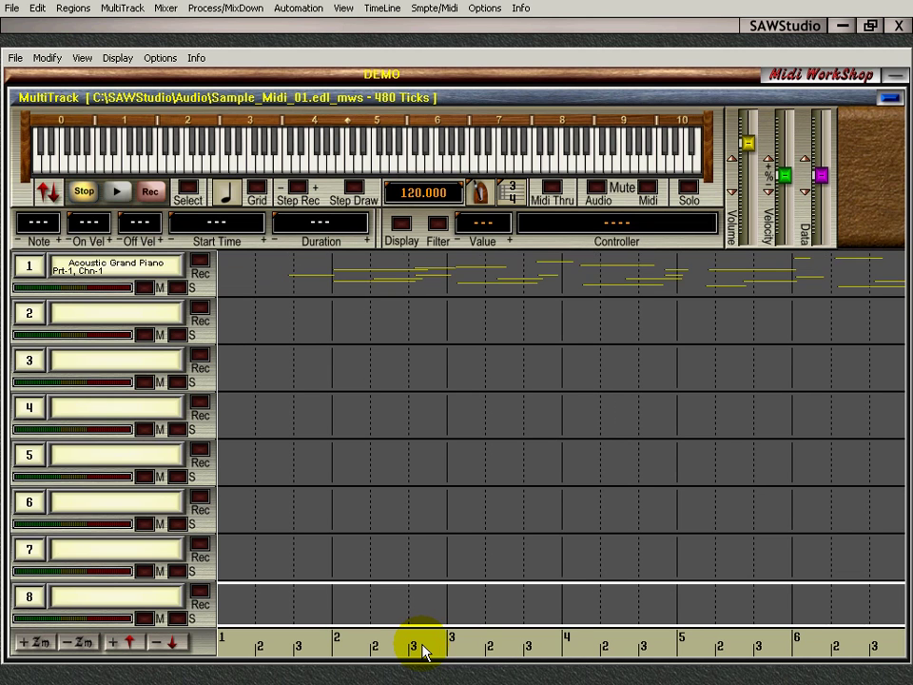
Zoom the timeline in and out in steps until several hundred bars are displayed.
left_click(43, 647)
left_click(43, 647)
left_click(80, 644)
left_click(80, 644)
left_click(80, 644)
left_click(37, 644)
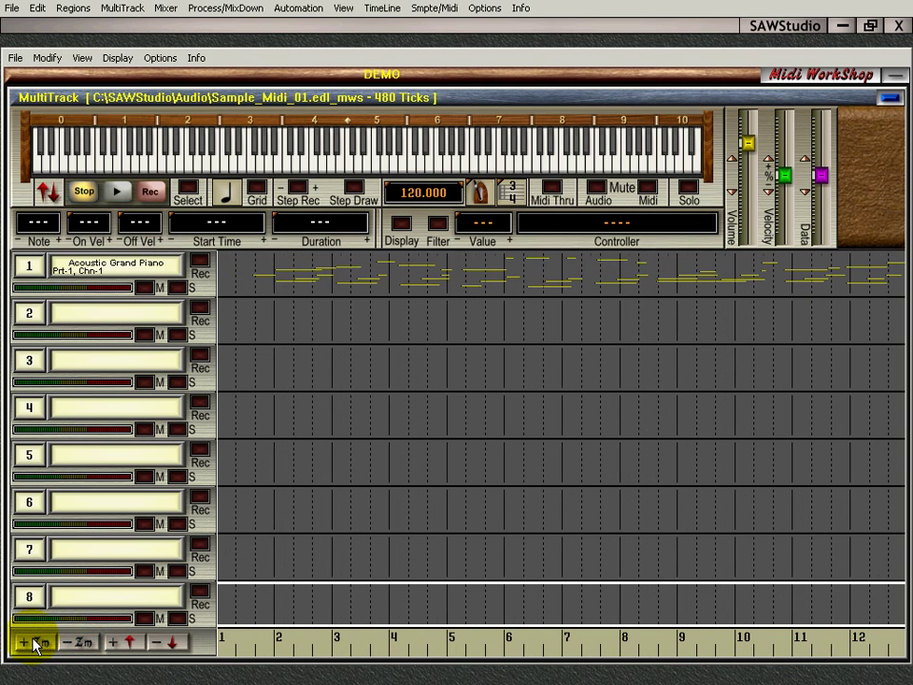
left_click(78, 643)
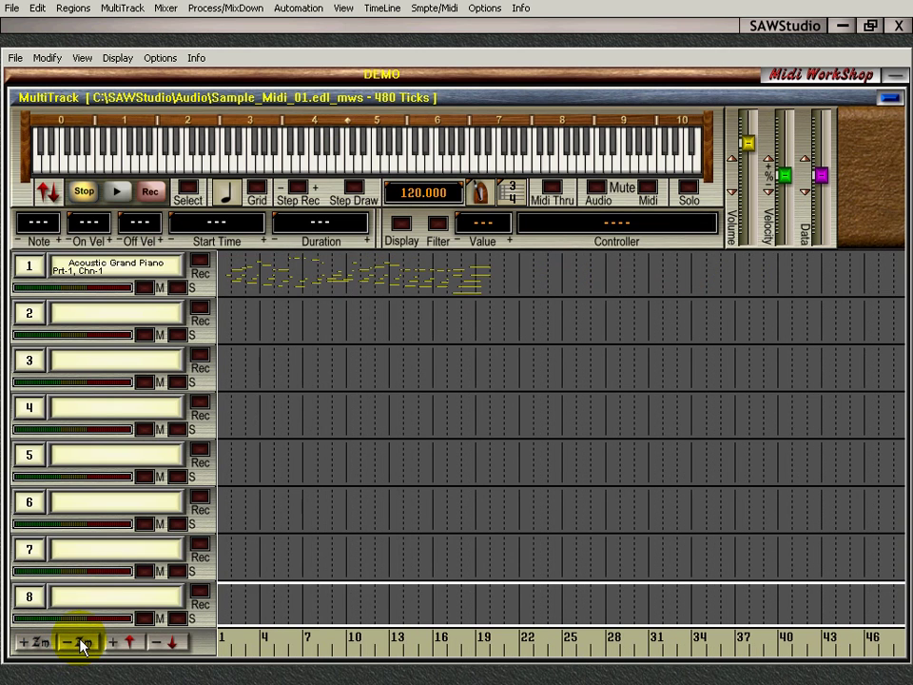
left_click(80, 644)
left_click(80, 644)
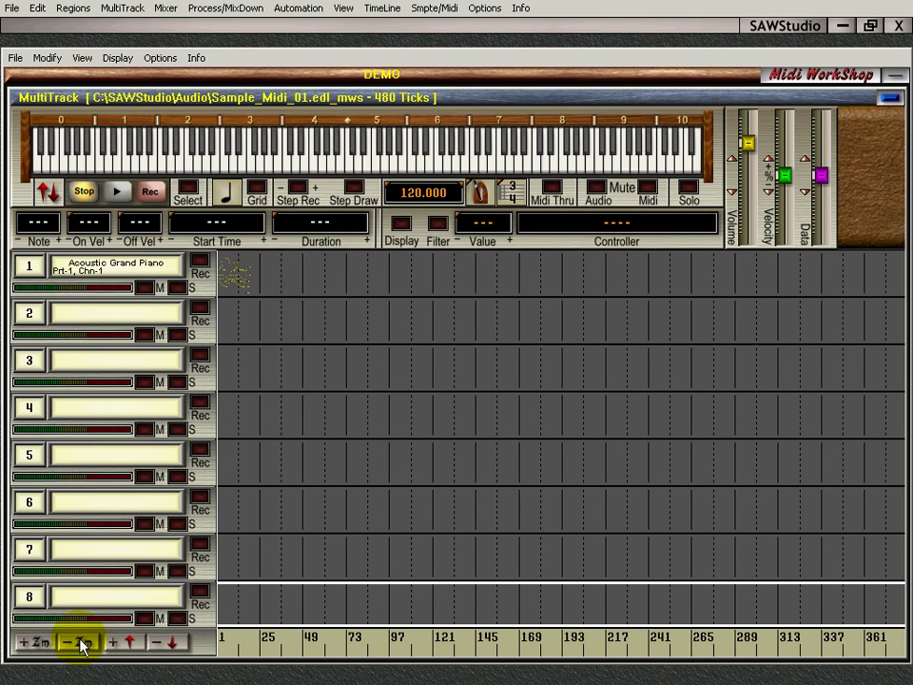
Zoom the timeline in to a very close level, then back out until about bars 1 to 12 fill the display.
key("Up")
key("Up")
key("Up")
key("Up")
key("Up")
key("Up")
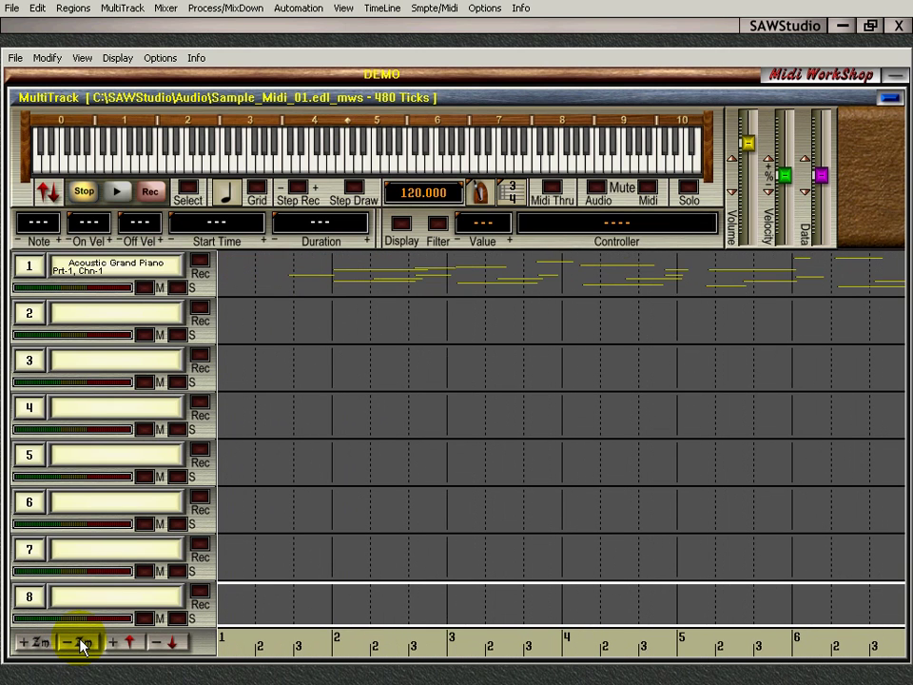
key("Up")
key("Up")
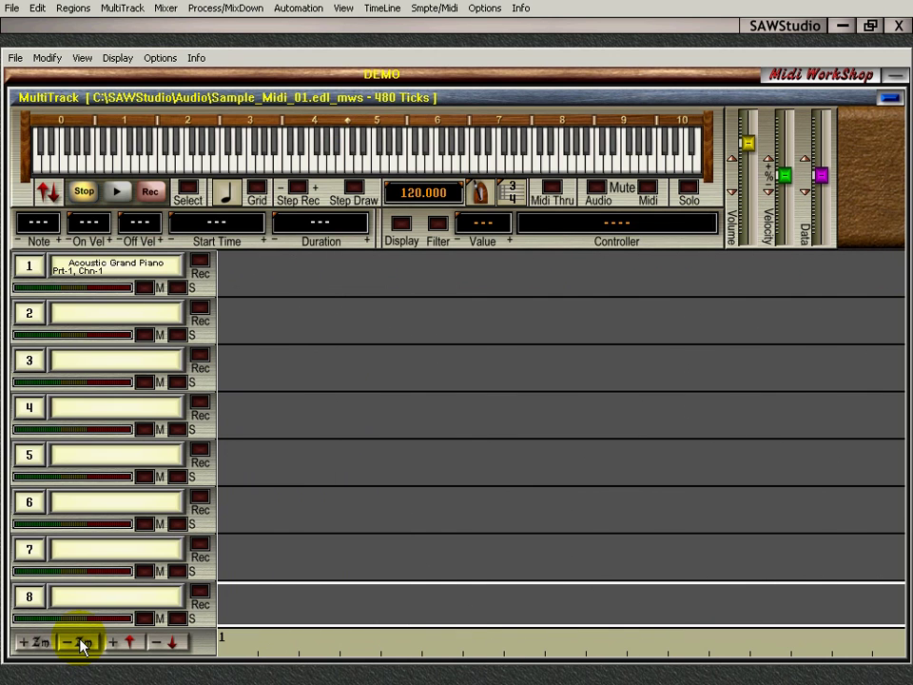
left_click(81, 645)
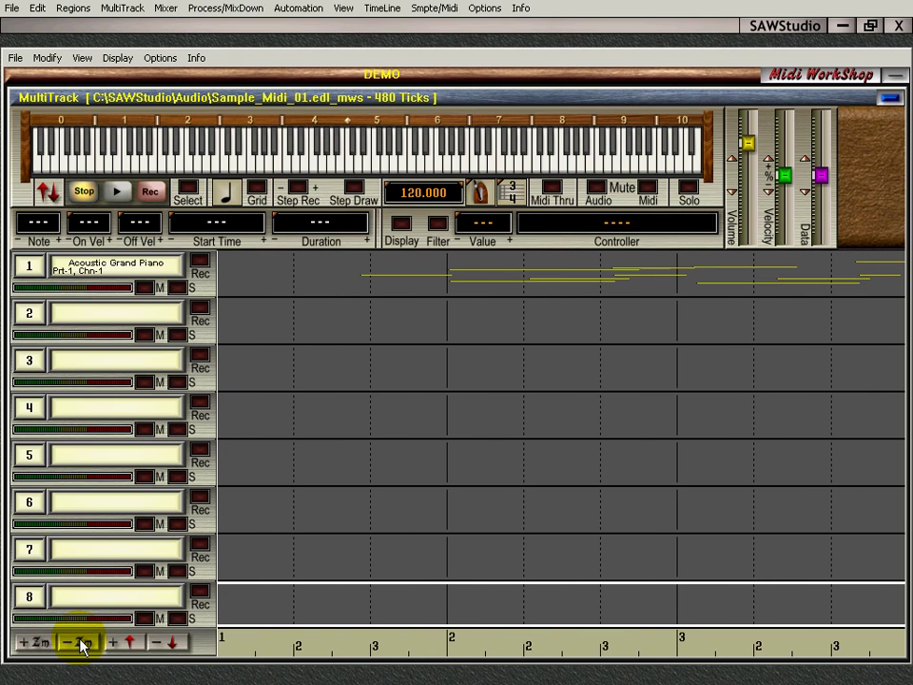
left_click(81, 645)
left_click(80, 645)
left_click(80, 645)
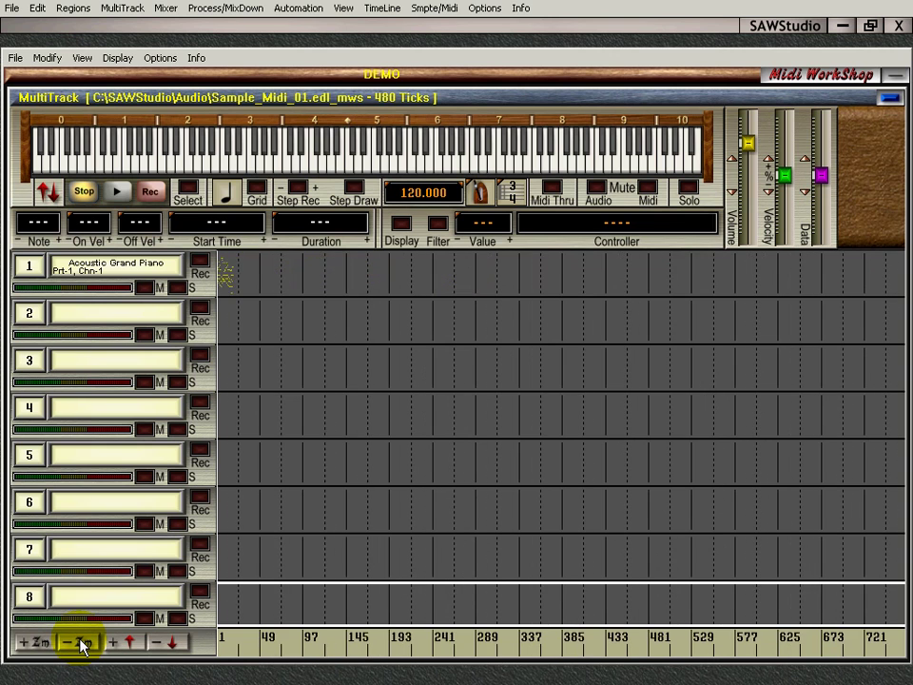
right_click(81, 645)
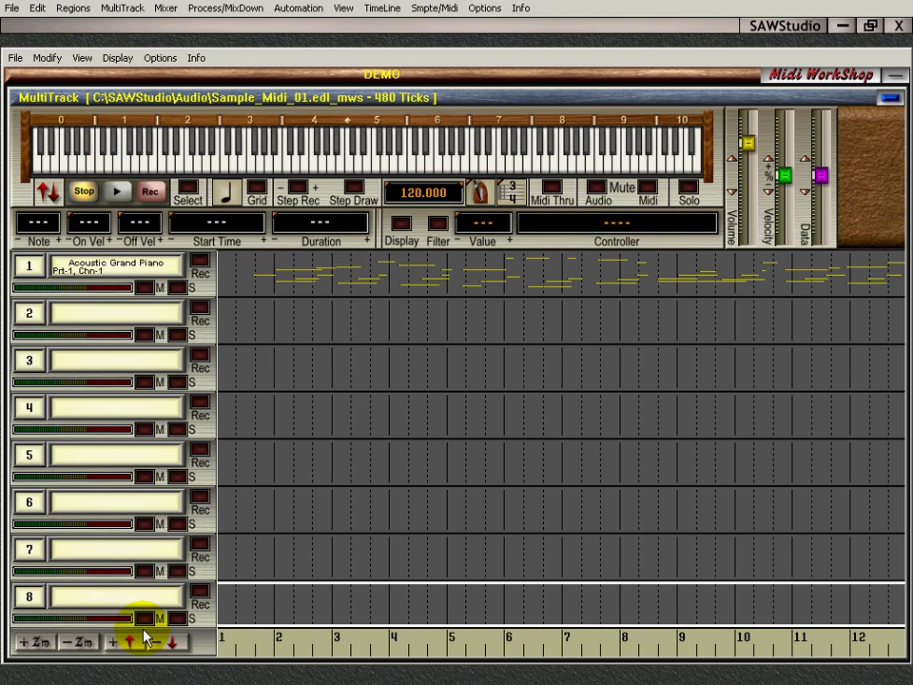
Show track 1 alone in the full-height note view and shift the visible pitch range up and down.
left_click(143, 637)
left_click(143, 638)
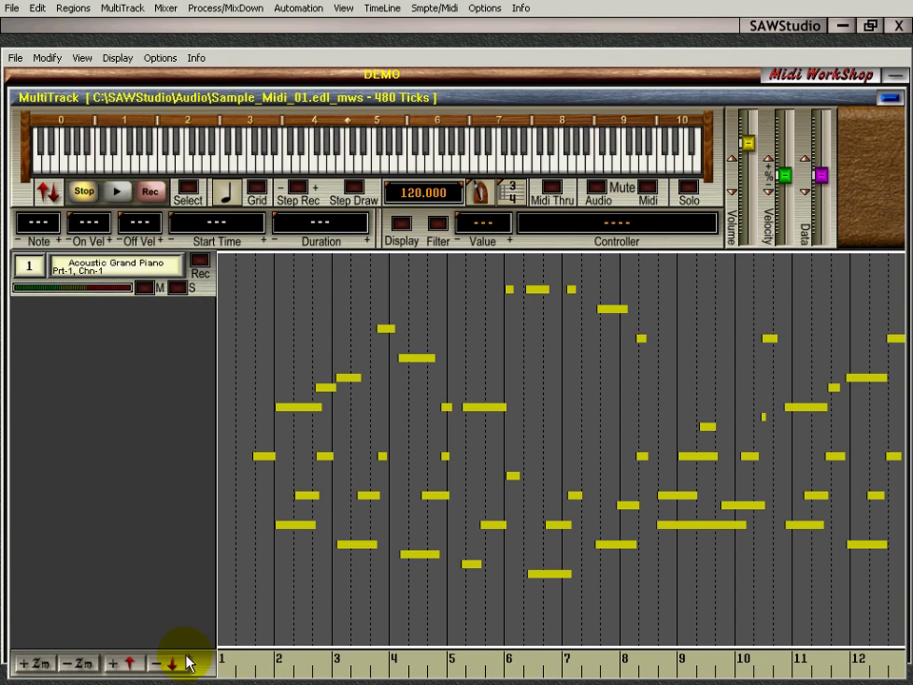
left_click(181, 663)
left_click(184, 664)
left_click(130, 664)
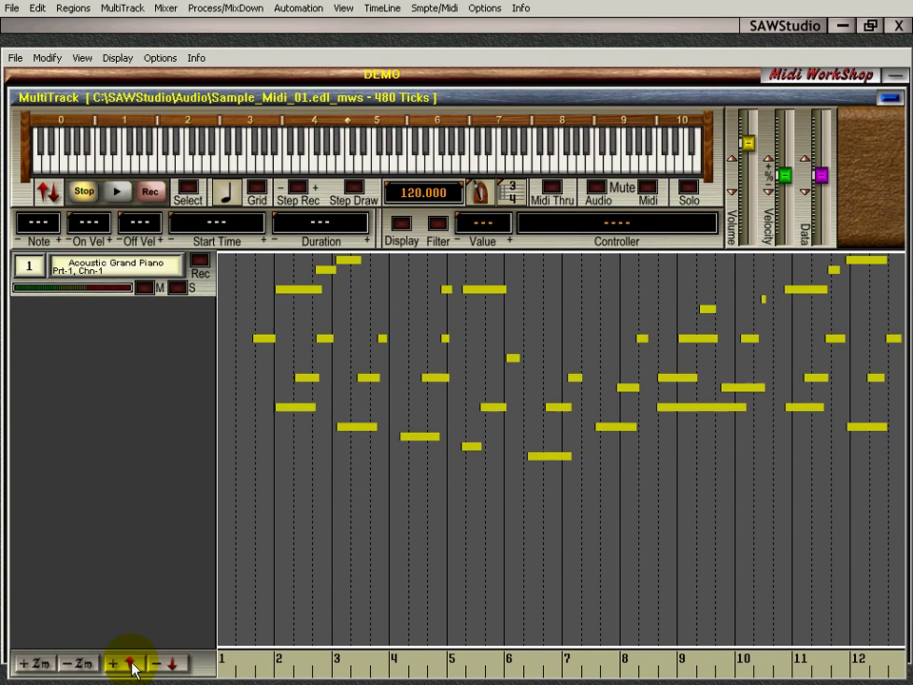
left_click(130, 665)
left_click(132, 665)
left_click(130, 664)
left_click(129, 665)
left_click(169, 665)
left_click(171, 664)
left_click(172, 664)
left_click(172, 664)
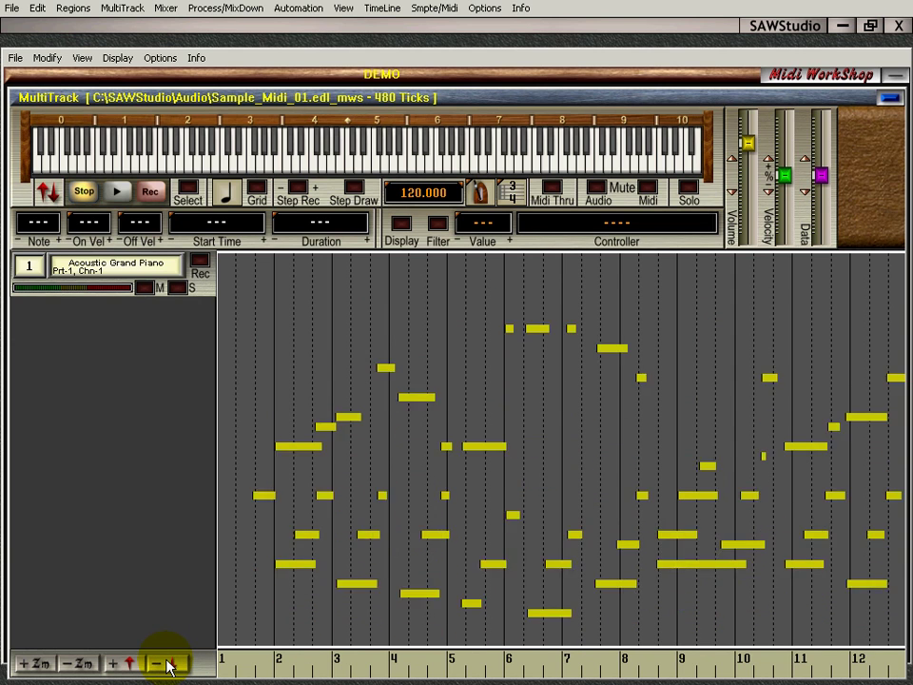
left_click(172, 664)
left_click(171, 664)
left_click(130, 665)
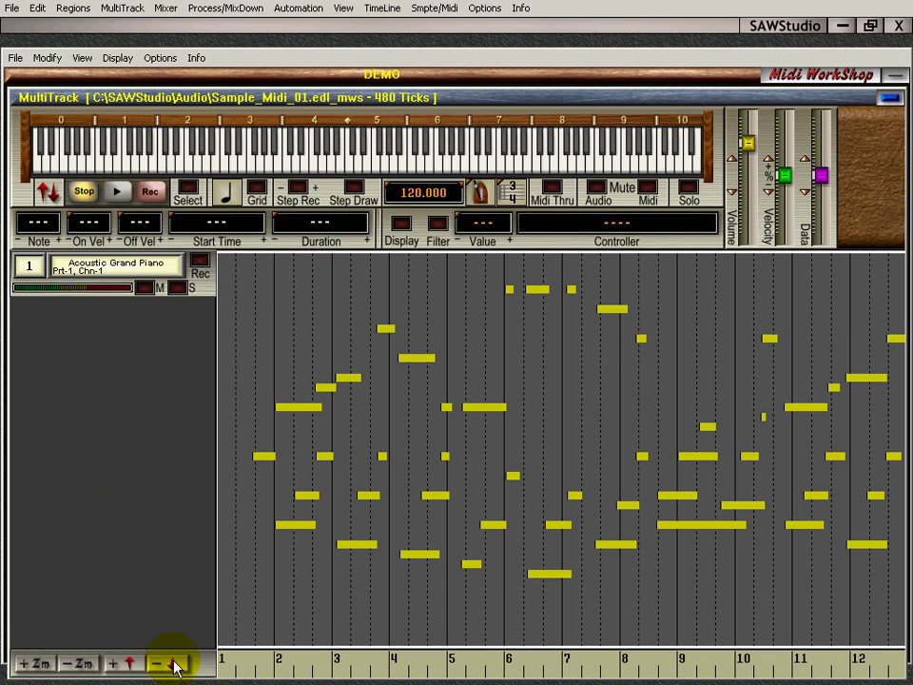
Nudge track 1's visible pitch range up and down in small increments, keeping the highest notes around bars 6 to 8 in view.
scroll(157, 669, "up", 2)
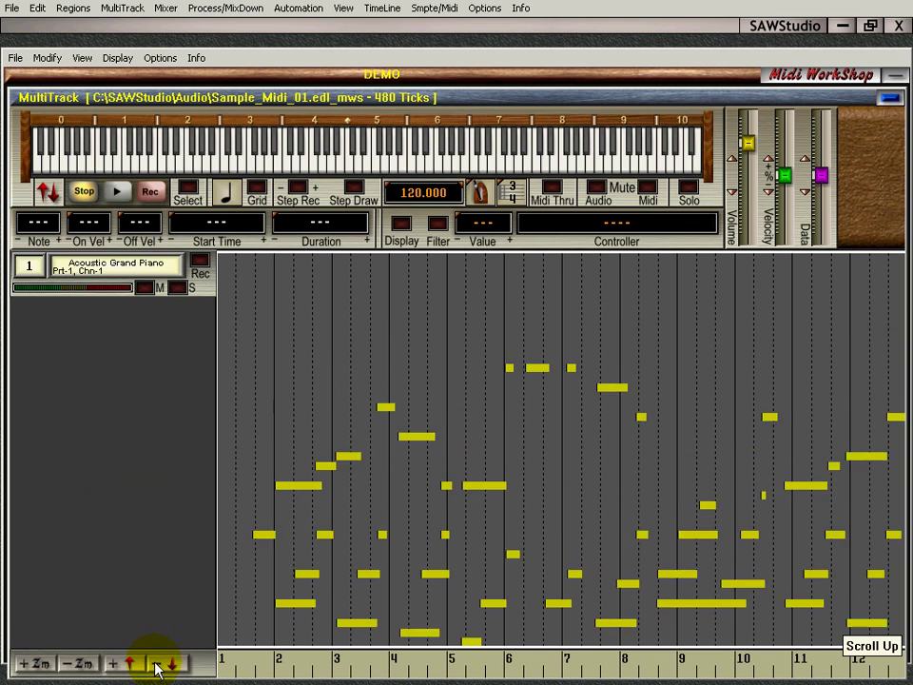
scroll(157, 668, "down", 1)
scroll(157, 669, "down", 2)
scroll(157, 669, "up", 3)
scroll(157, 669, "down", 4)
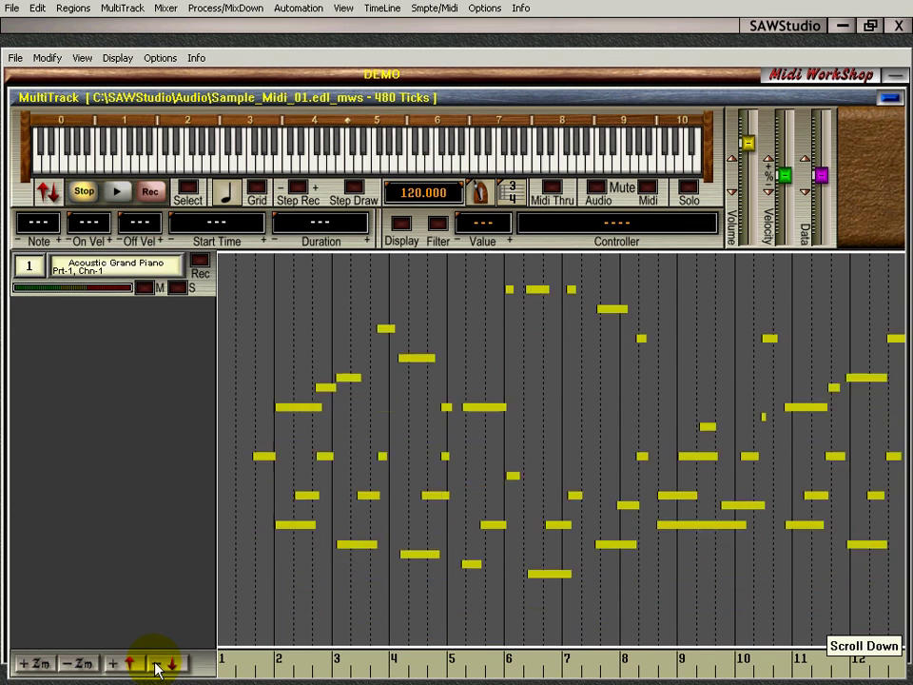
scroll(157, 669, "up", 3)
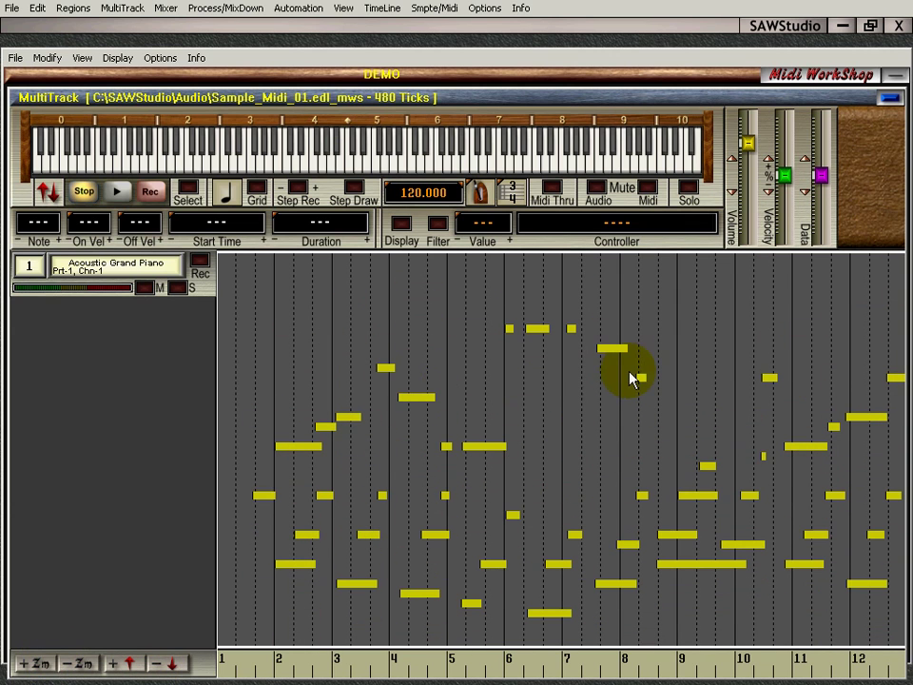
Zoom the timeline out to about 46 bars, back in, and out until about bars 1 to 24 fill the display.
scroll(631, 378, "down", 3)
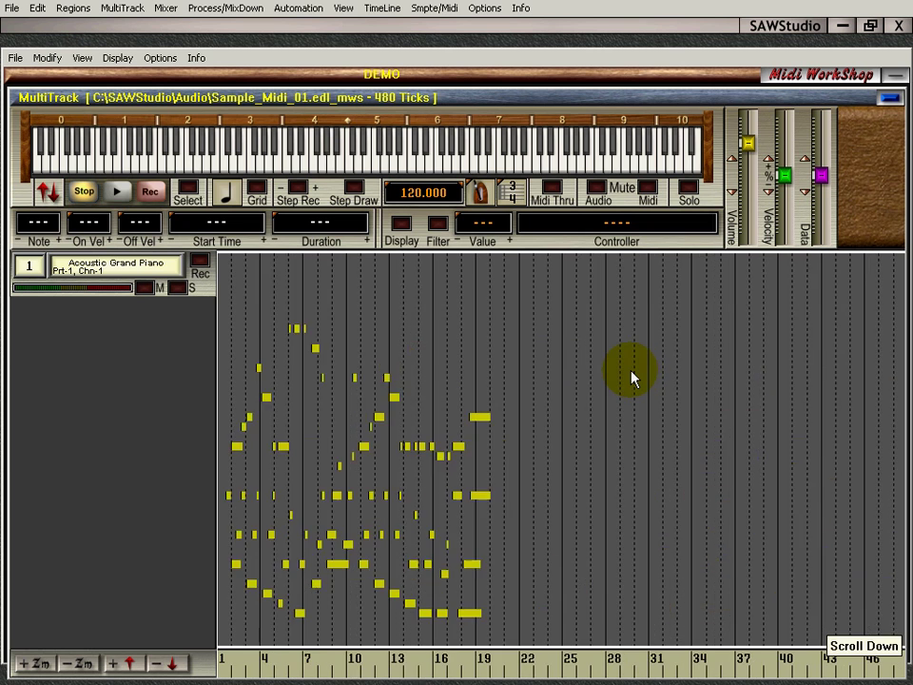
scroll(631, 378, "up", 5)
scroll(631, 378, "down", 4)
scroll(631, 377, "up", 1)
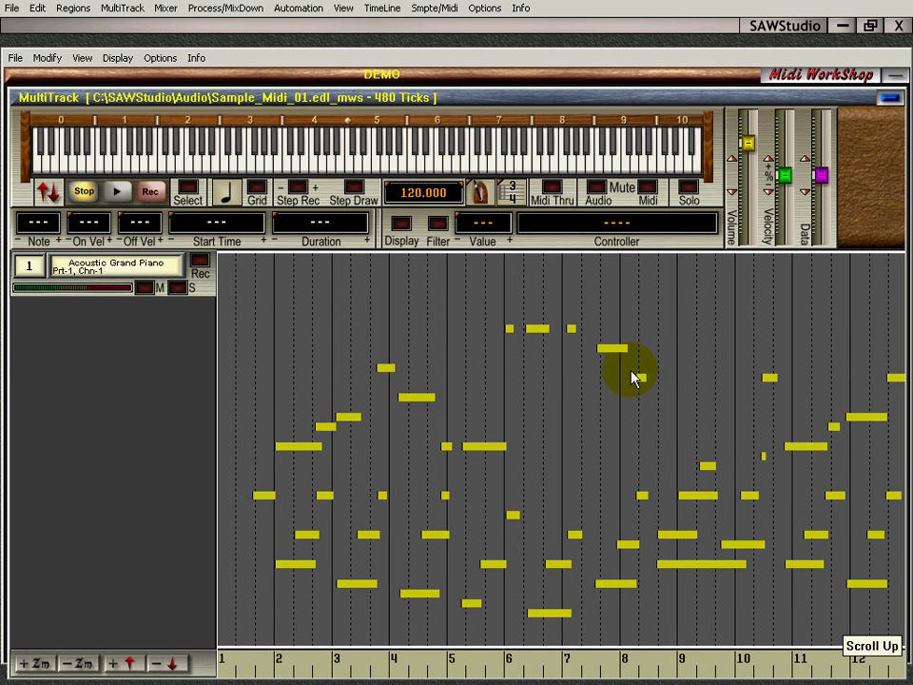
scroll(631, 378, "down", 1)
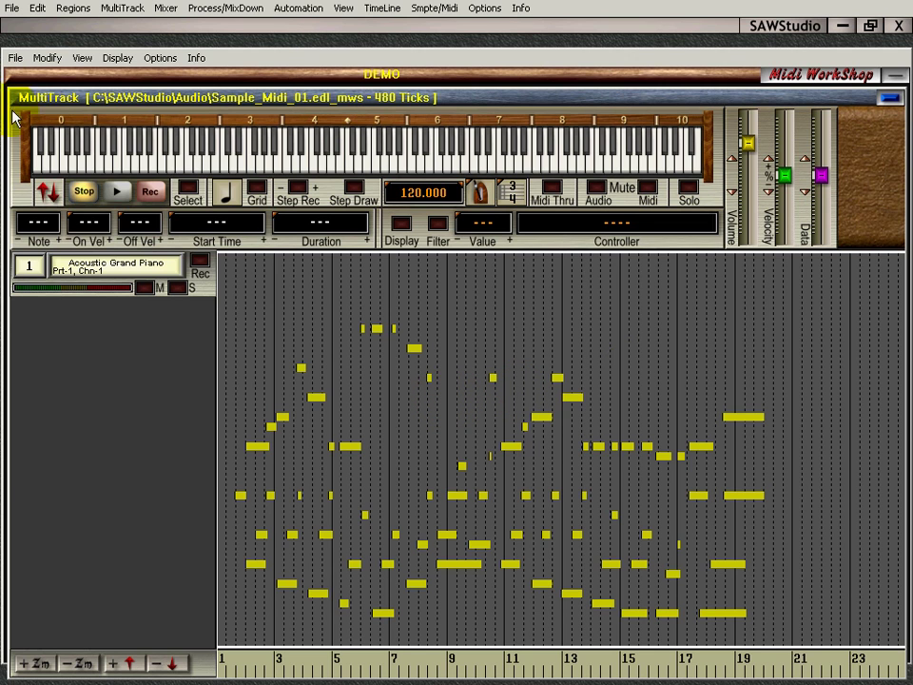
Examine SAWStudio's MouseWheel options for the MultiTrack, HotTrack Inc / Dec and Zoom In / Out, and leave them as set.
left_click(12, 8)
mouse_move(176, 437)
left_click(134, 9)
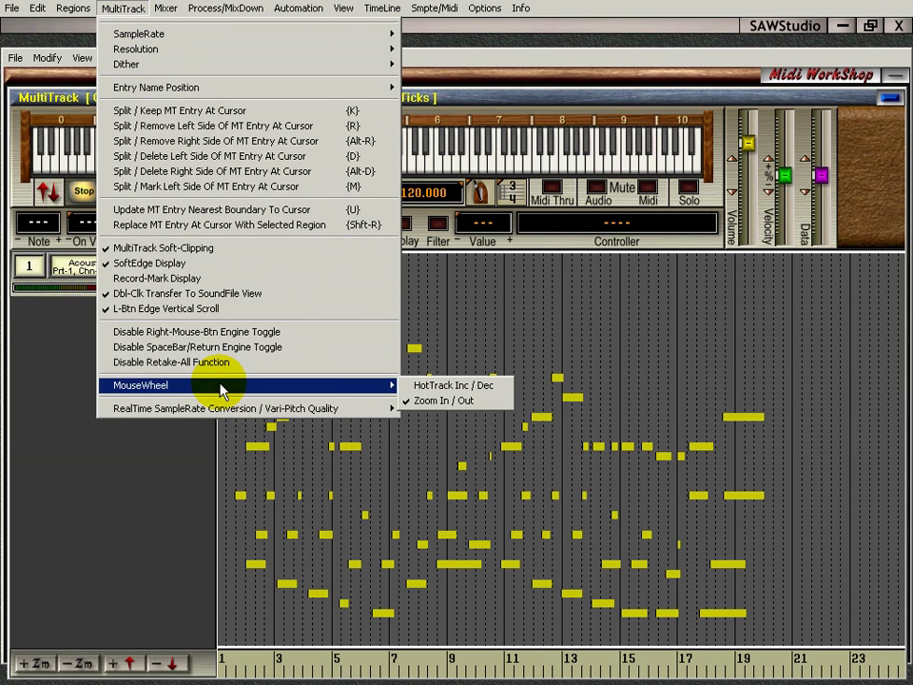
left_click(109, 10)
left_click(109, 9)
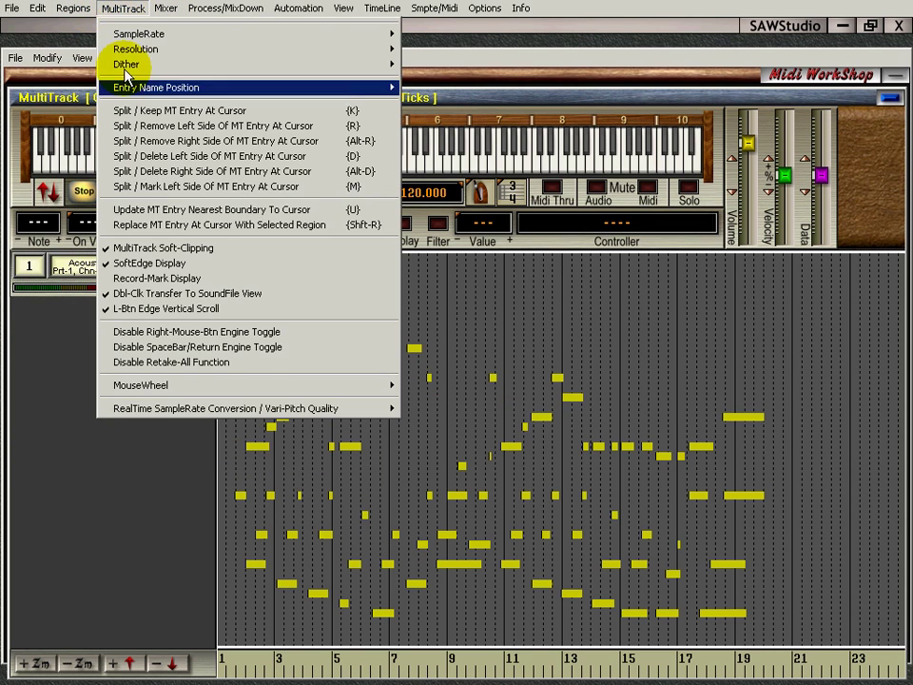
mouse_move(188, 387)
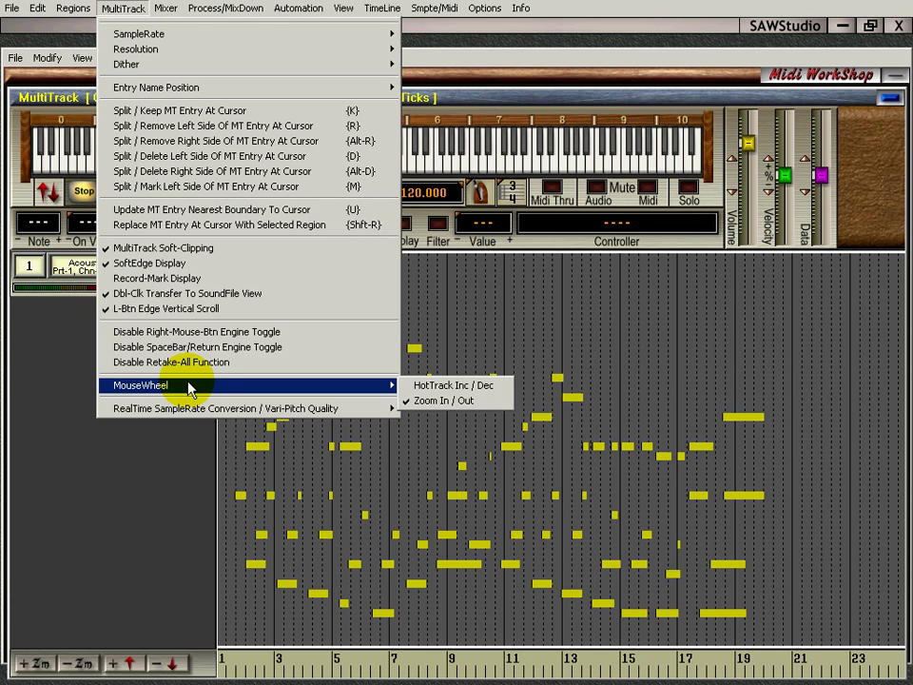
left_click(80, 379)
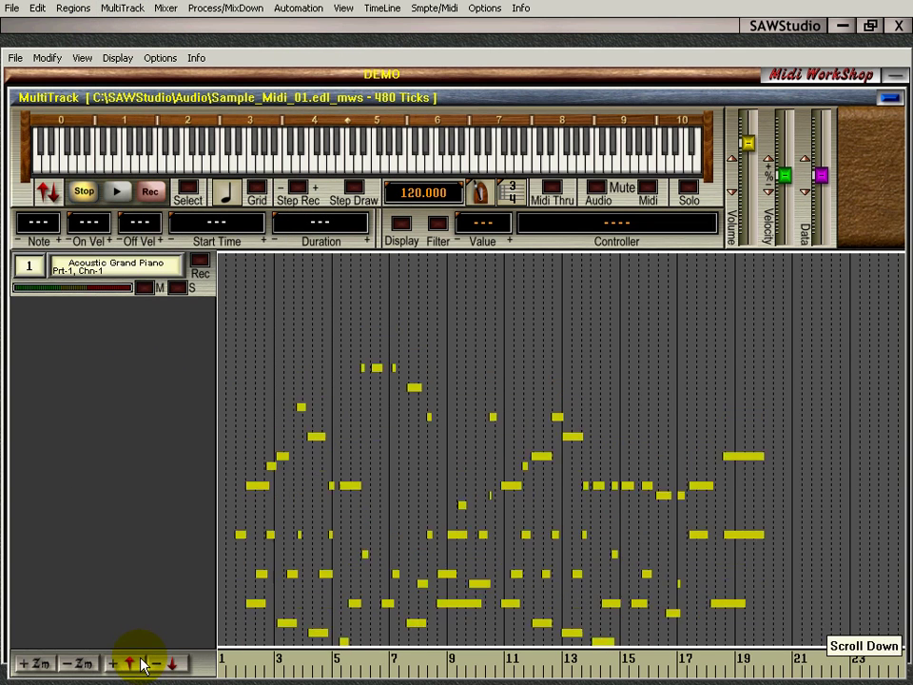
Scroll track 1's note view through the pitch range to the lowest note near bars 17 to 19 and partway back up.
scroll(141, 664, "down", 3)
scroll(141, 664, "up", 3)
scroll(141, 664, "down", 2)
scroll(140, 664, "up", 1)
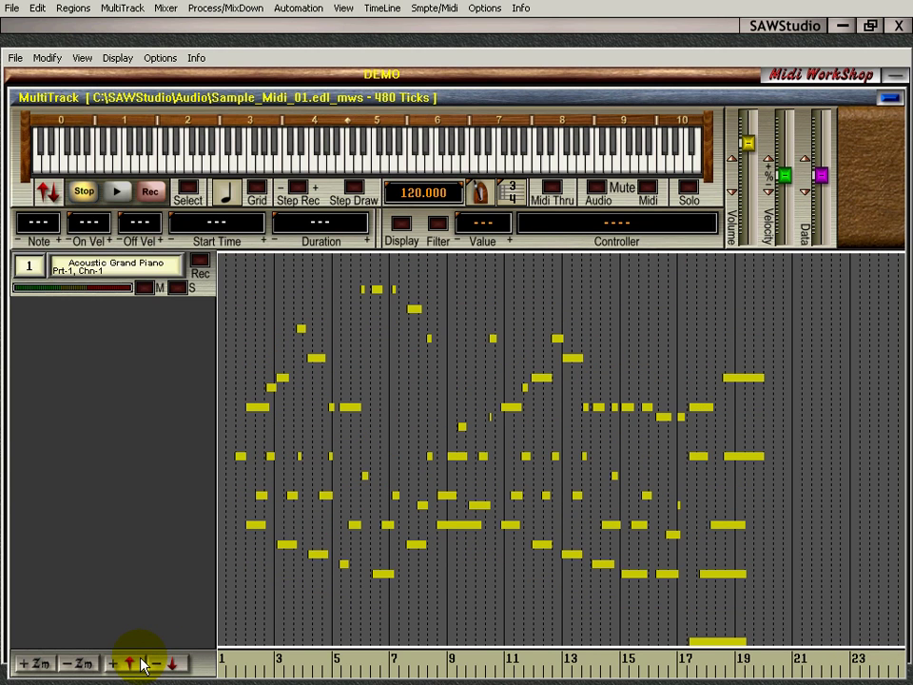
scroll(141, 664, "down", 5)
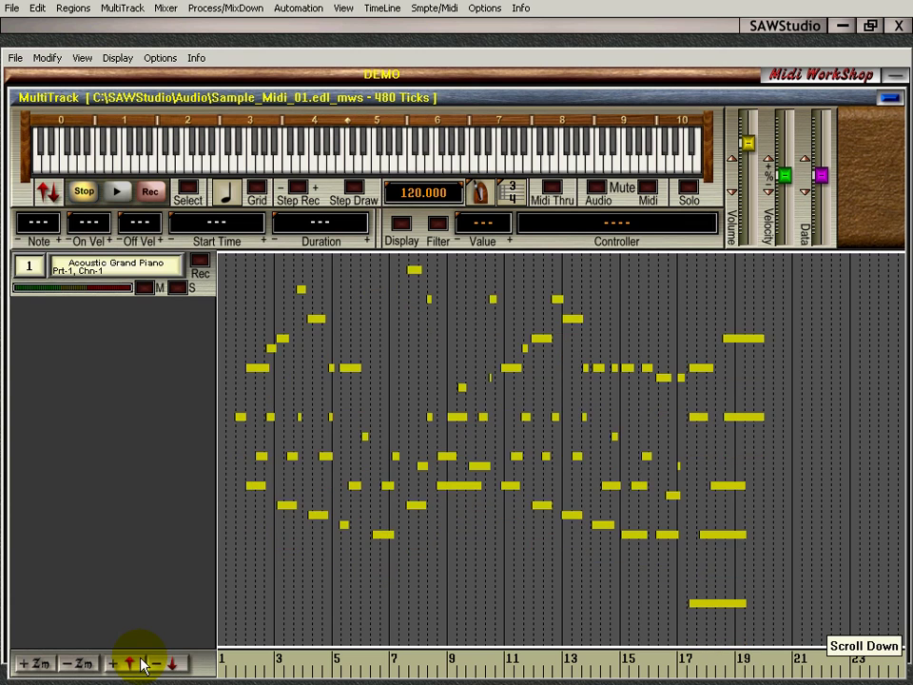
scroll(141, 664, "down", 1)
scroll(132, 662, "up", 3)
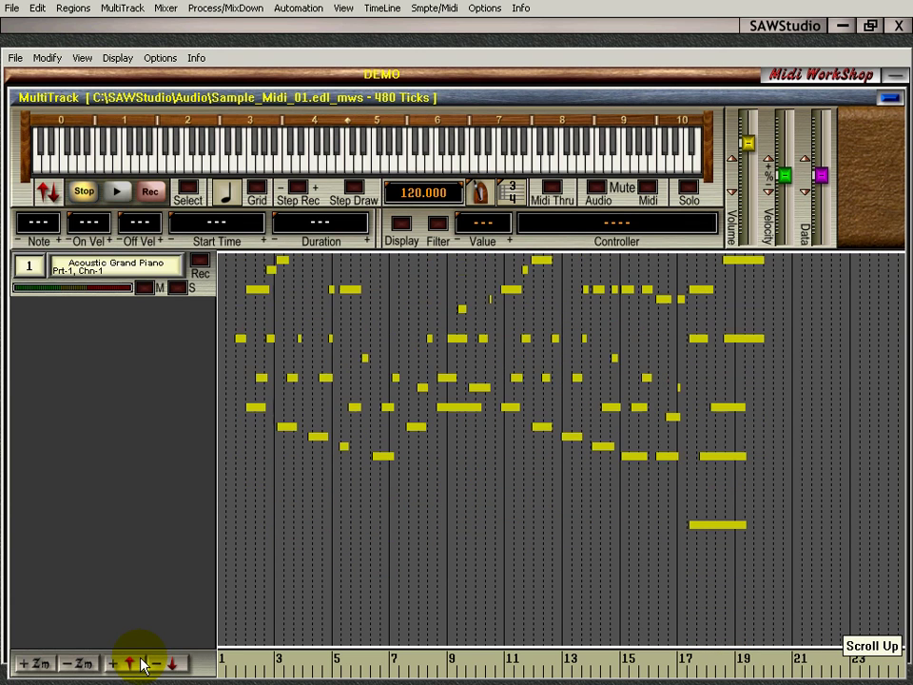
scroll(466, 390, "up", 2)
scroll(501, 425, "down", 2)
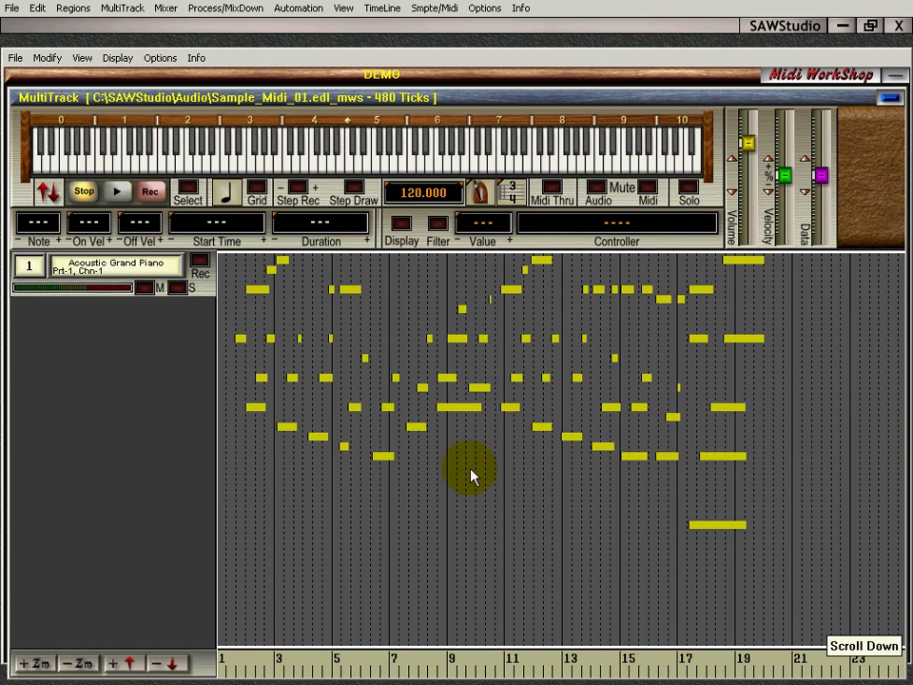
scroll(157, 671, "up", 3)
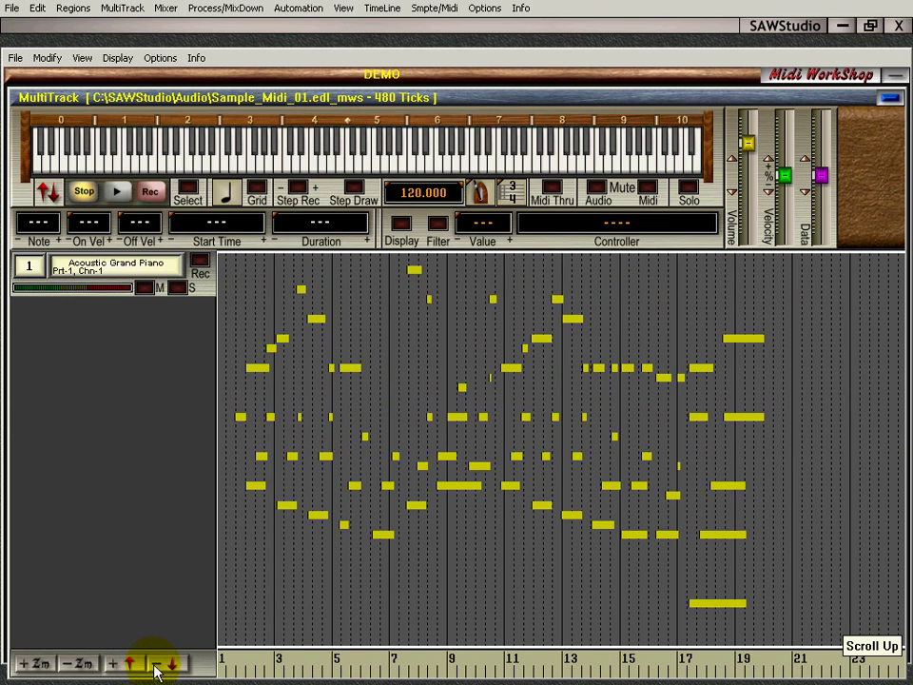
Move track 1's visible pitch range down toward the low notes and back up using the scroll-down control's two directions.
left_click(157, 669)
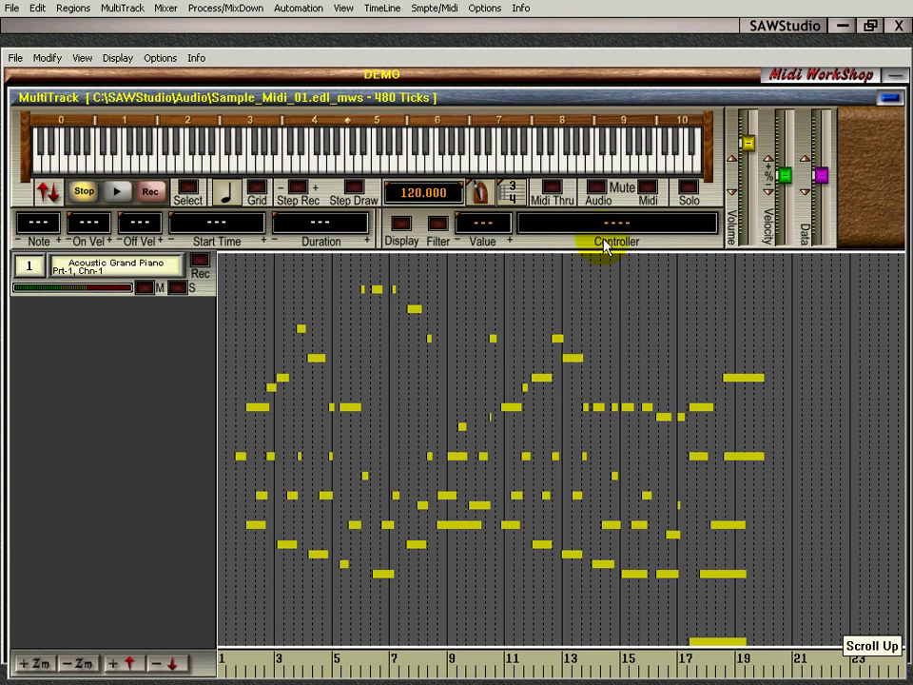
left_click(172, 663)
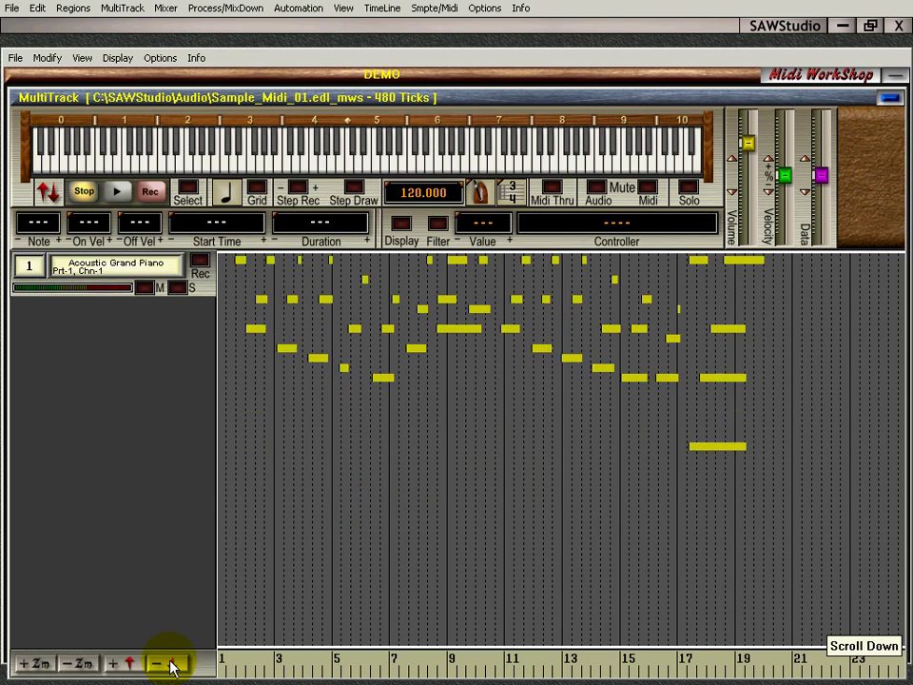
right_click(173, 663)
left_click(172, 663)
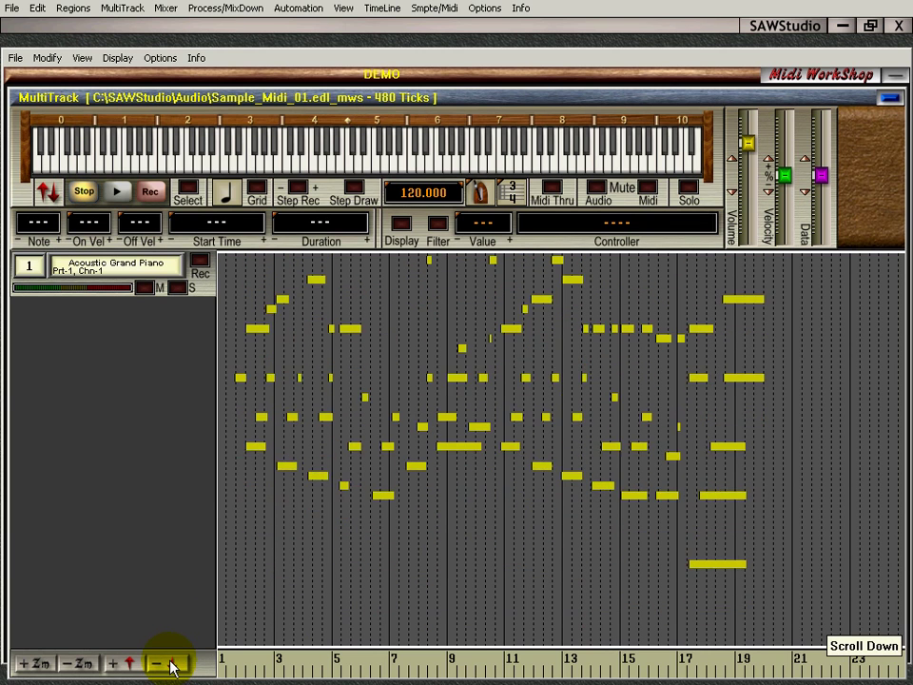
right_click(172, 663)
right_click(172, 663)
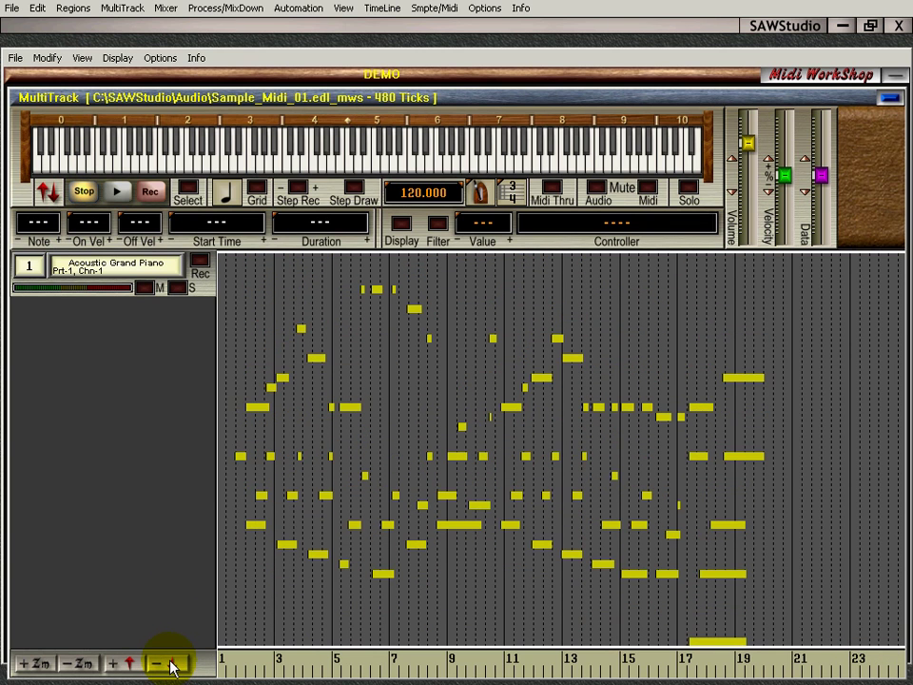